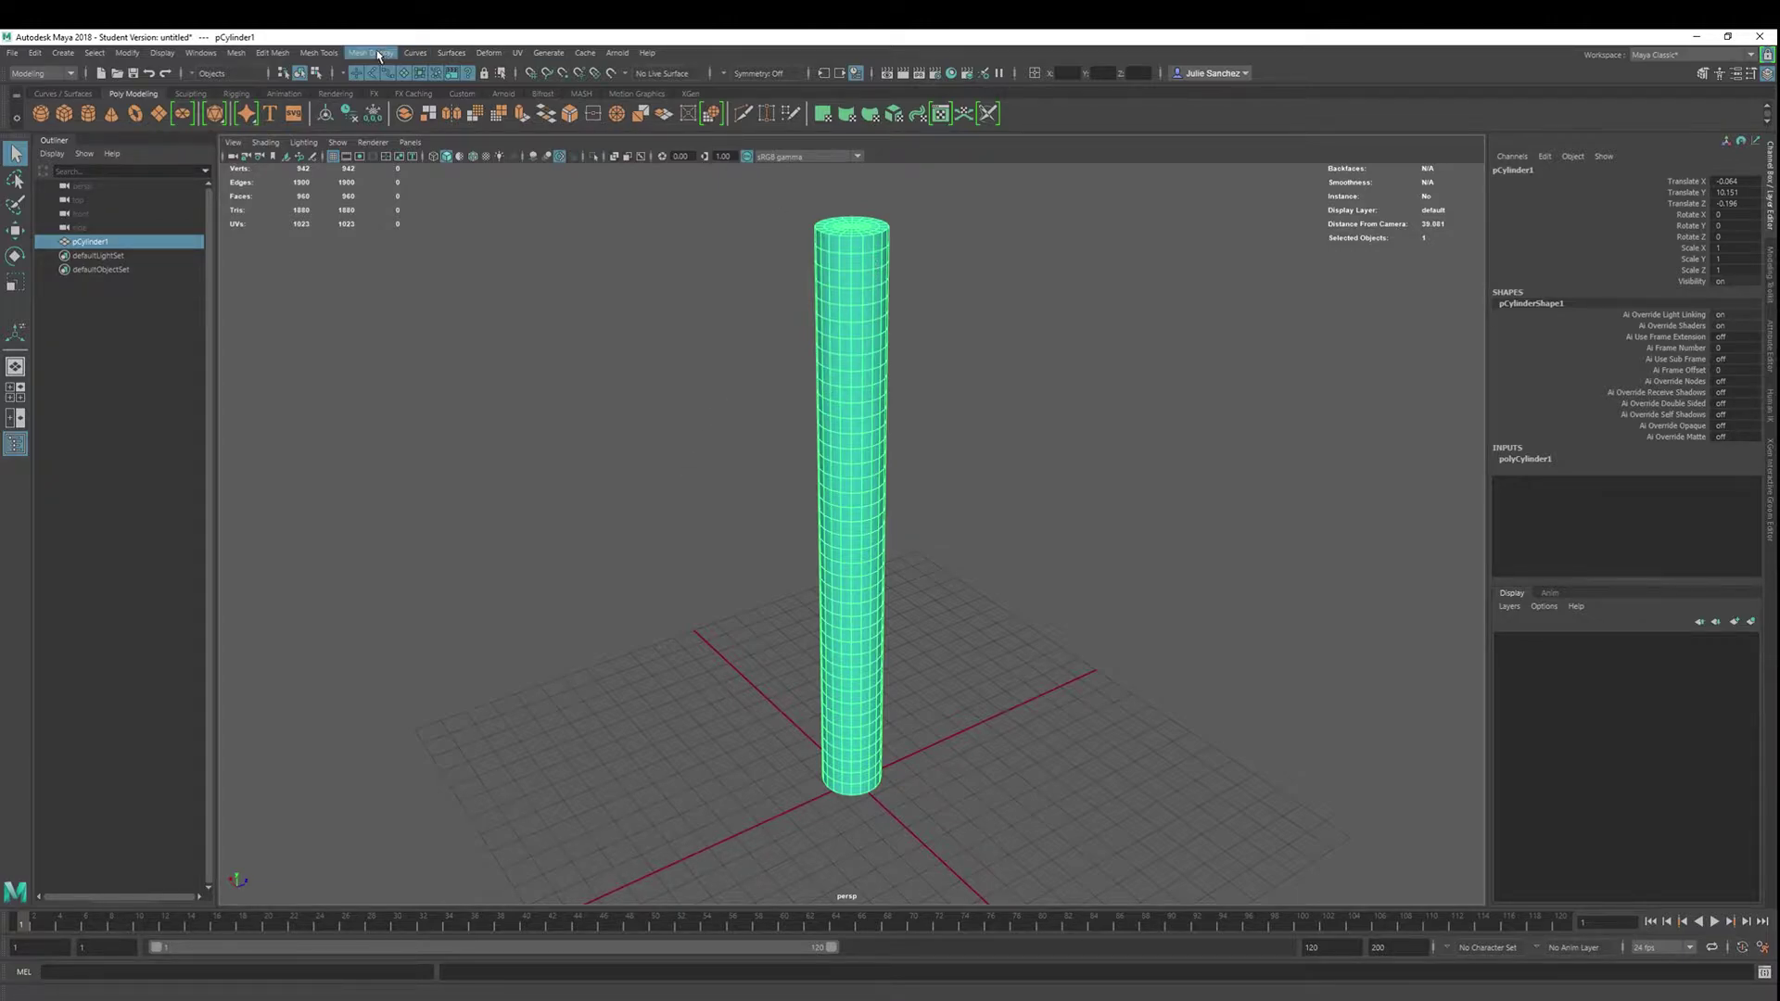
# Detach the Nonlinear deformer list as a floating window and apply a Twist deformer to the cylinder
pyautogui.click(489, 53)
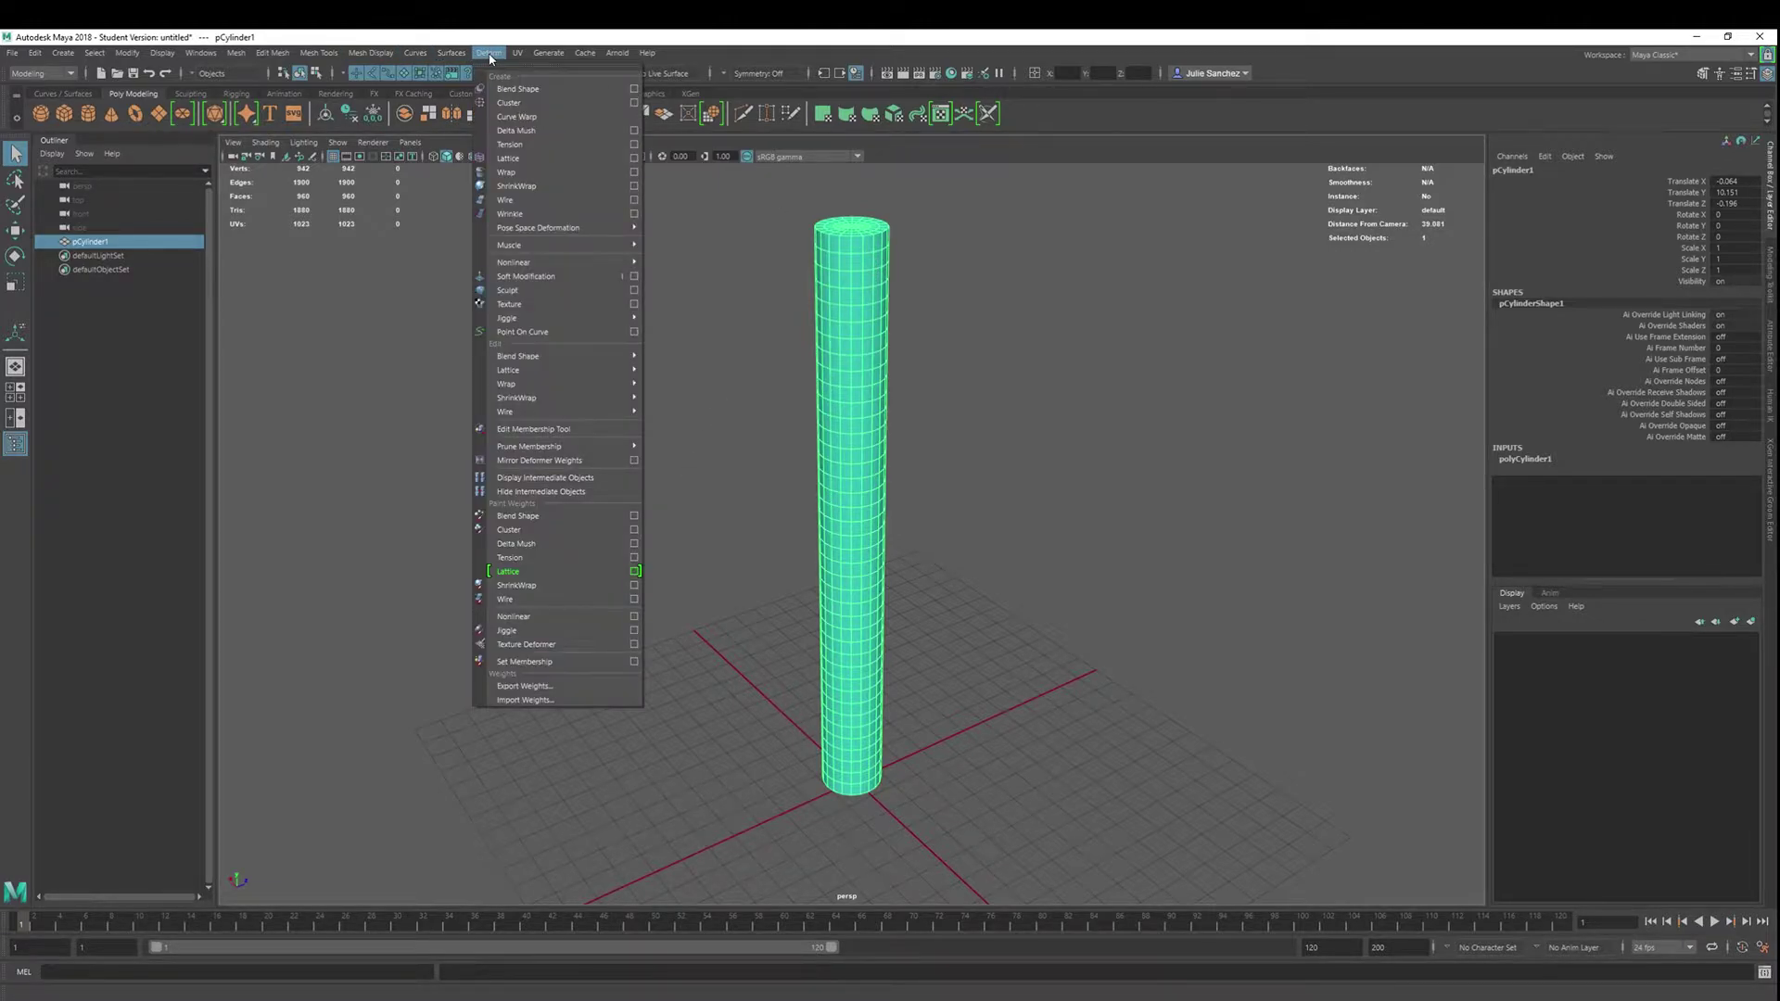
pyautogui.moveTo(519, 262)
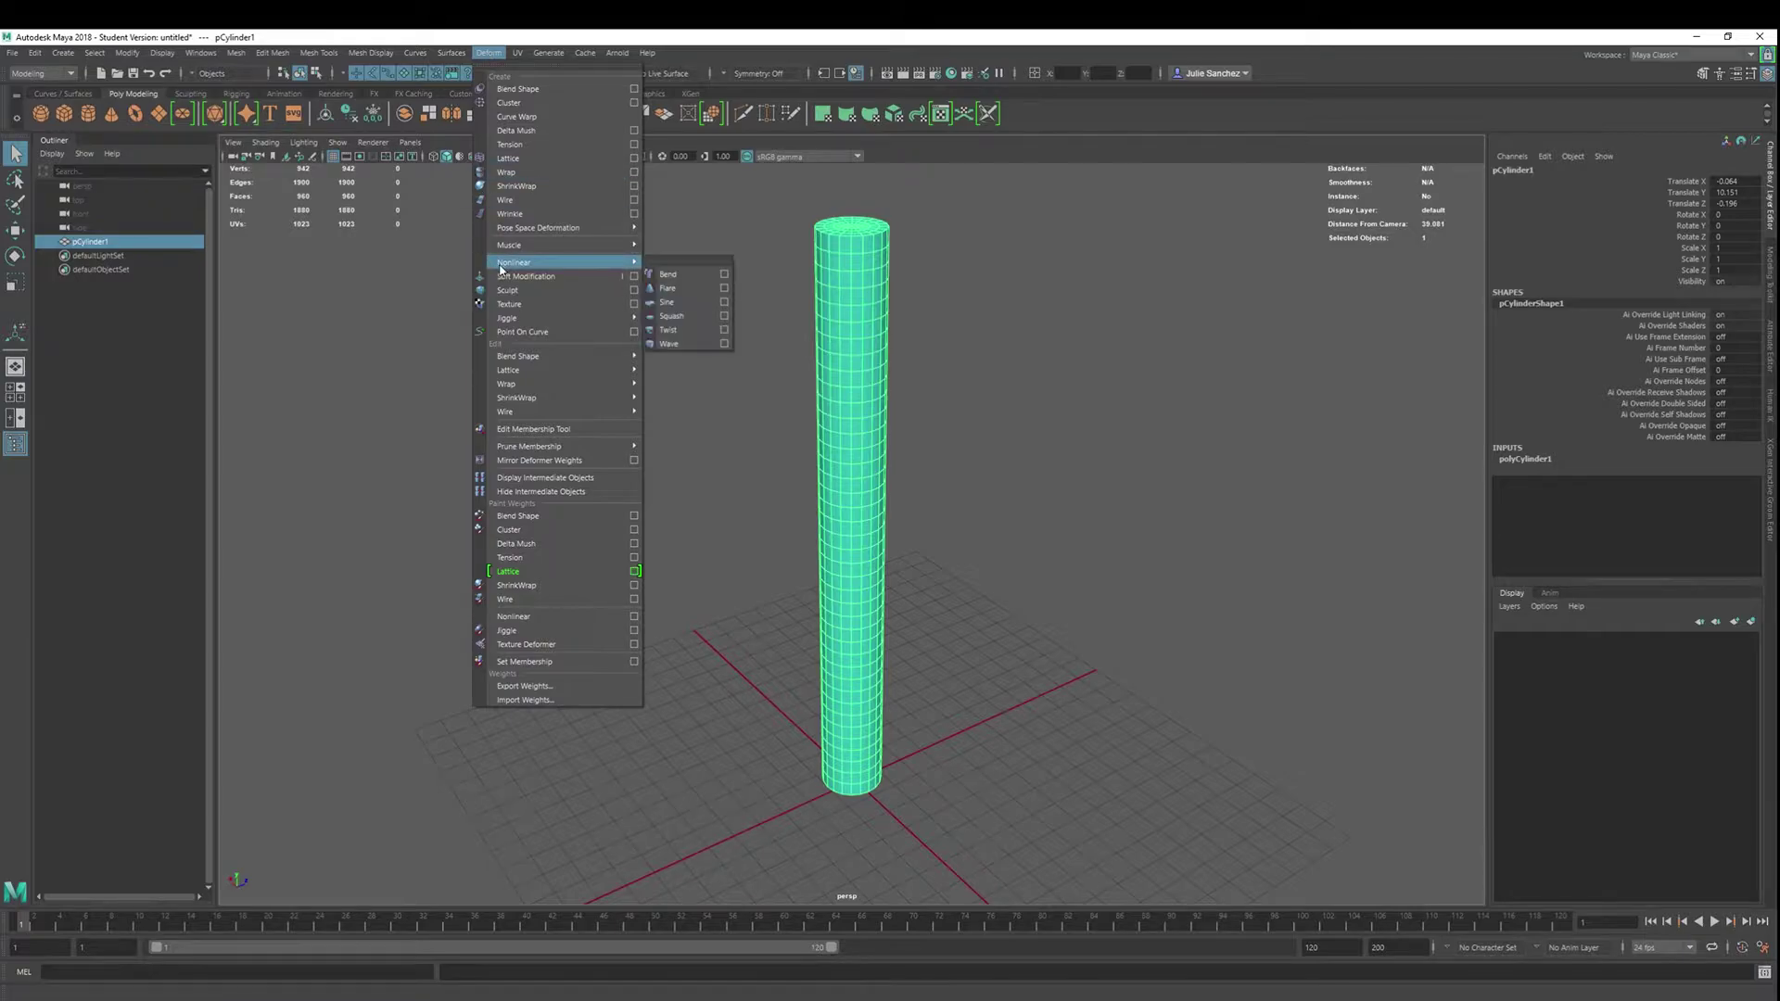
pyautogui.click(686, 262)
pyautogui.moveTo(673, 256); pyautogui.dragTo(264, 281)
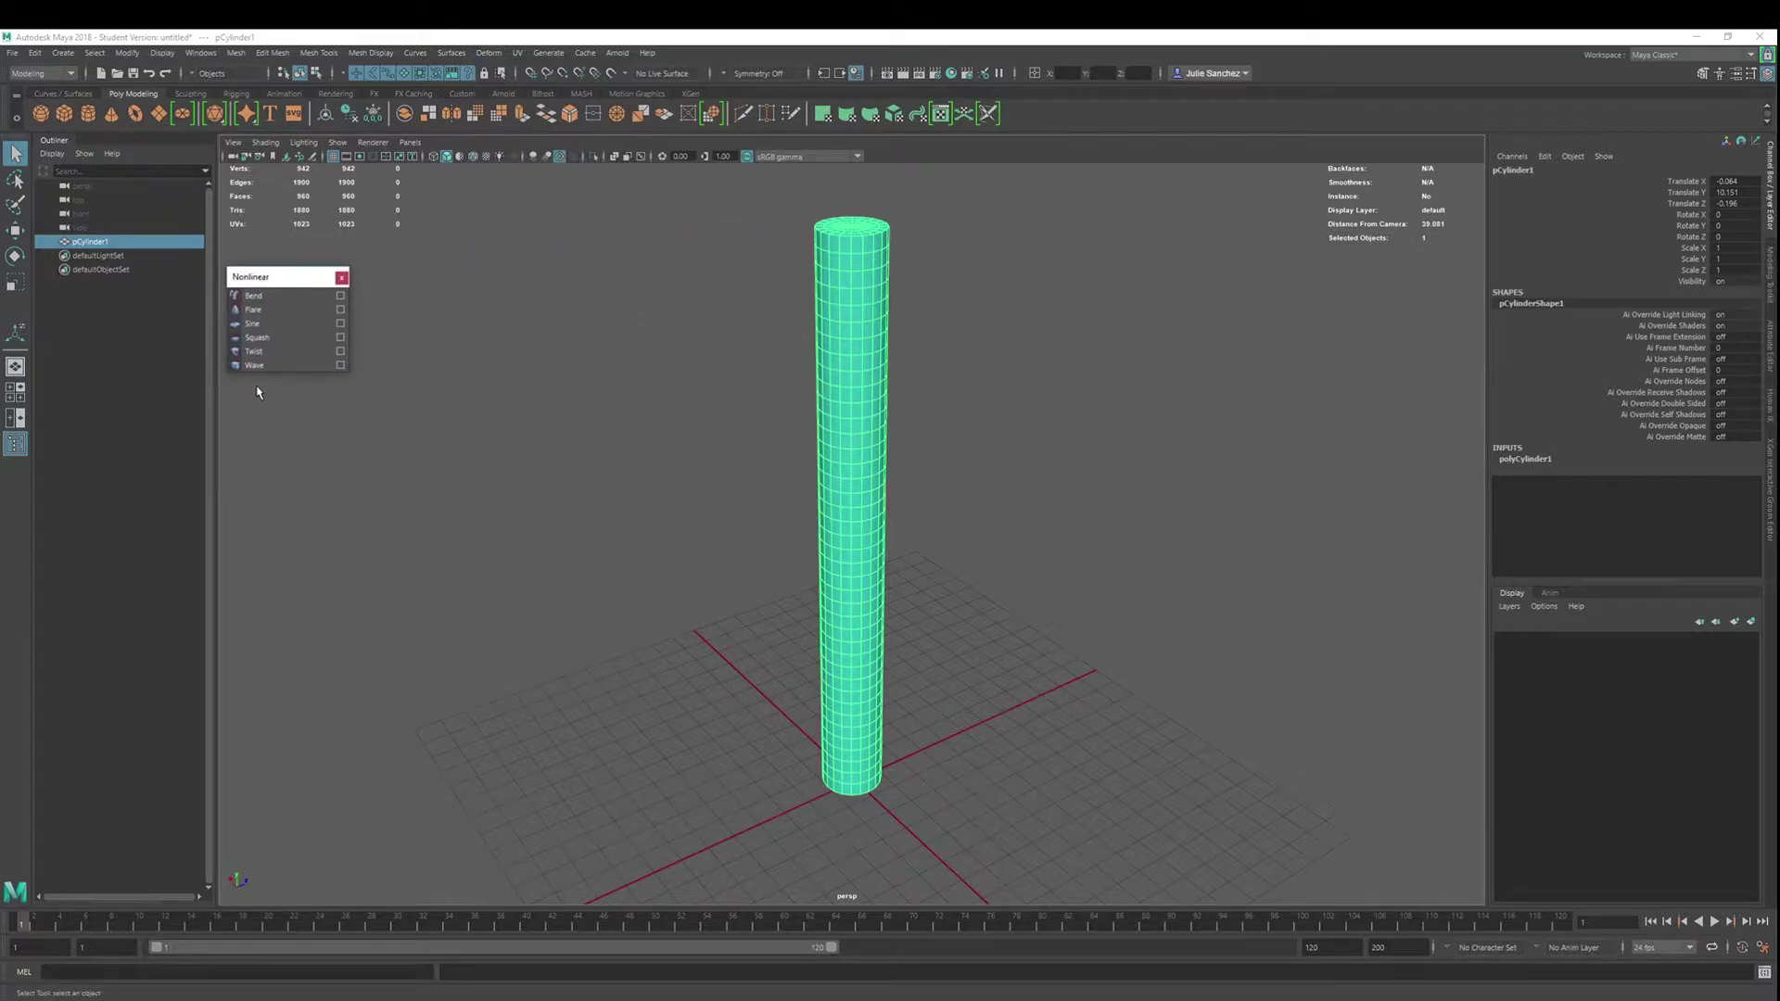
pyautogui.click(266, 360)
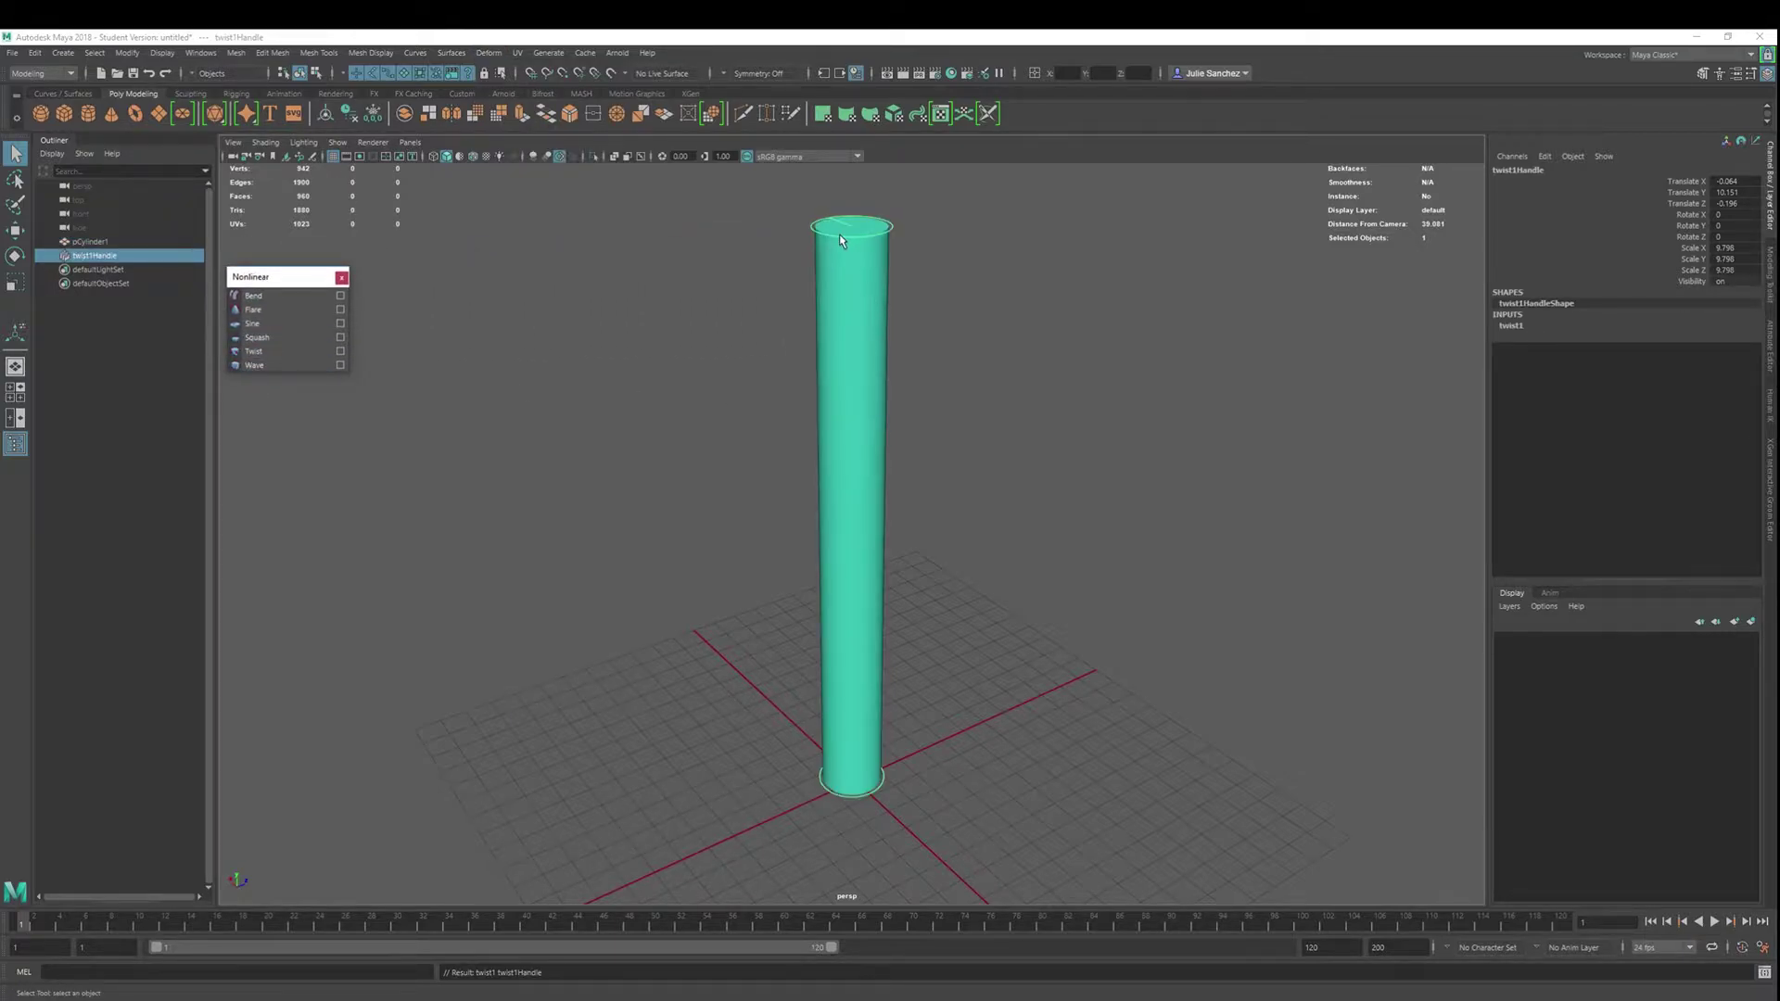
# Show the twist handle's attributes and examine its manipulator at the ends of the cylinder
pyautogui.click(1771, 345)
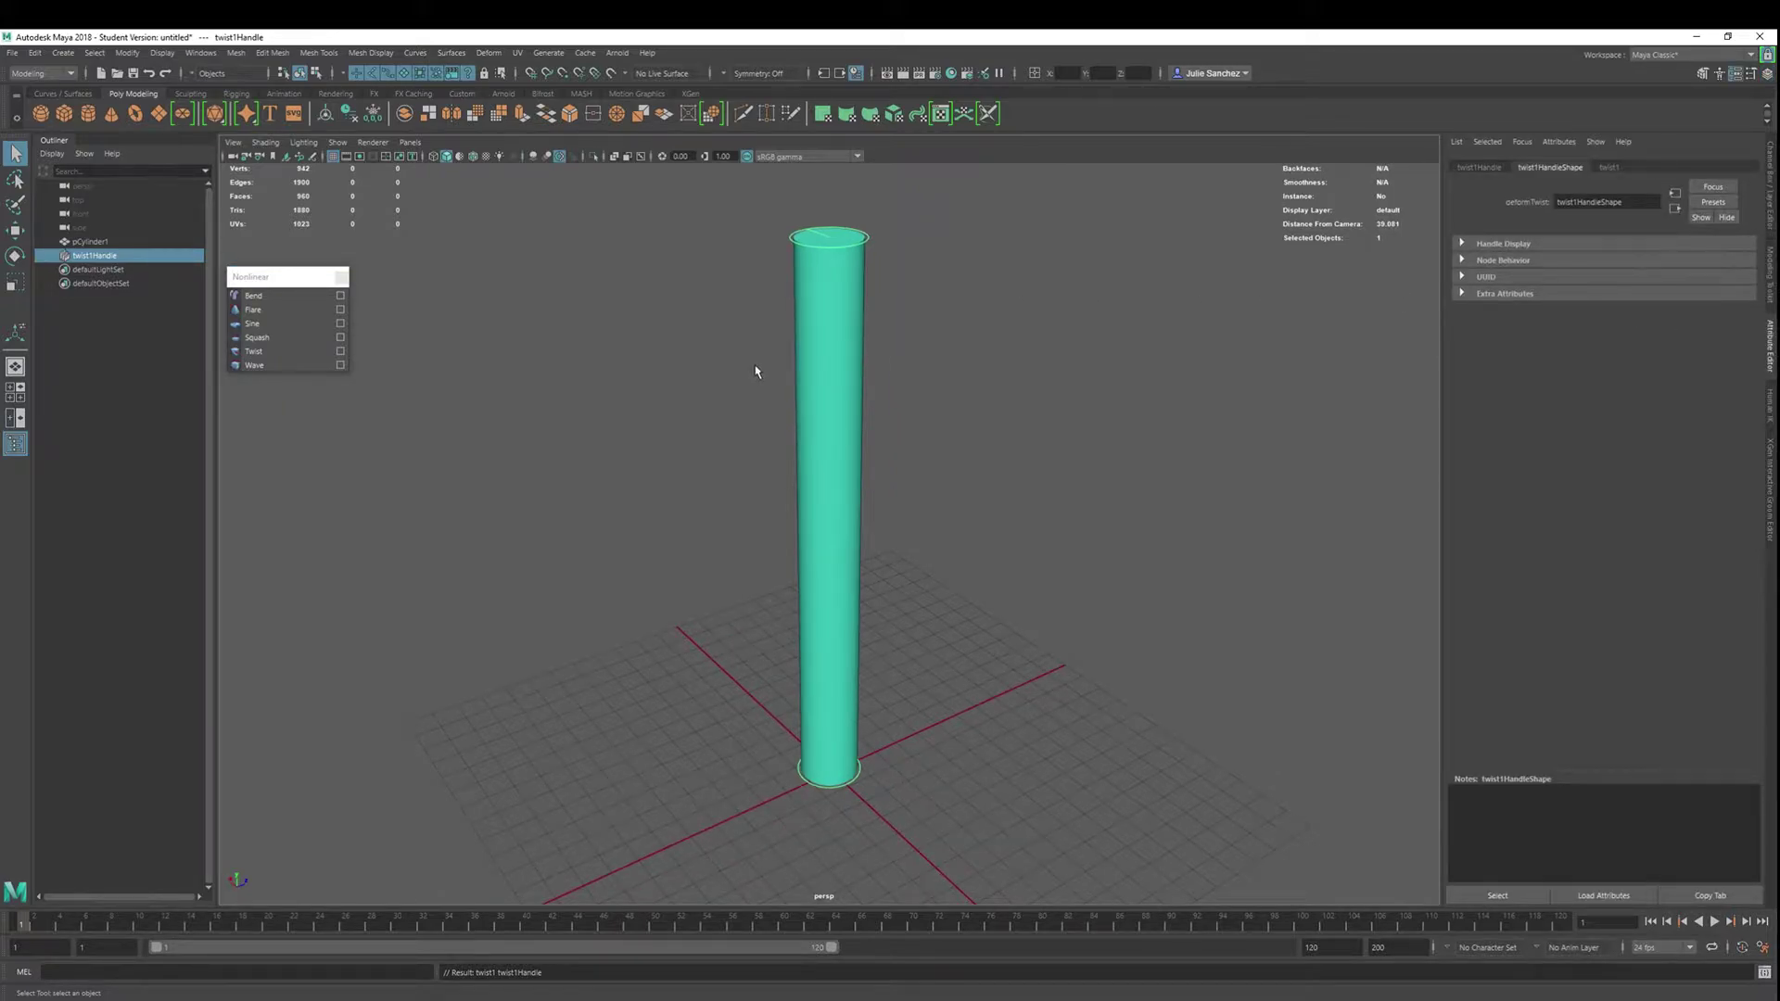
pyautogui.press('t')
pyautogui.scroll(5, 820, 254)
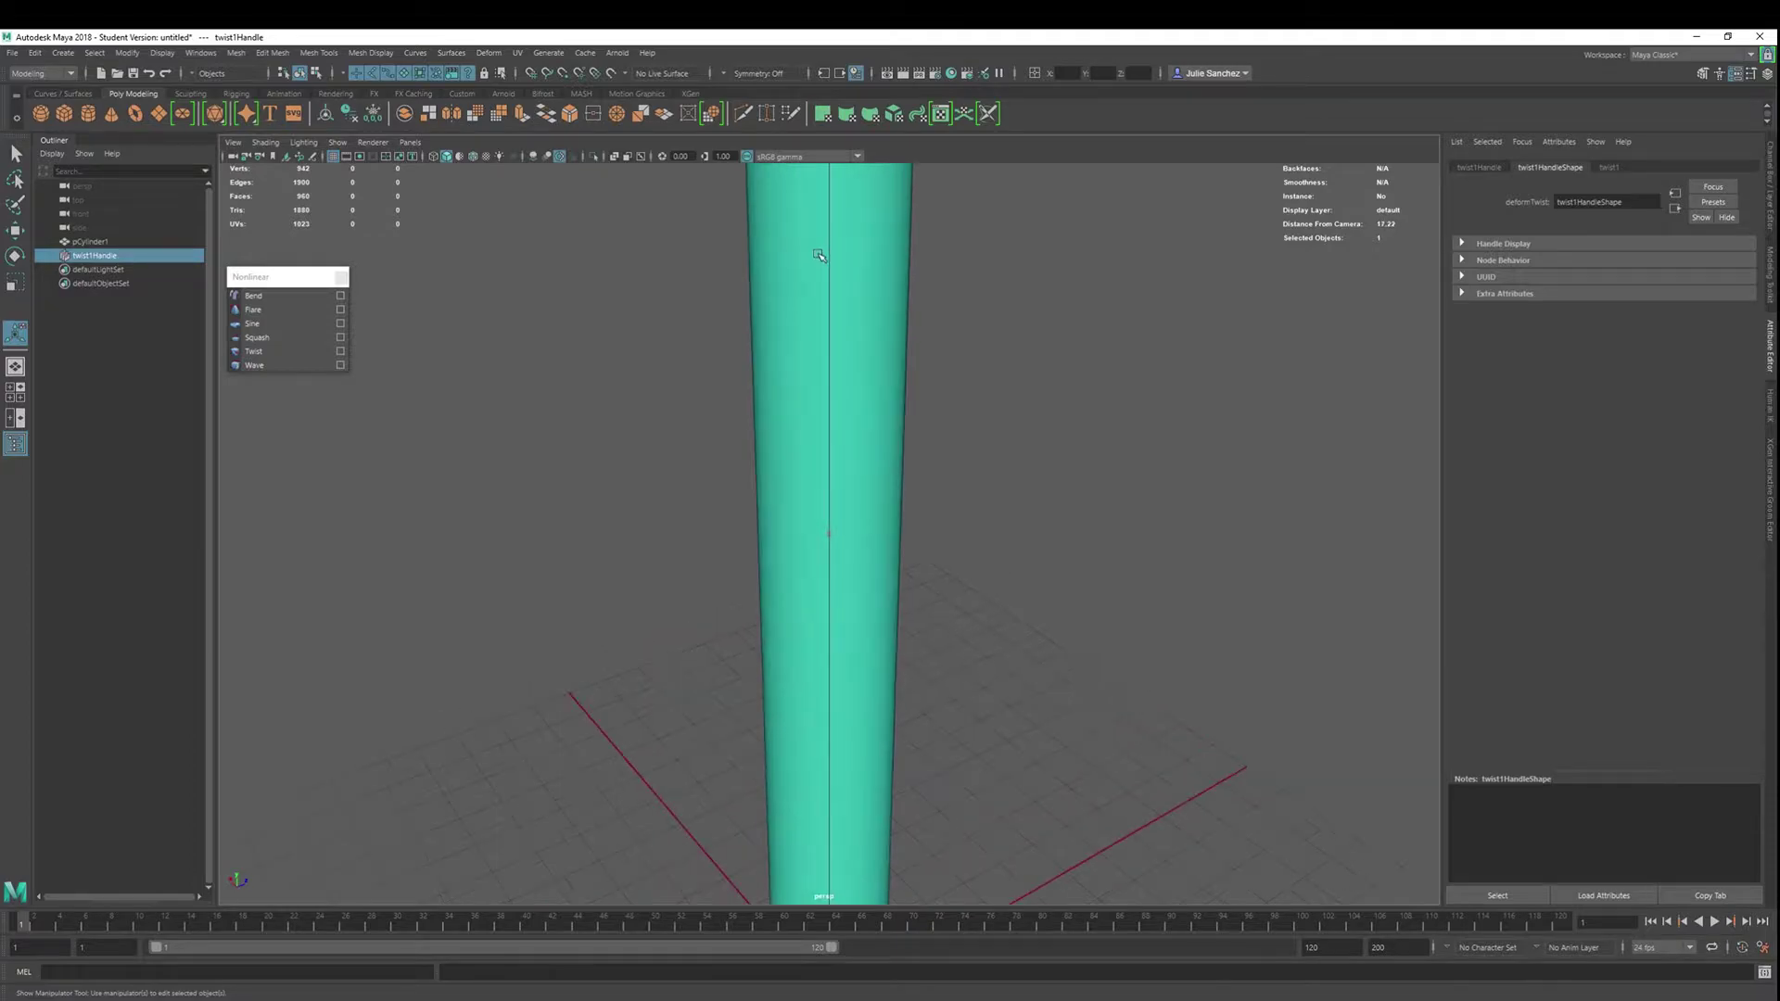
pyautogui.scroll(-5, 648, 537)
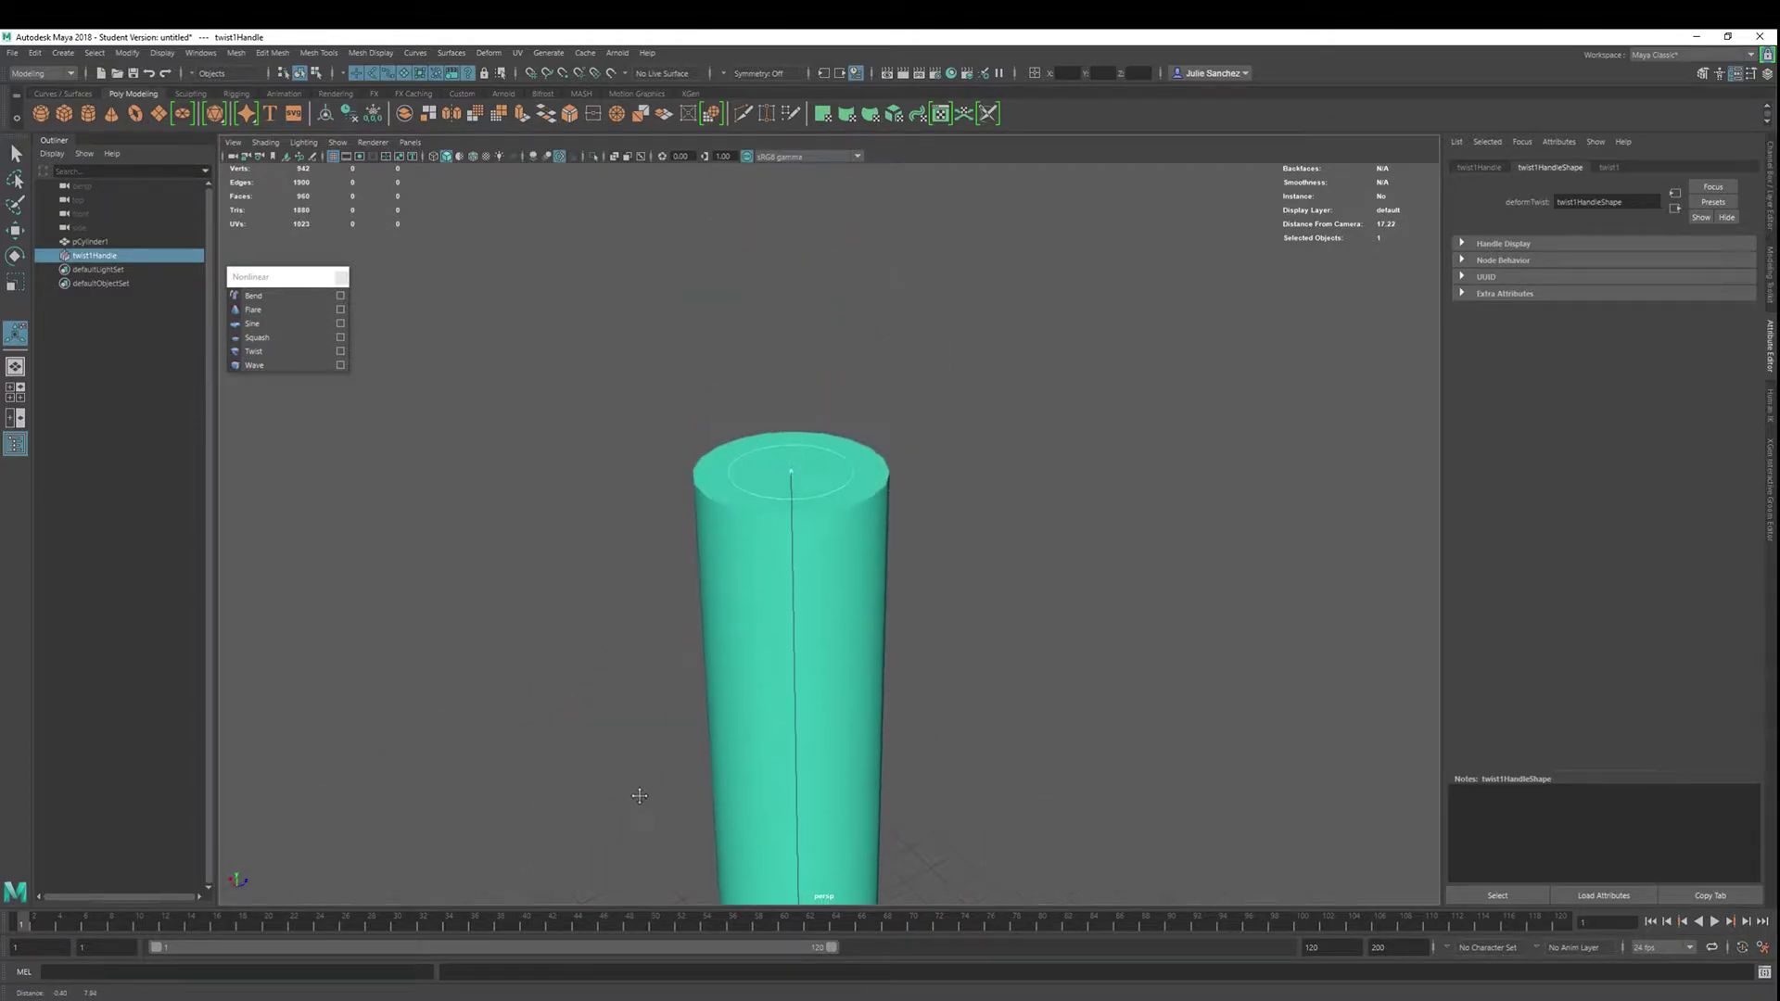
pyautogui.scroll(-5, 641, 573)
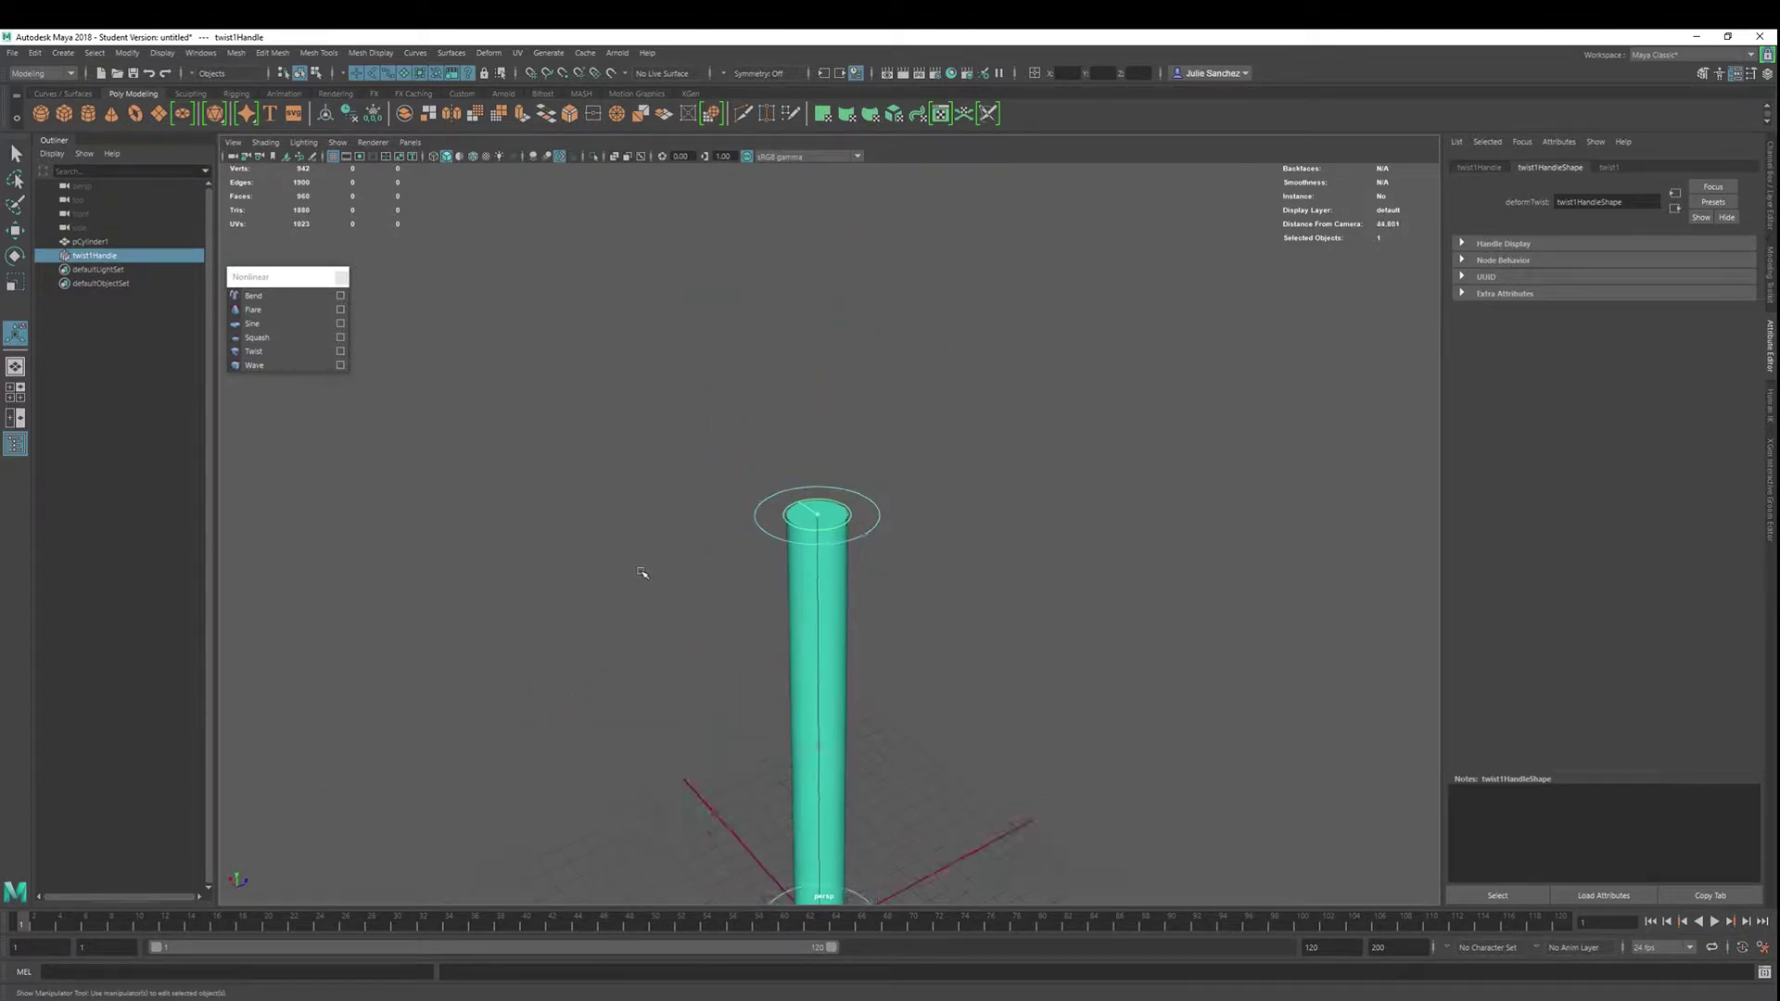
pyautogui.keyDown('alt'); pyautogui.moveTo(641, 573); pyautogui.dragTo(543, 594); pyautogui.keyUp('alt')
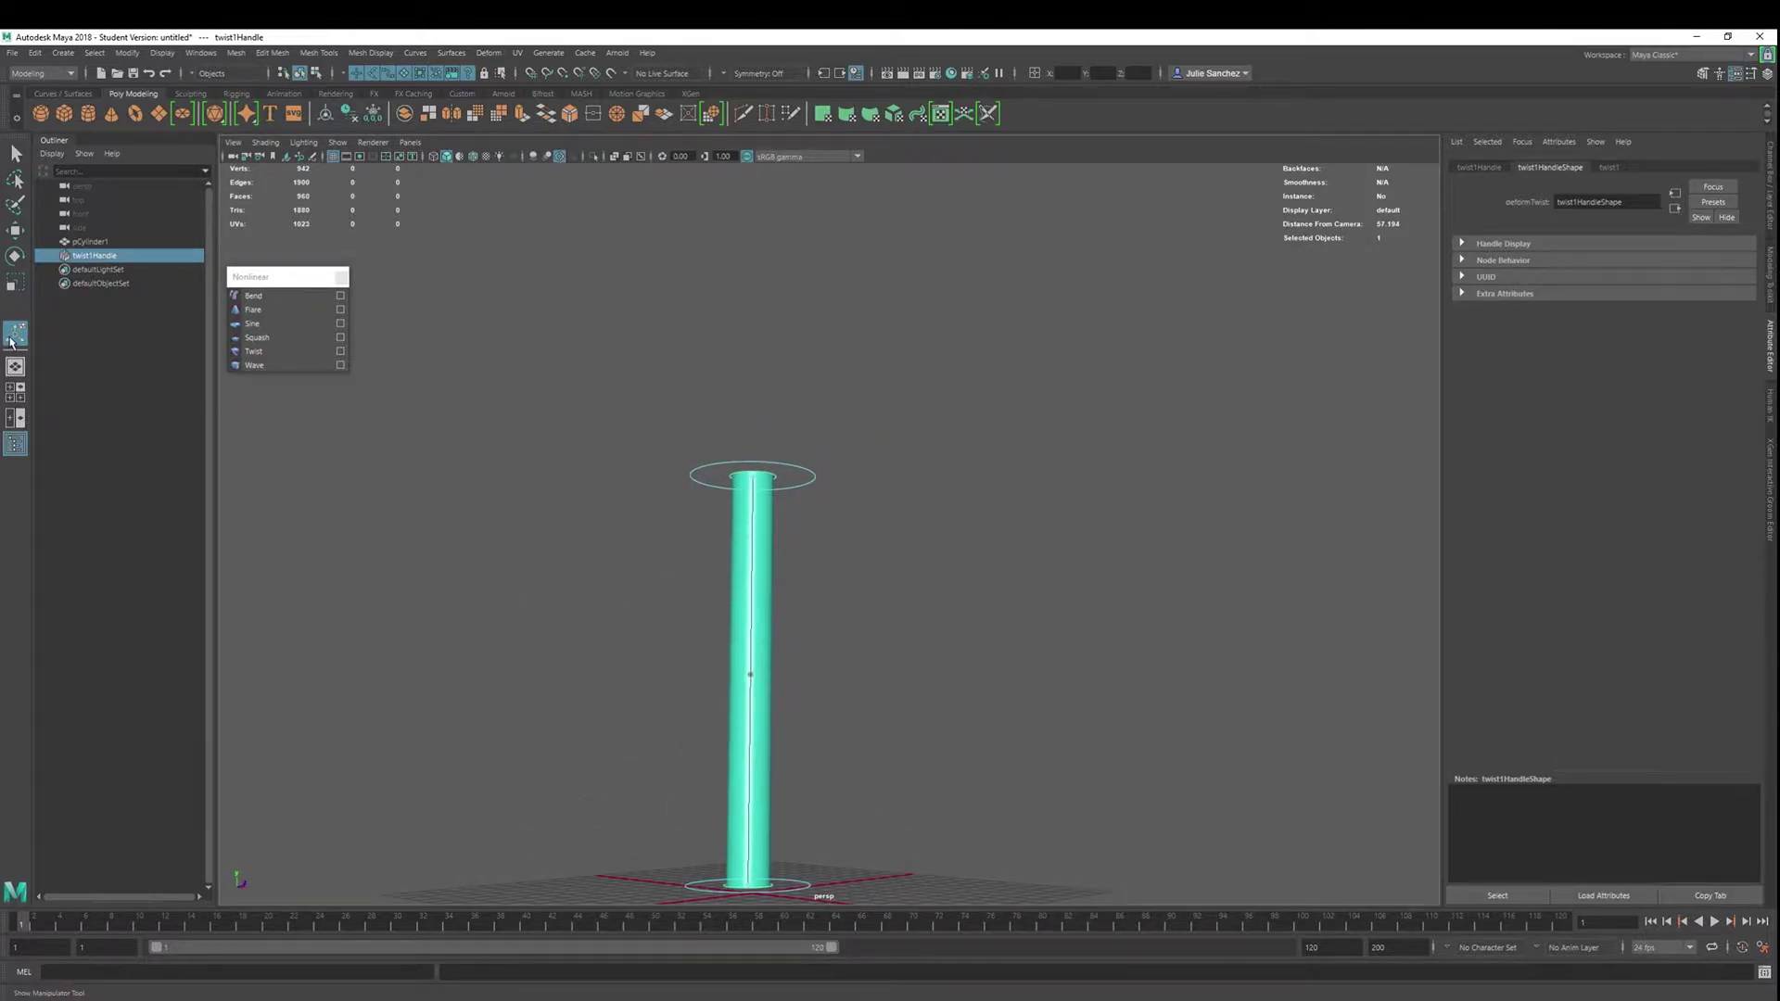
pyautogui.click(11, 343)
pyautogui.press('q')
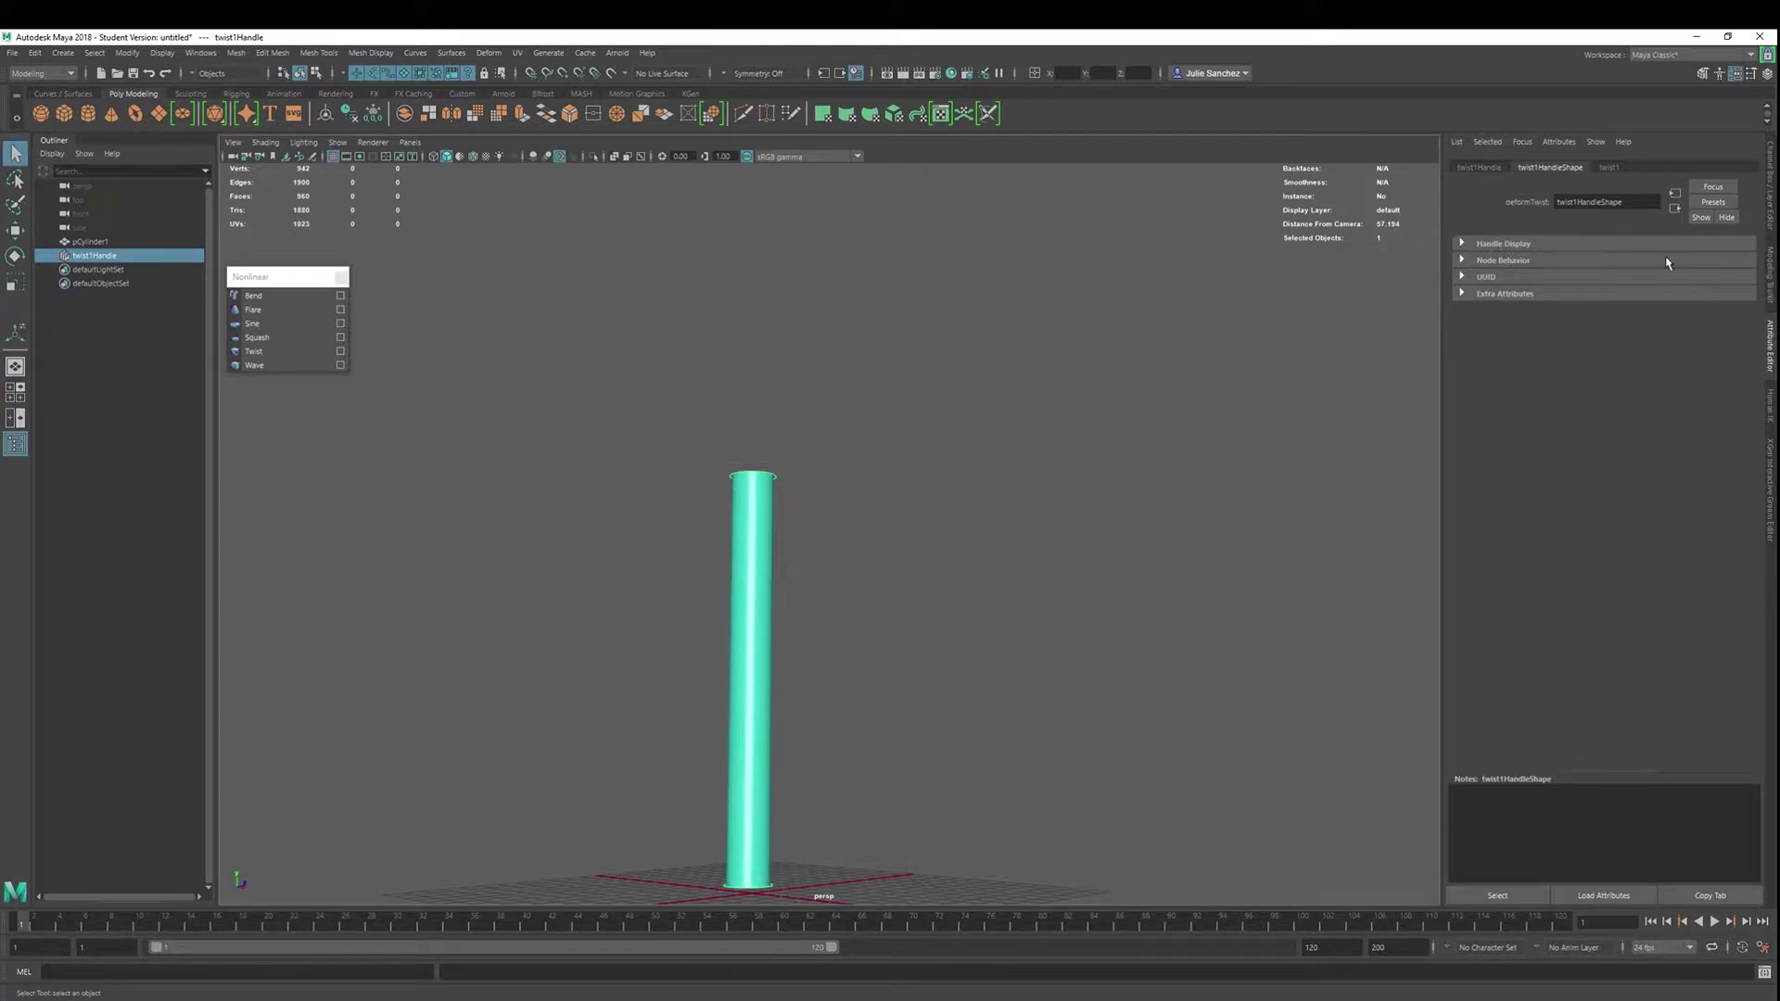
# Limit the twist to a short section by setting its low bound to about -0.31 and high bound to 0
pyautogui.click(1609, 168)
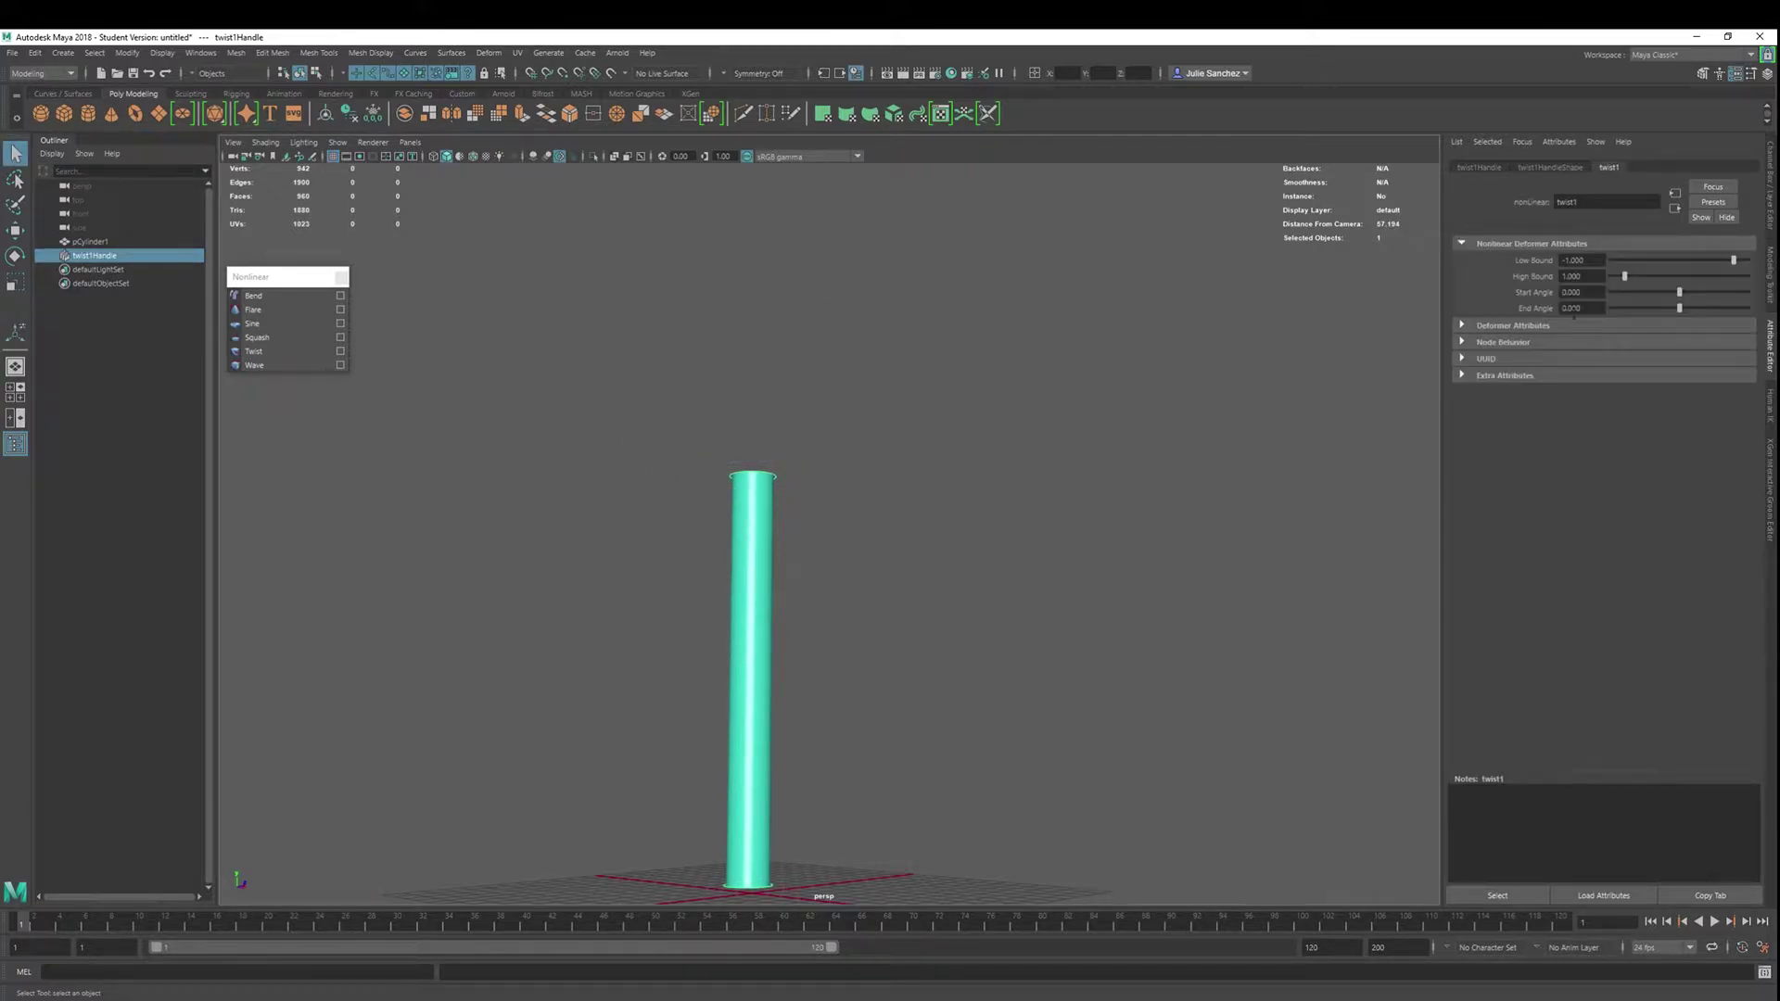
pyautogui.keyDown('alt'); pyautogui.moveTo(947, 432); pyautogui.dragTo(687, 553); pyautogui.keyUp('alt')
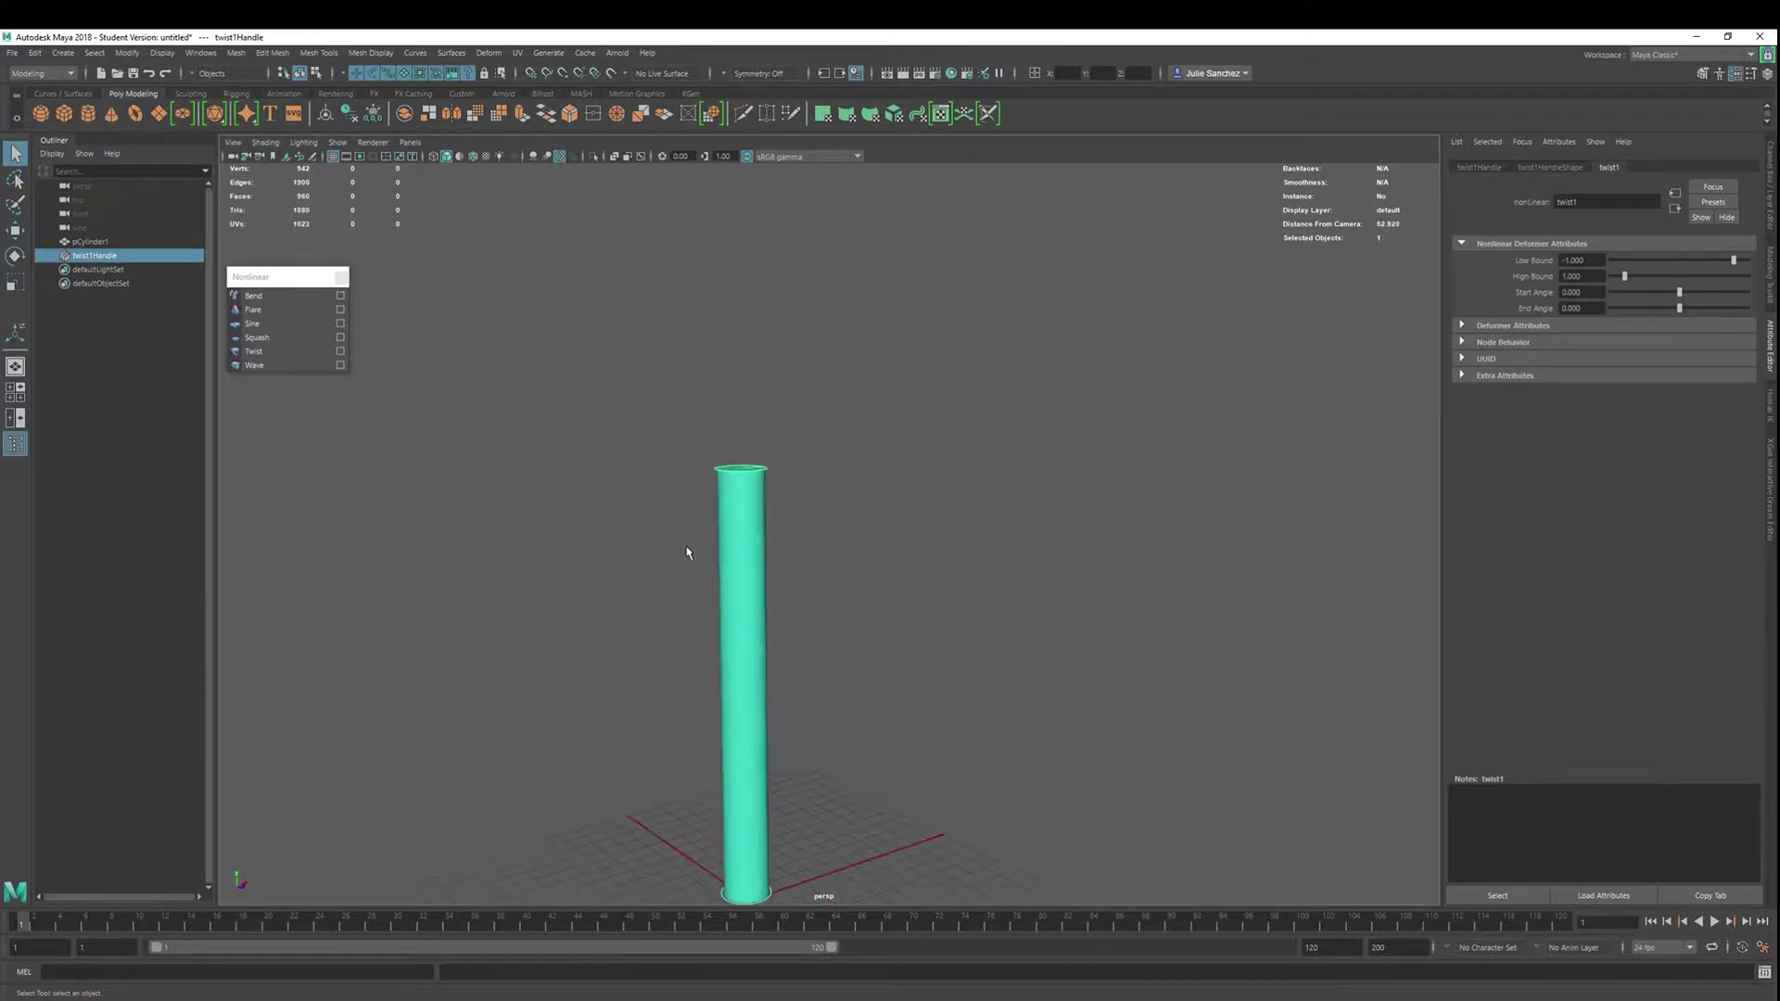
pyautogui.scroll(3, 687, 558)
pyautogui.keyDown('alt'); pyautogui.moveTo(961, 712); pyautogui.dragTo(1052, 684); pyautogui.keyUp('alt')
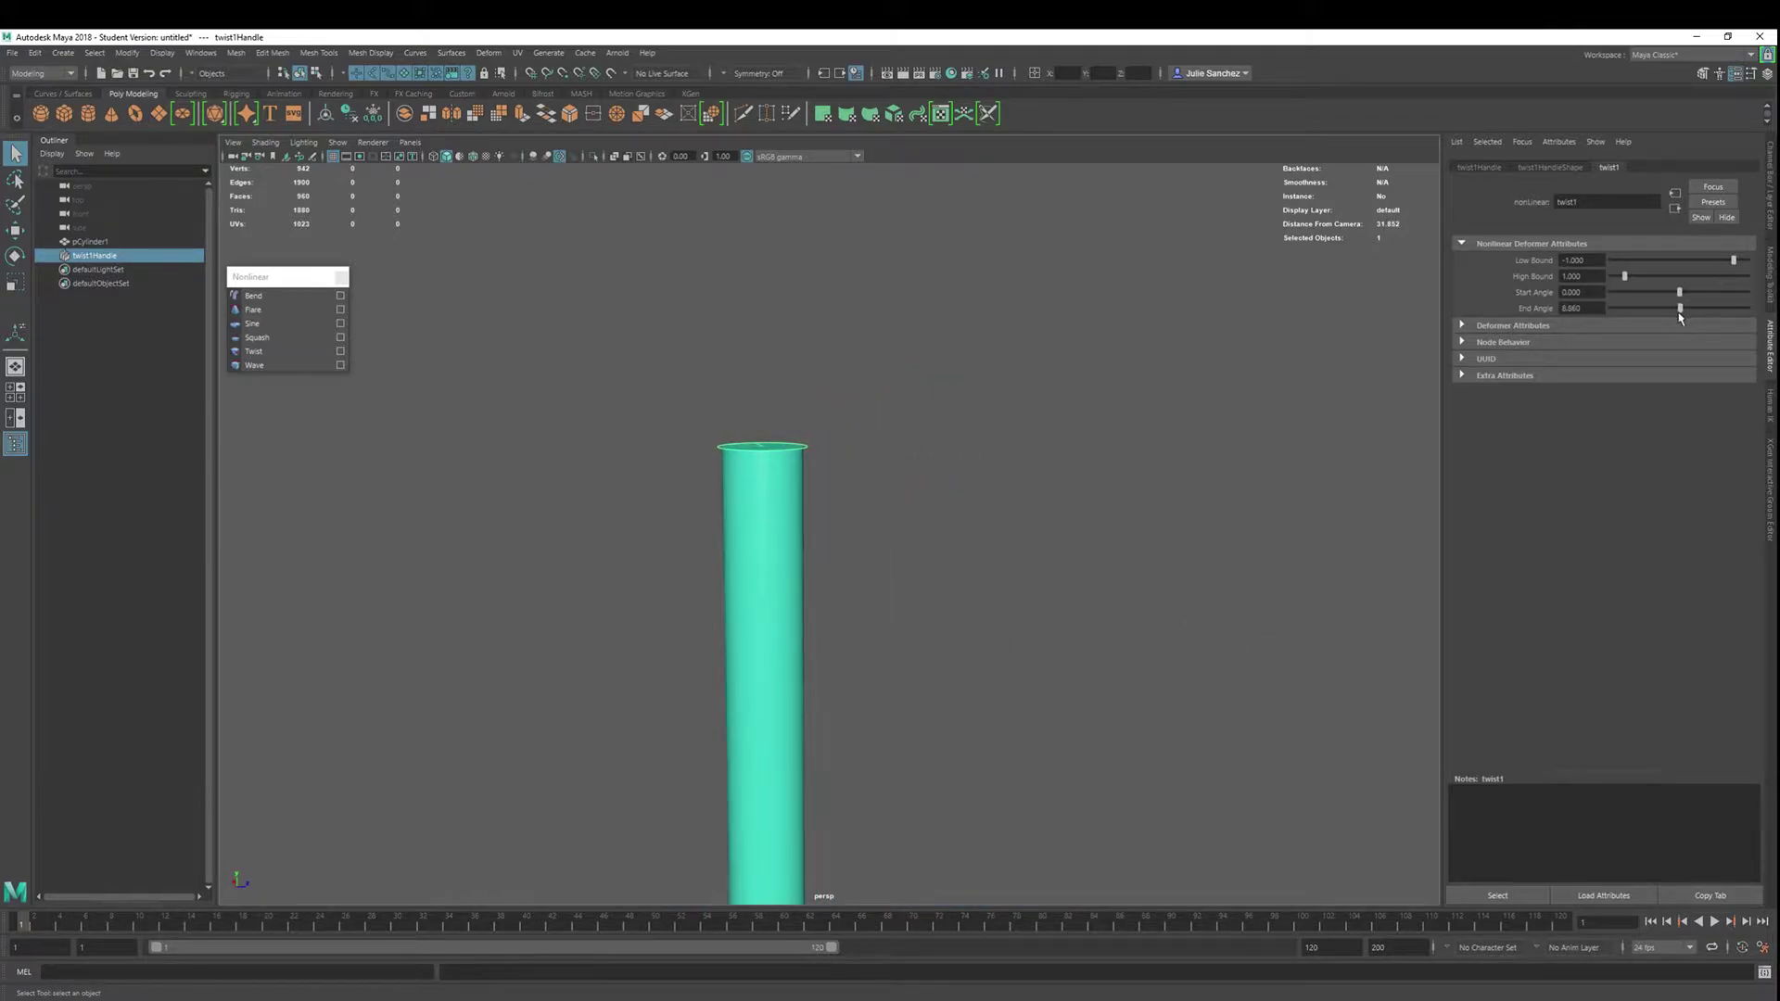
pyautogui.moveTo(1734, 263)
pyautogui.mouseDown()
pyautogui.moveTo(1679, 267)
pyautogui.moveTo(1742, 268)
pyautogui.mouseUp()
pyautogui.scroll(-6, 974, 436)
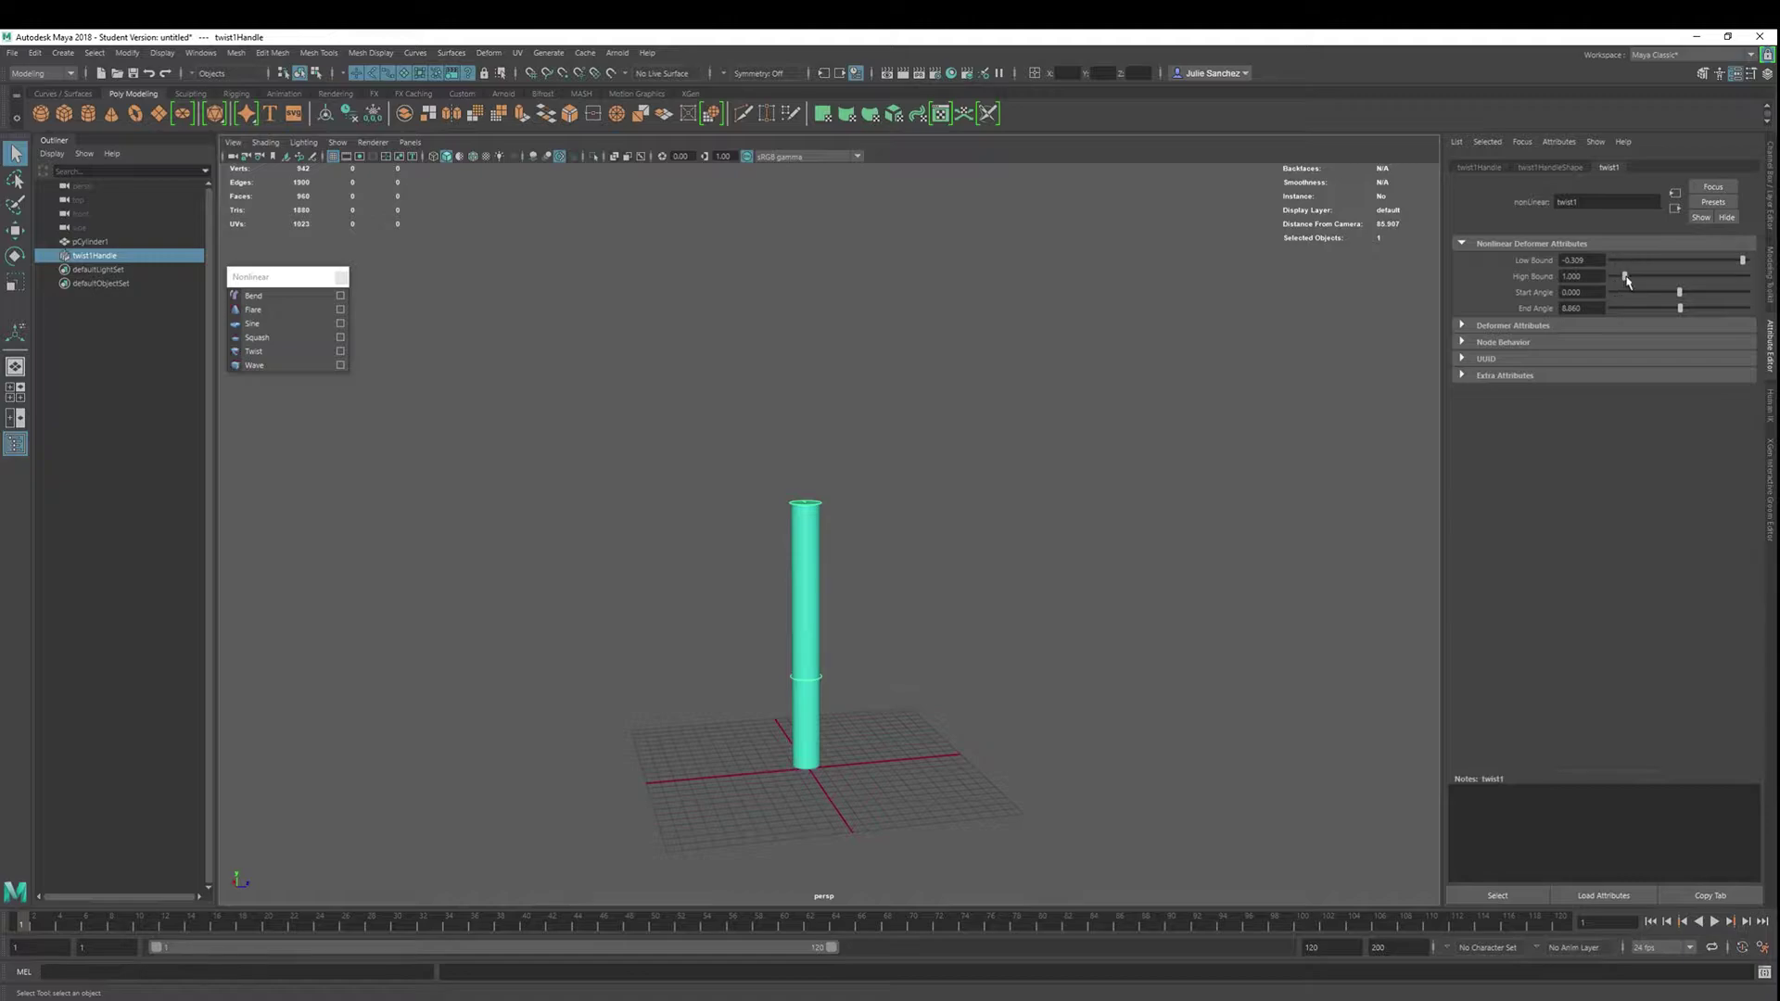
pyautogui.moveTo(1625, 276); pyautogui.dragTo(1608, 295)
# Set the twist's start angle to about -575.9 and its end angle to about 203.8
pyautogui.scroll(5, 742, 659)
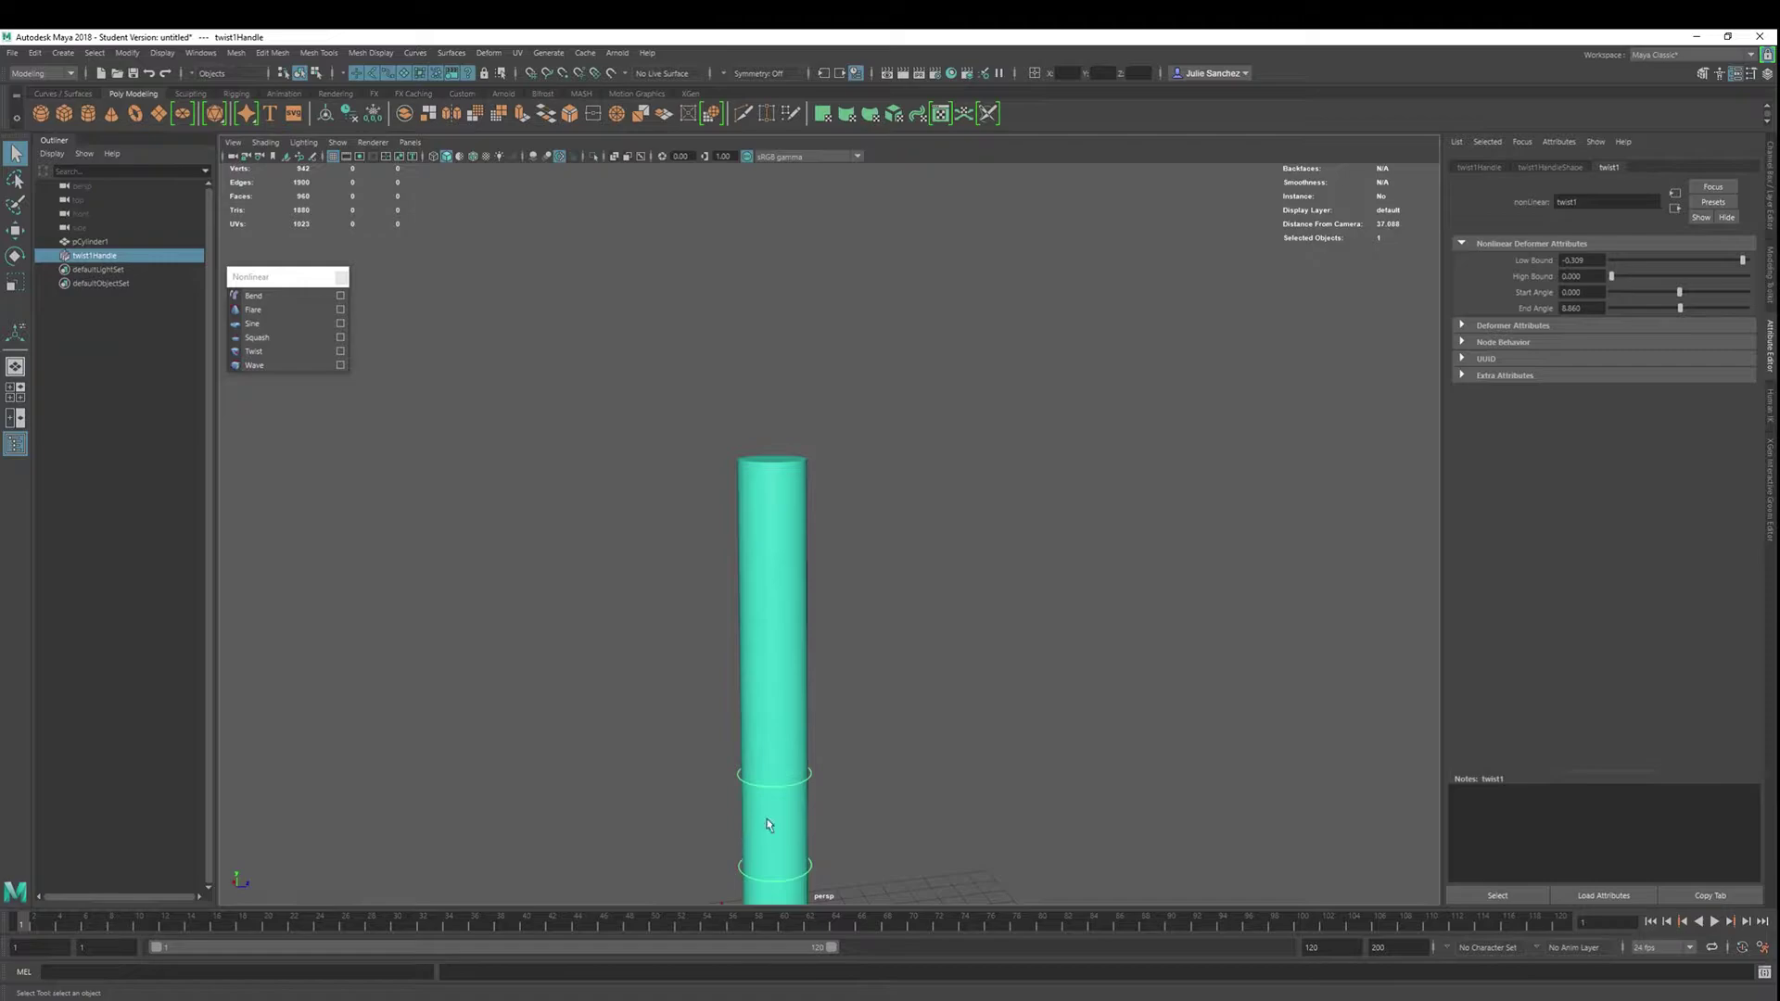
pyautogui.keyDown('alt'); pyautogui.moveTo(759, 854); pyautogui.dragTo(756, 563); pyautogui.keyUp('alt')
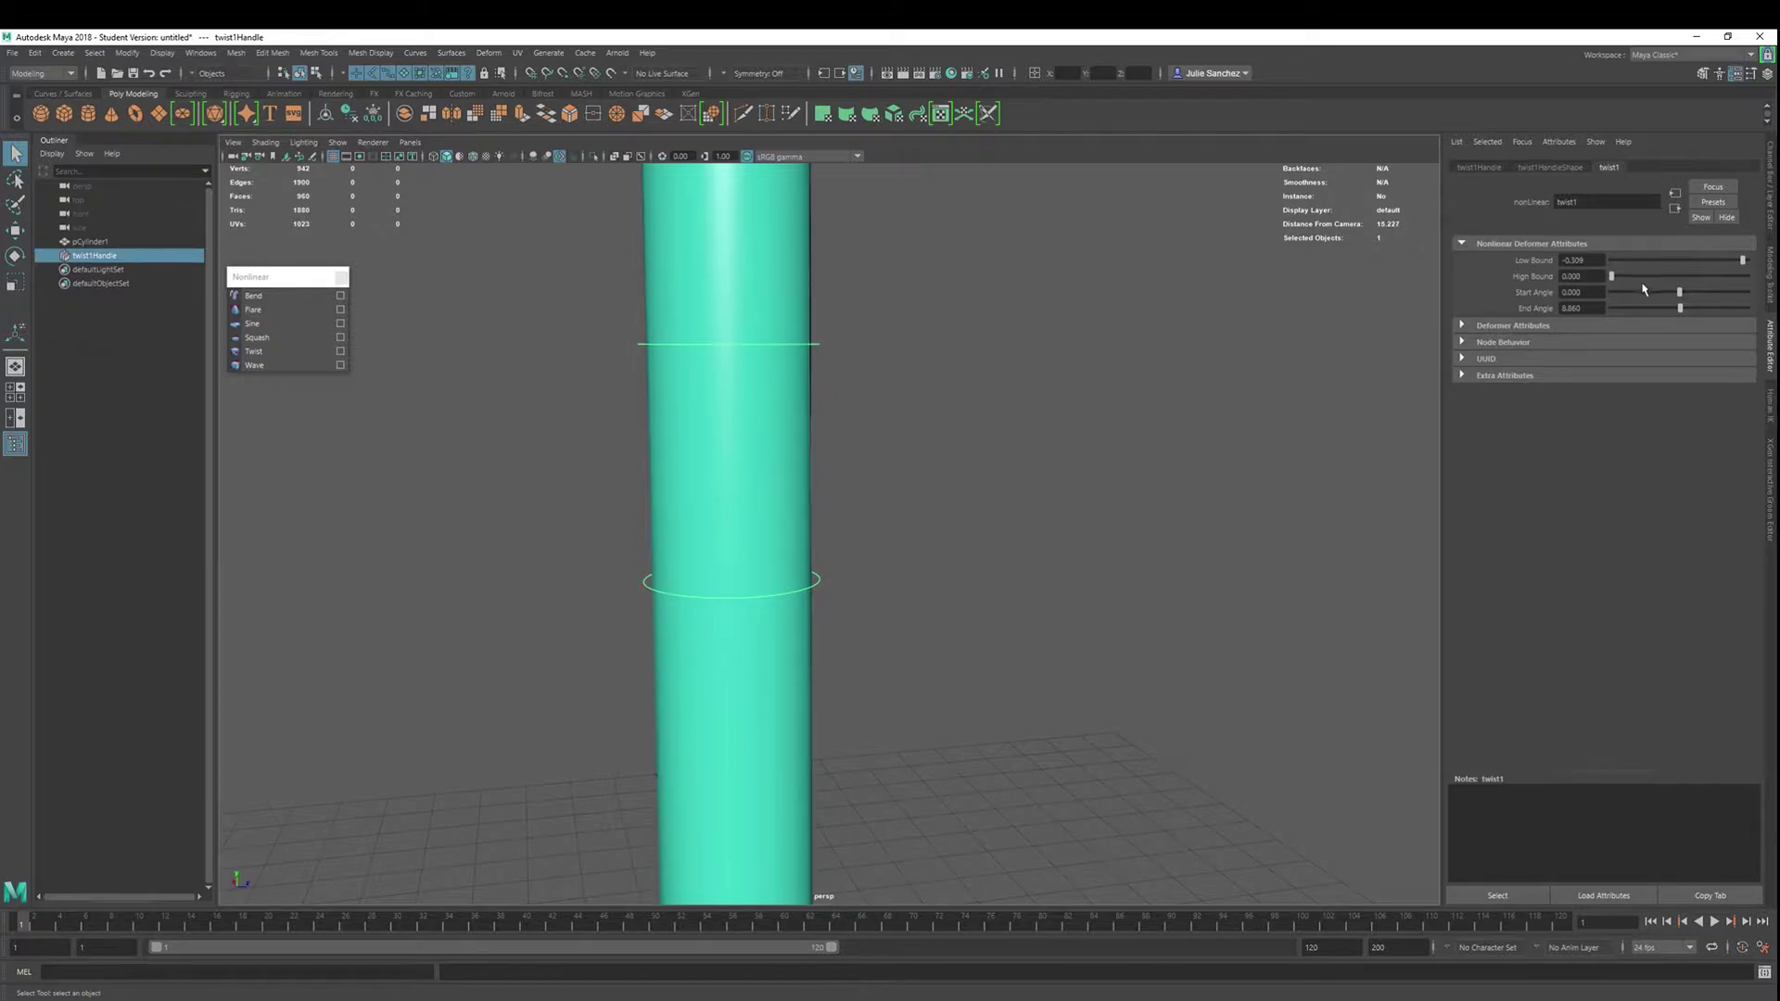
pyautogui.moveTo(1679, 292); pyautogui.dragTo(1696, 326)
# Set the cylinder's height subdivisions to 50 in its construction history
pyautogui.click(747, 248)
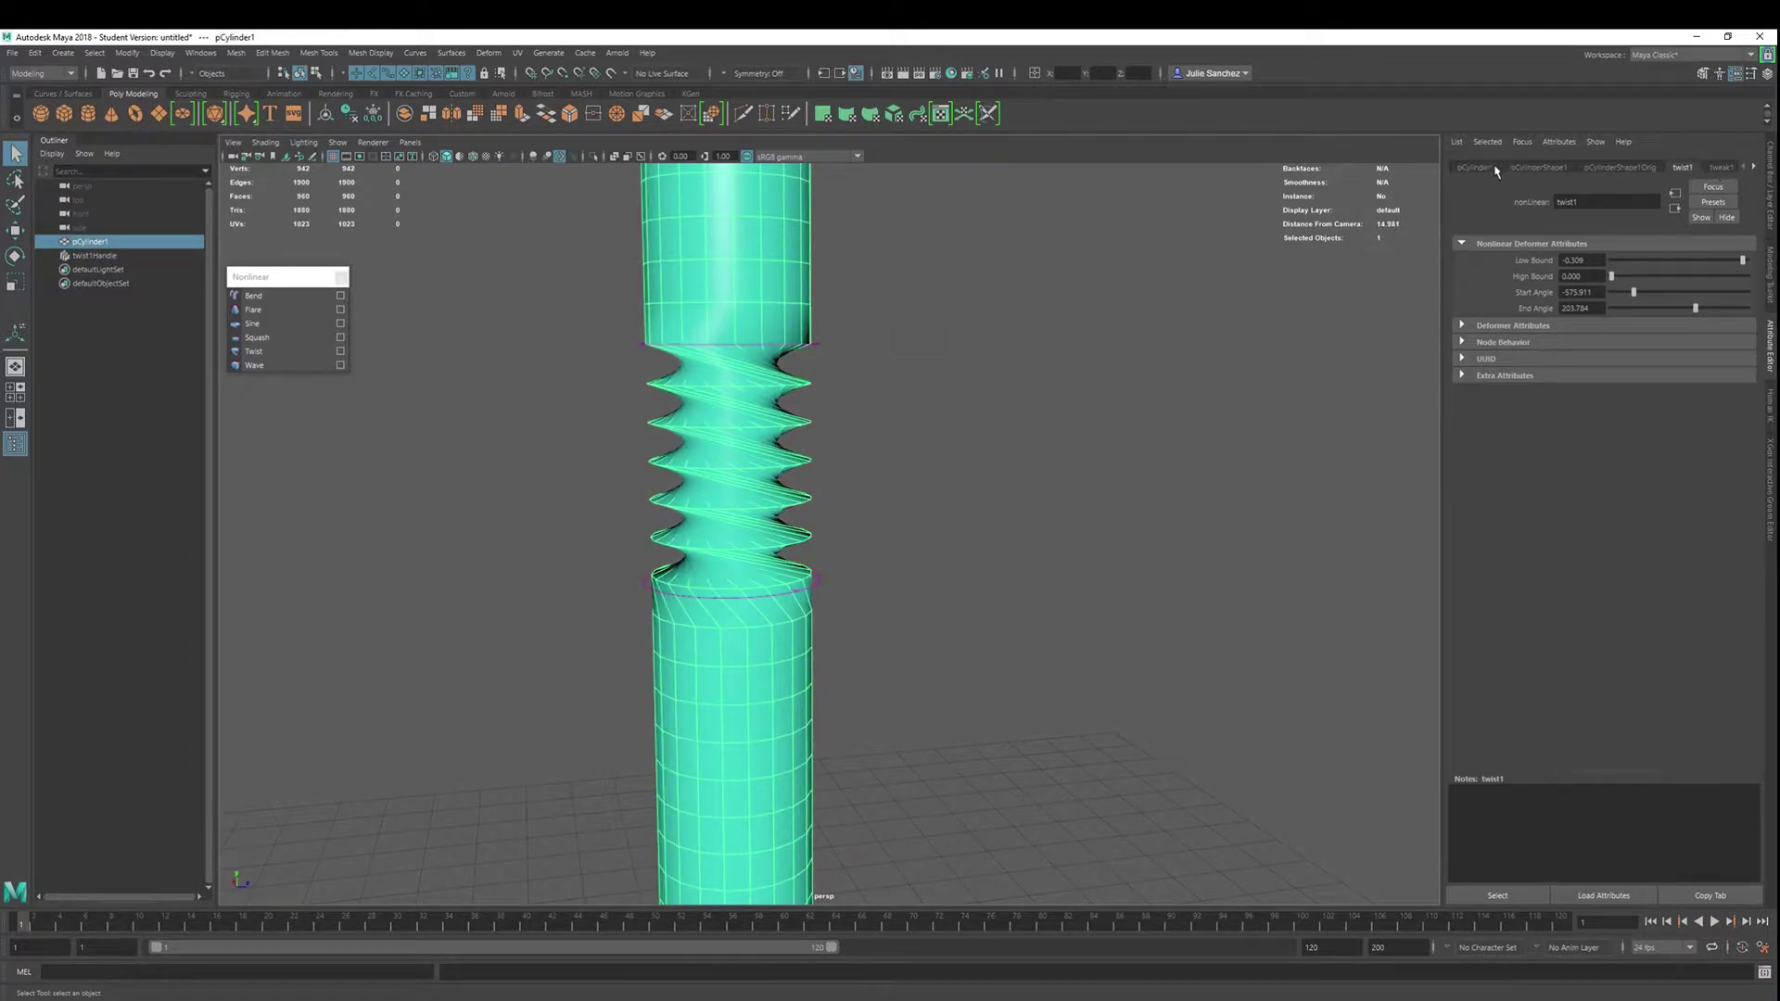
pyautogui.click(1754, 168)
pyautogui.click(1662, 168)
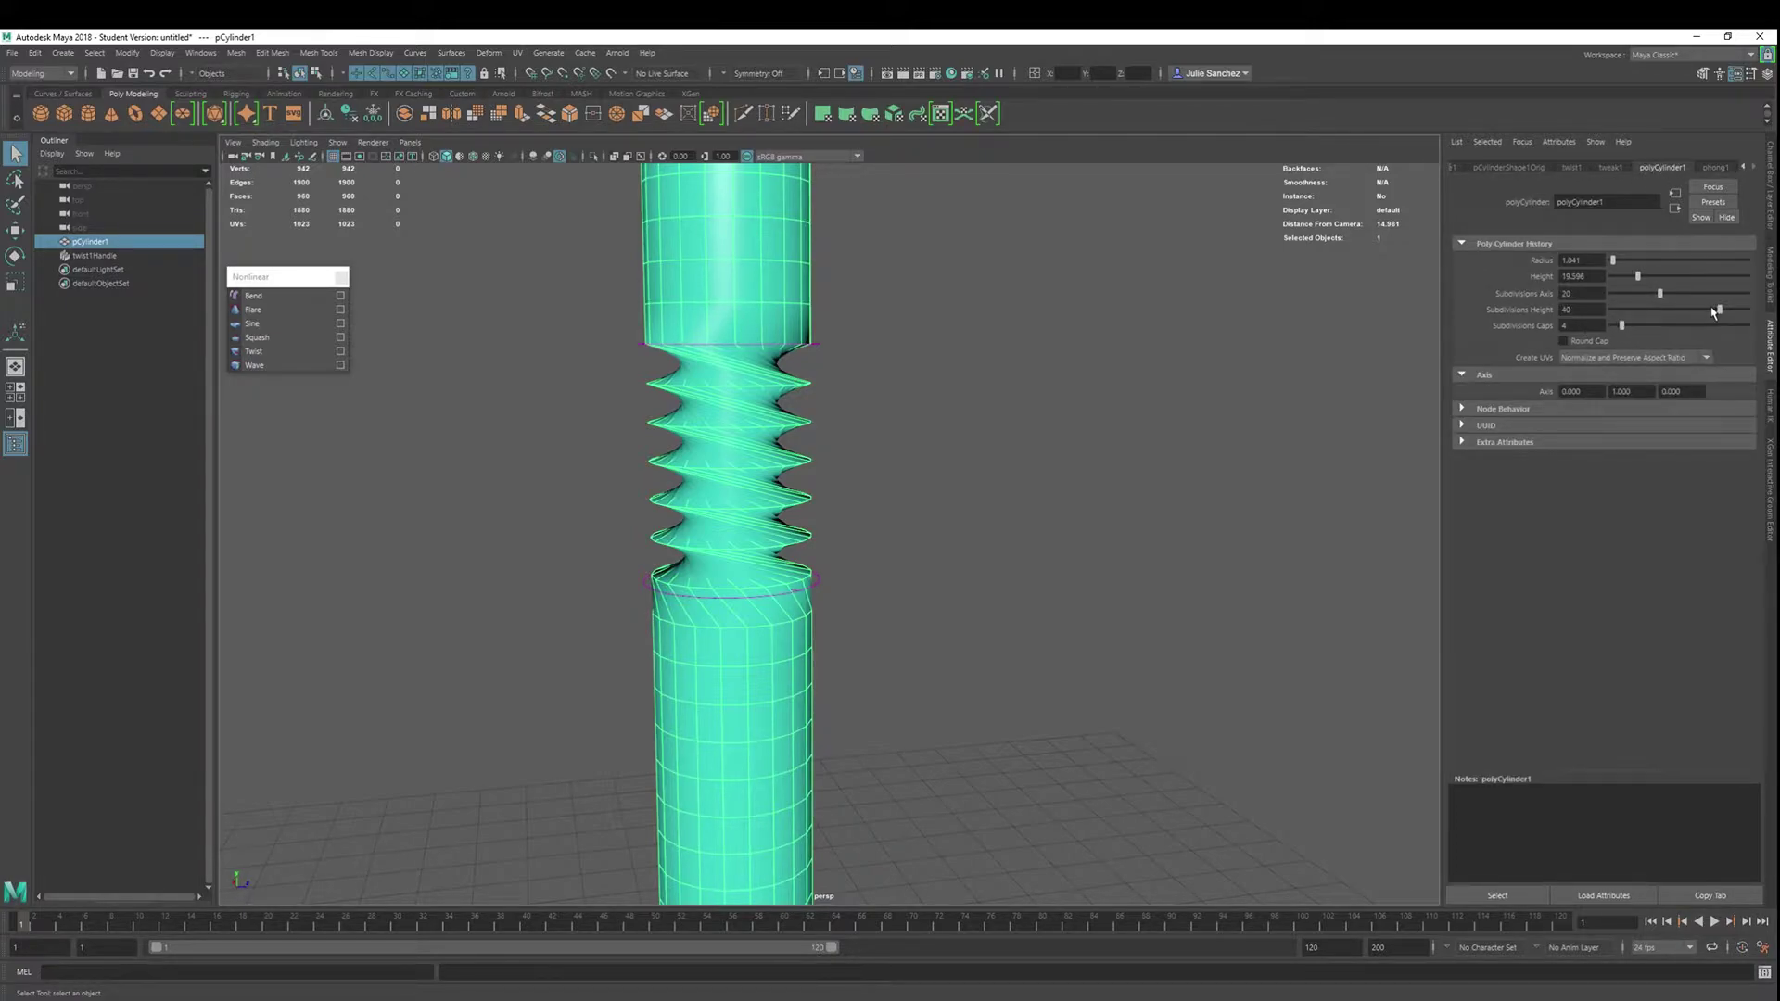
pyautogui.moveTo(1713, 312); pyautogui.dragTo(1747, 320)
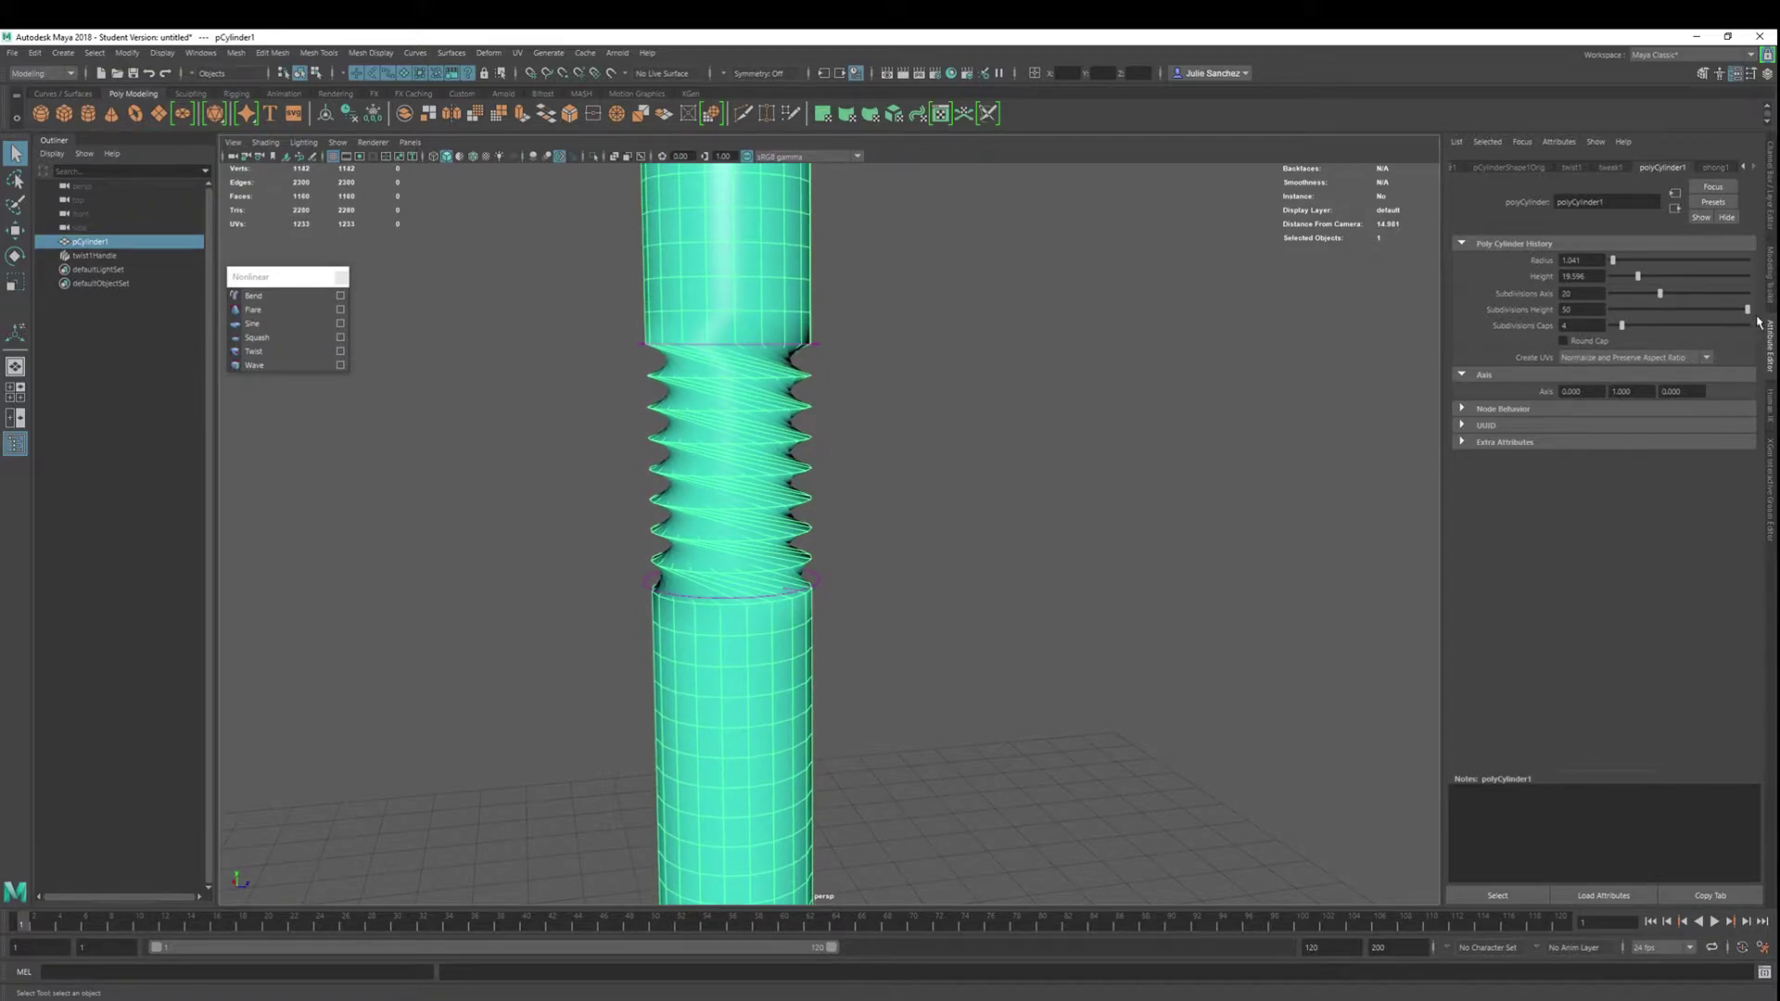
pyautogui.keyDown('alt'); pyautogui.moveTo(637, 534); pyautogui.dragTo(808, 463); pyautogui.keyUp('alt')
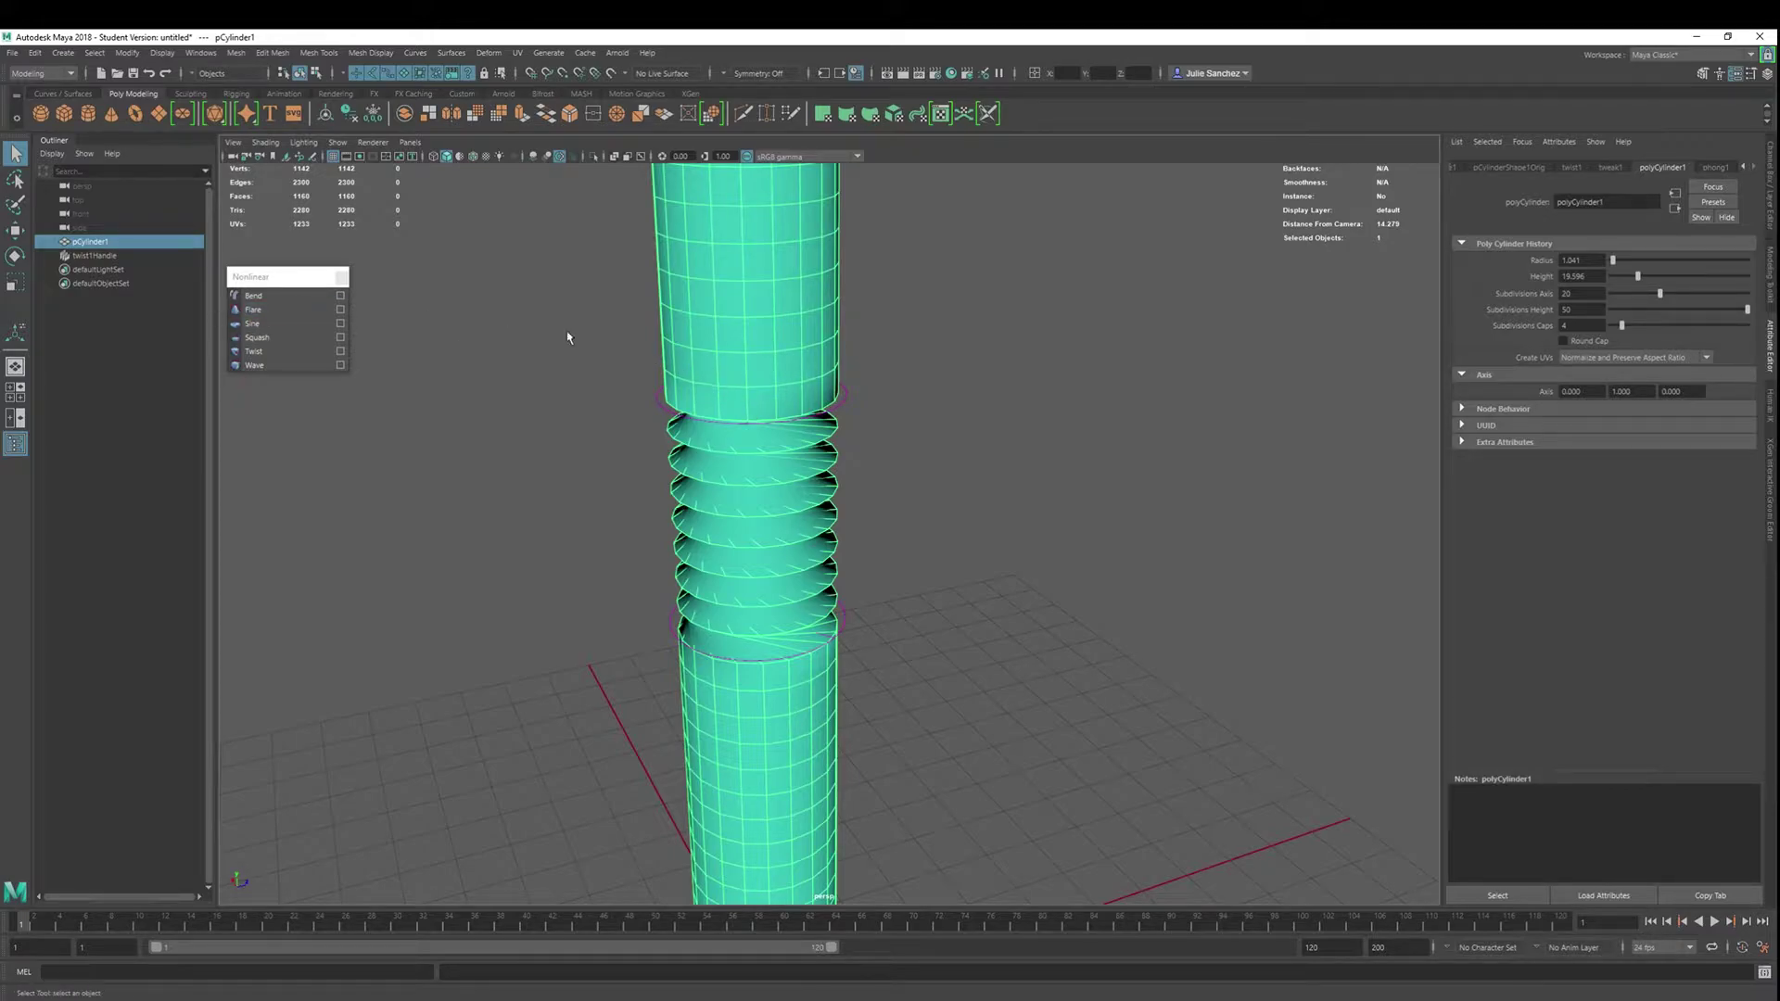
# Apply a Bend deformer to the cylinder and set its curvature to about -134
pyautogui.click(278, 295)
pyautogui.click(737, 334)
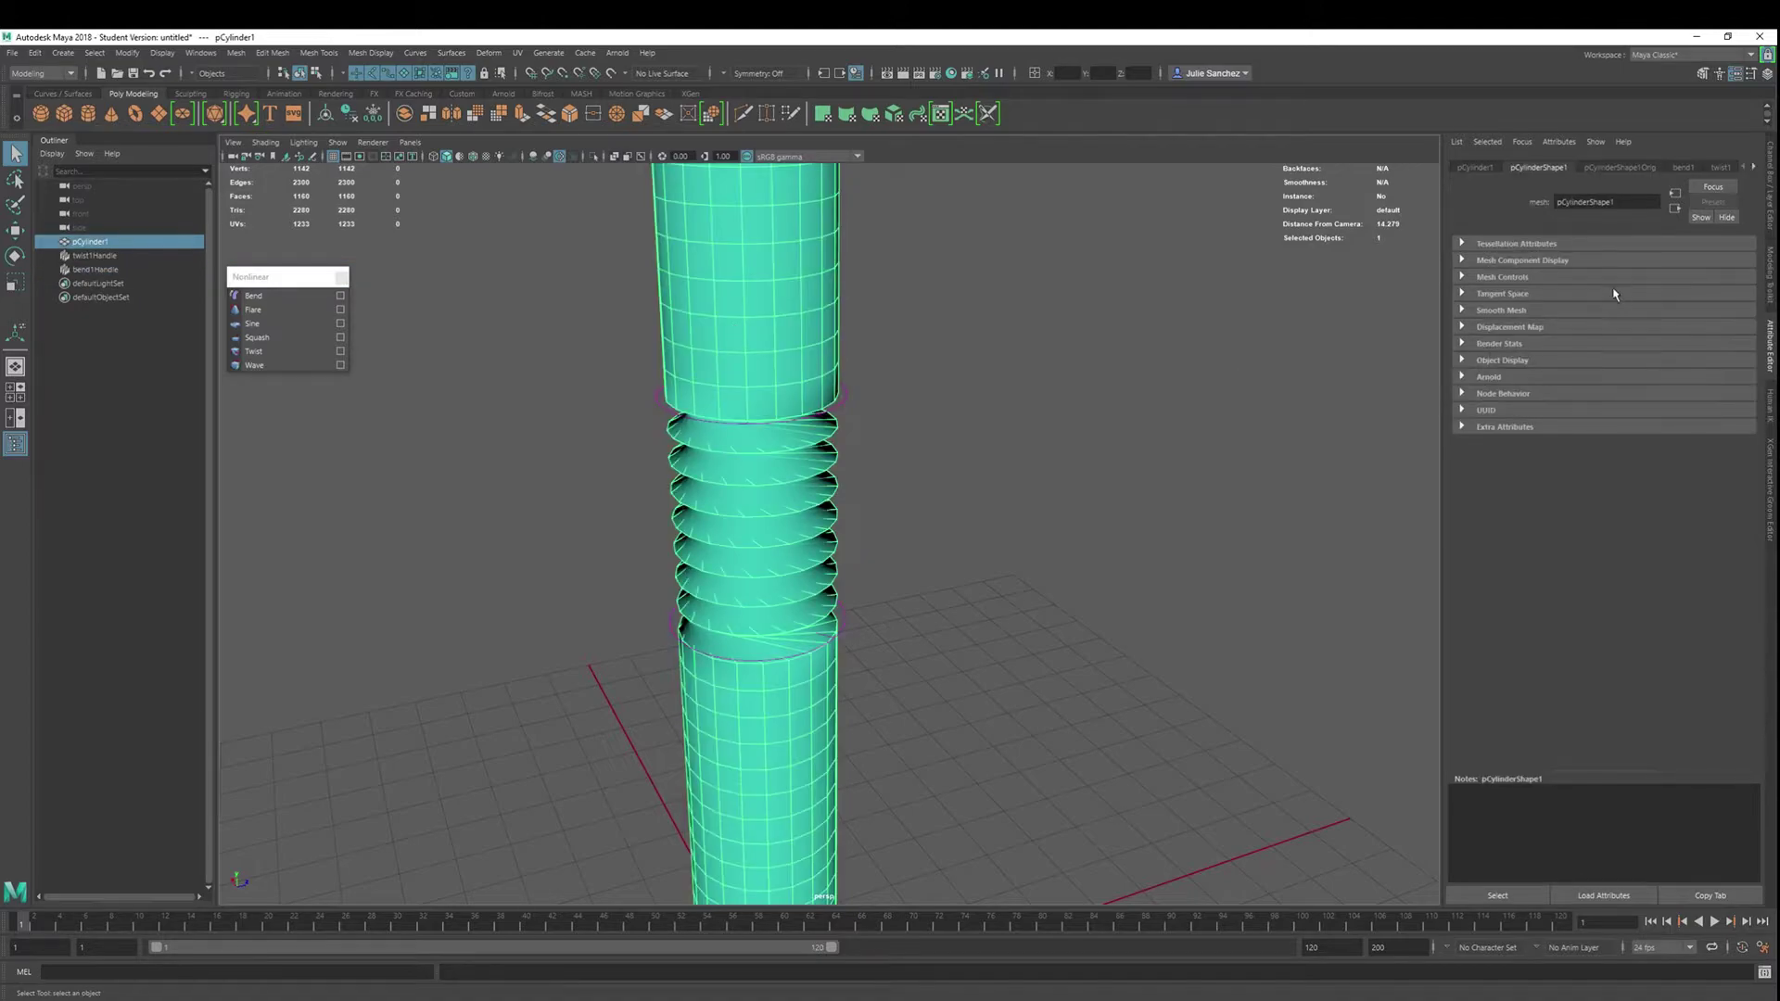
pyautogui.click(1683, 168)
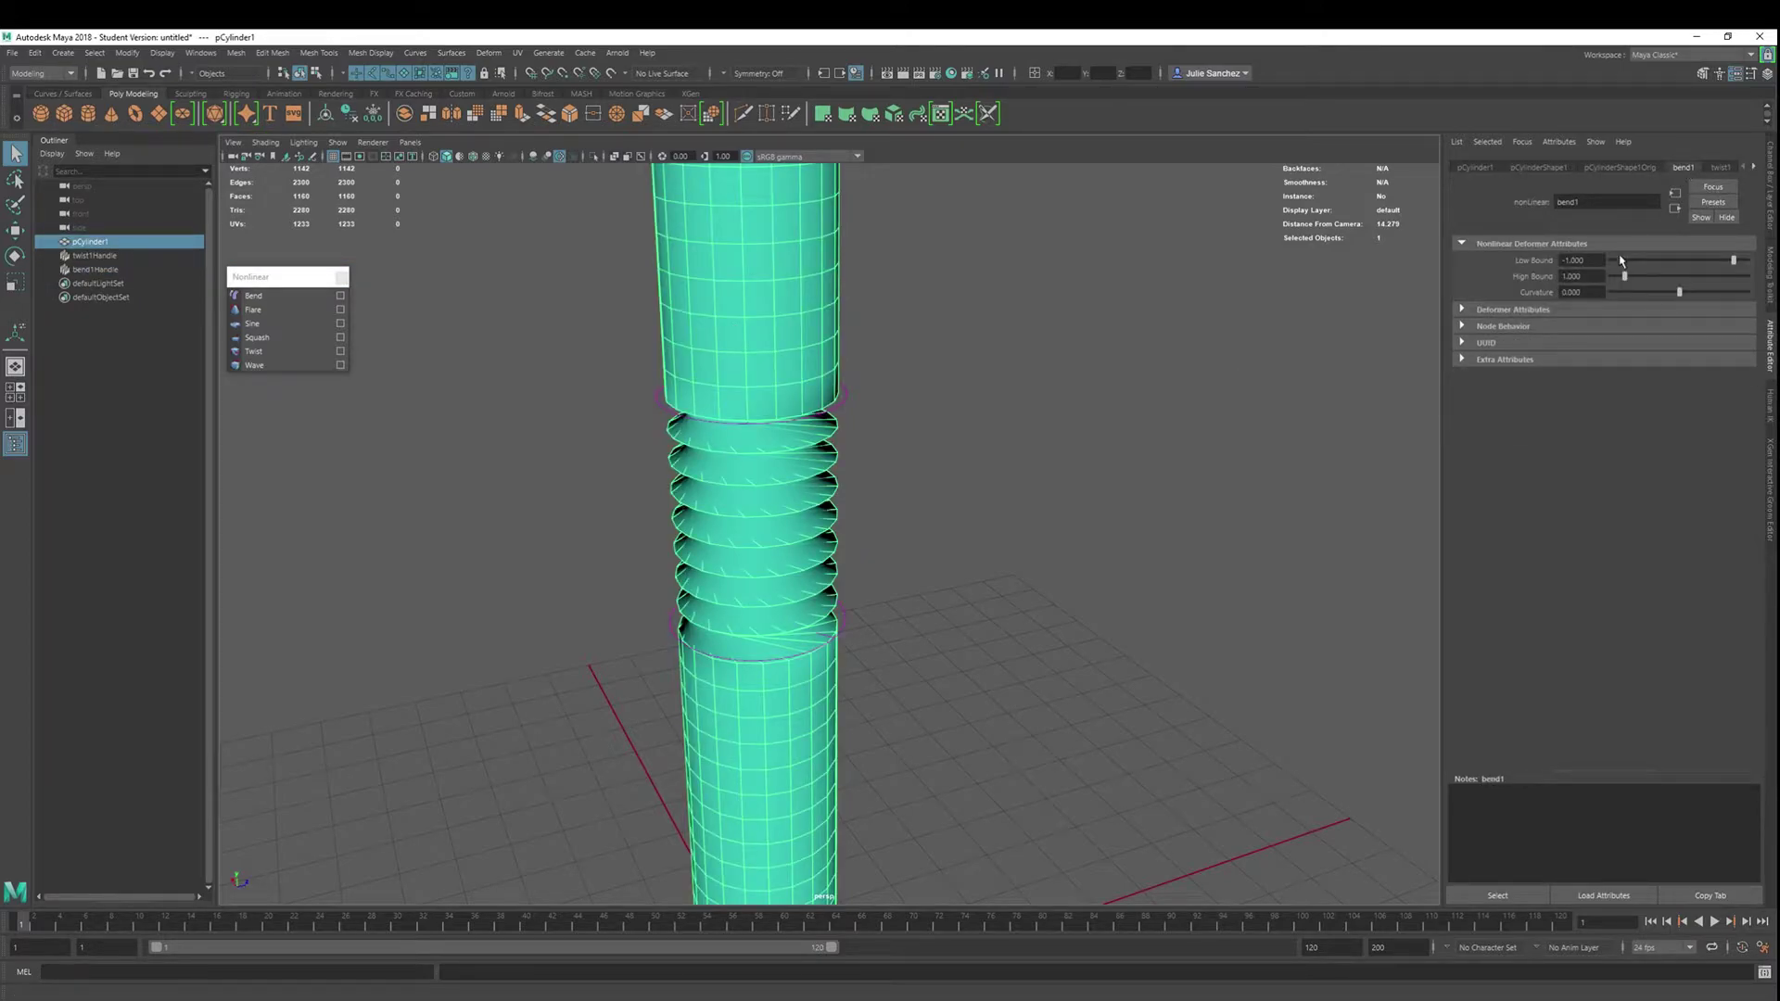
pyautogui.moveTo(1679, 293); pyautogui.dragTo(1629, 316)
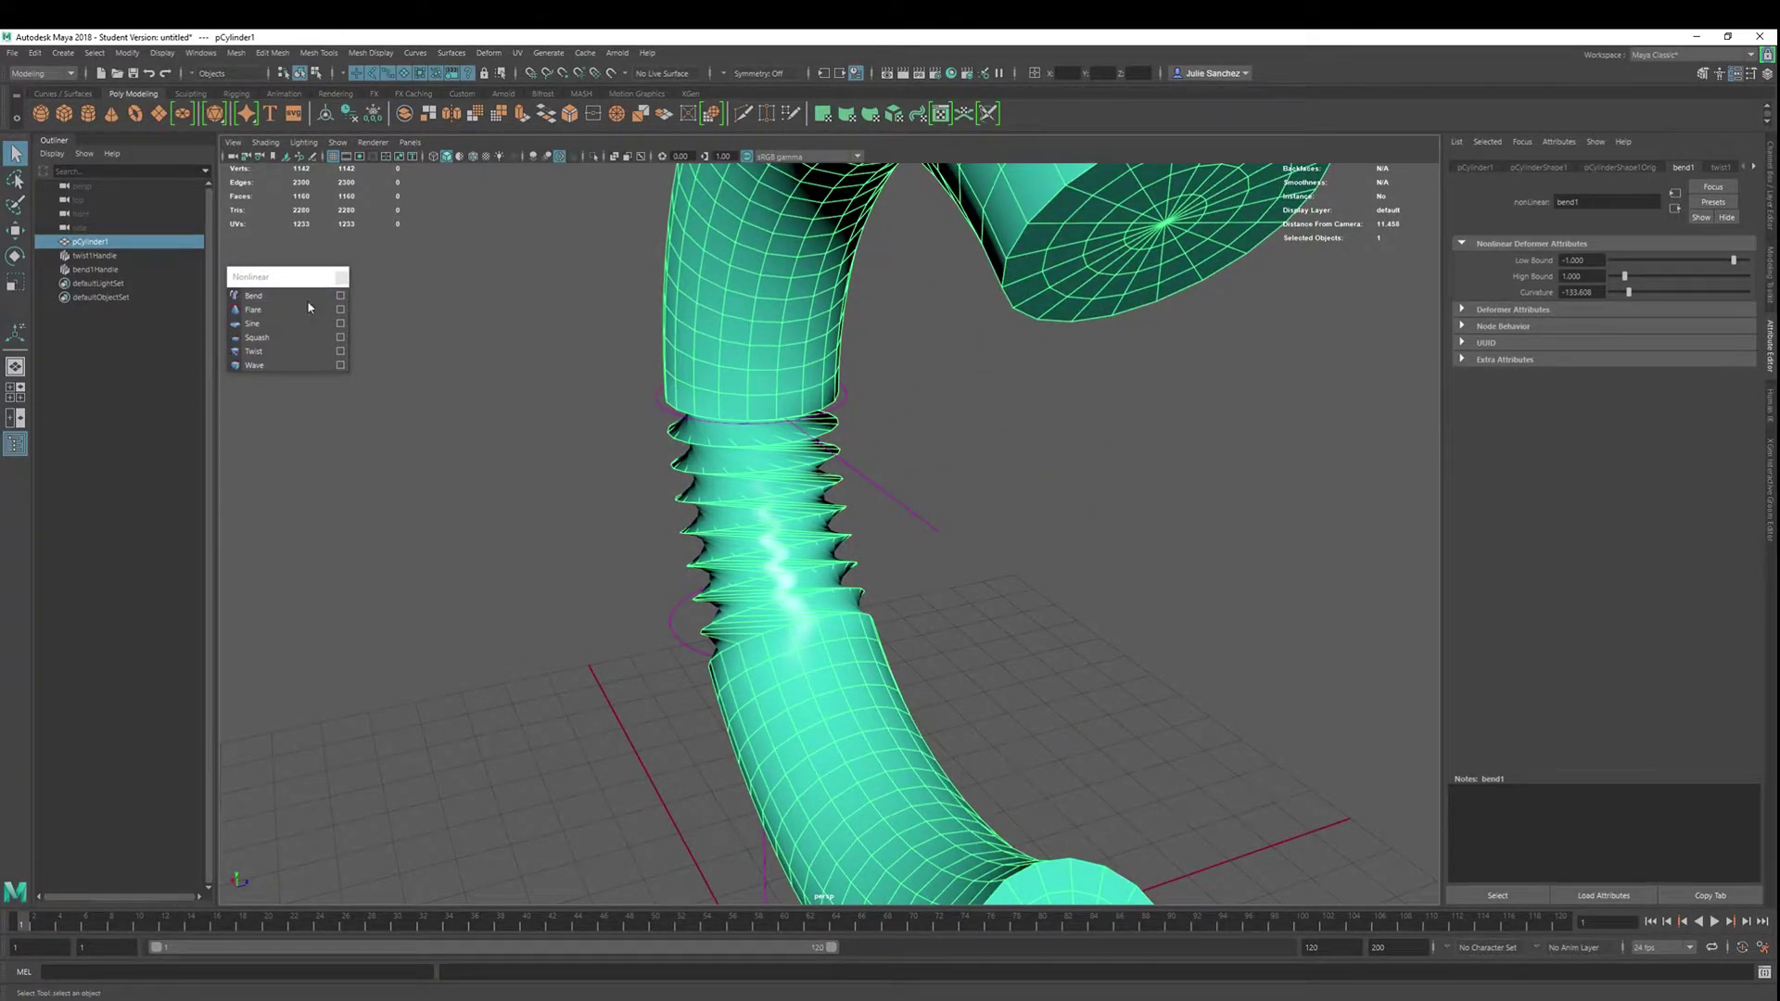
# Apply a Flare deformer to the bent cylinder and limit it to a low bound of about -0.46 and a high bound of about 0.2
pyautogui.click(255, 310)
pyautogui.scroll(-5, 838, 413)
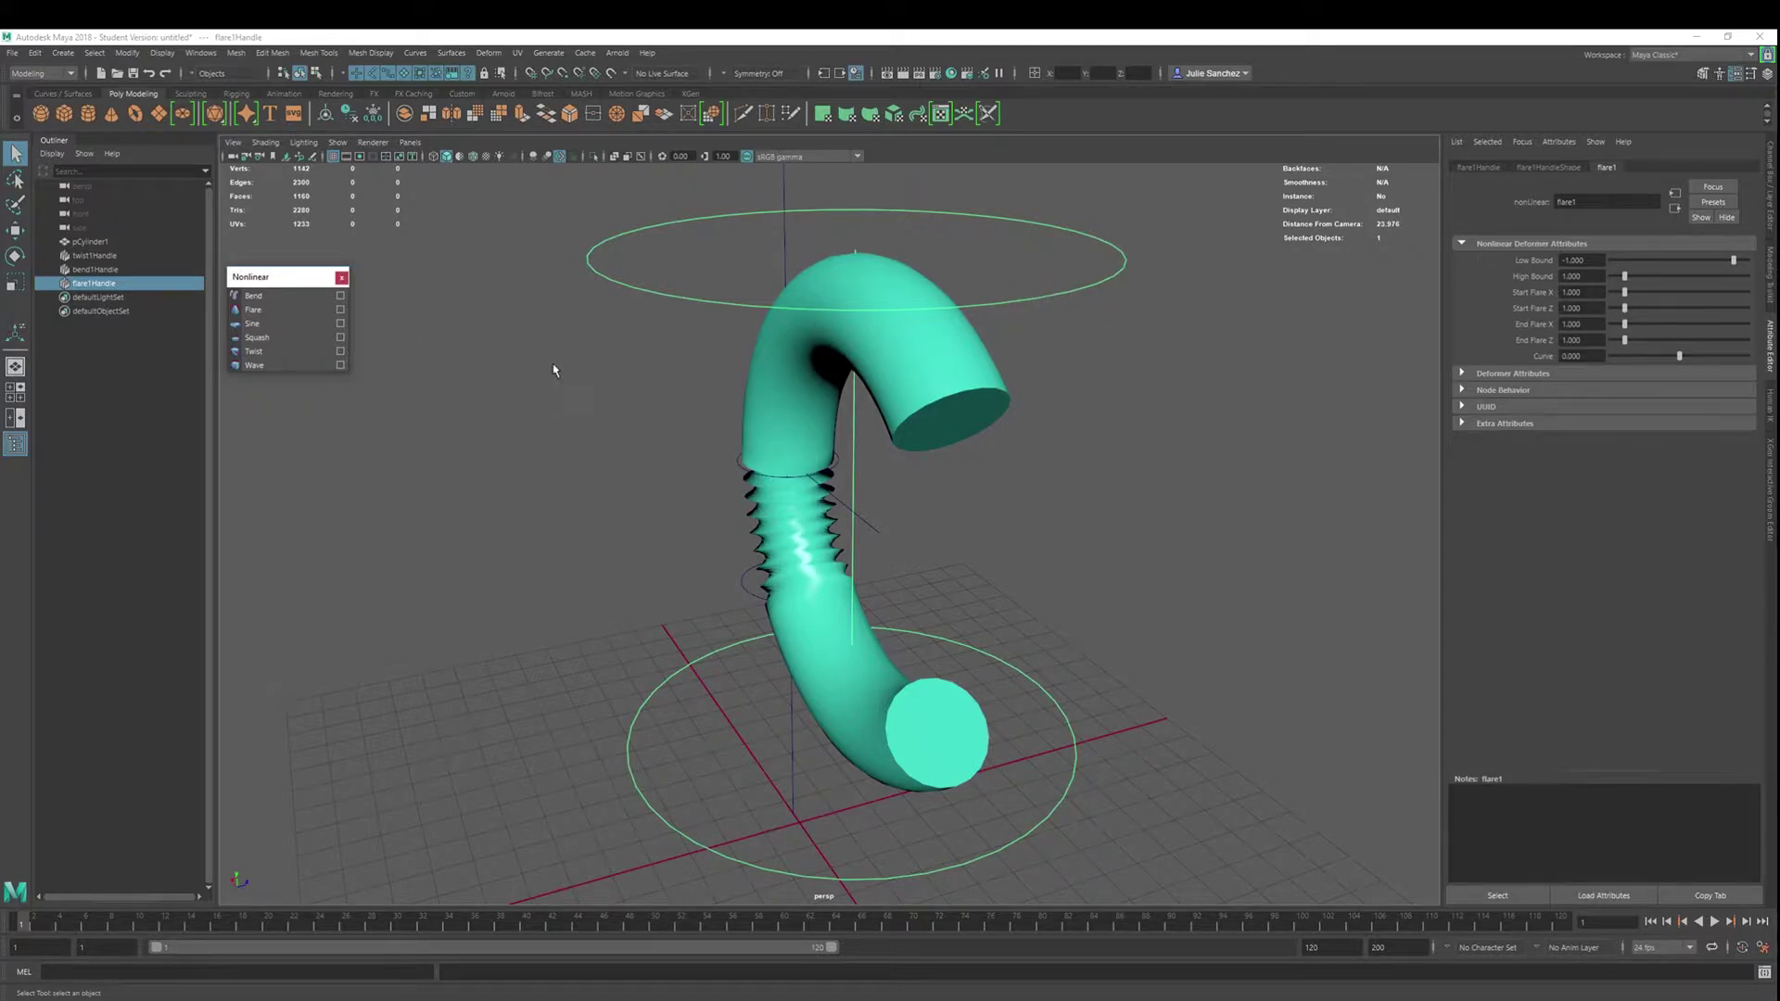
pyautogui.press('t')
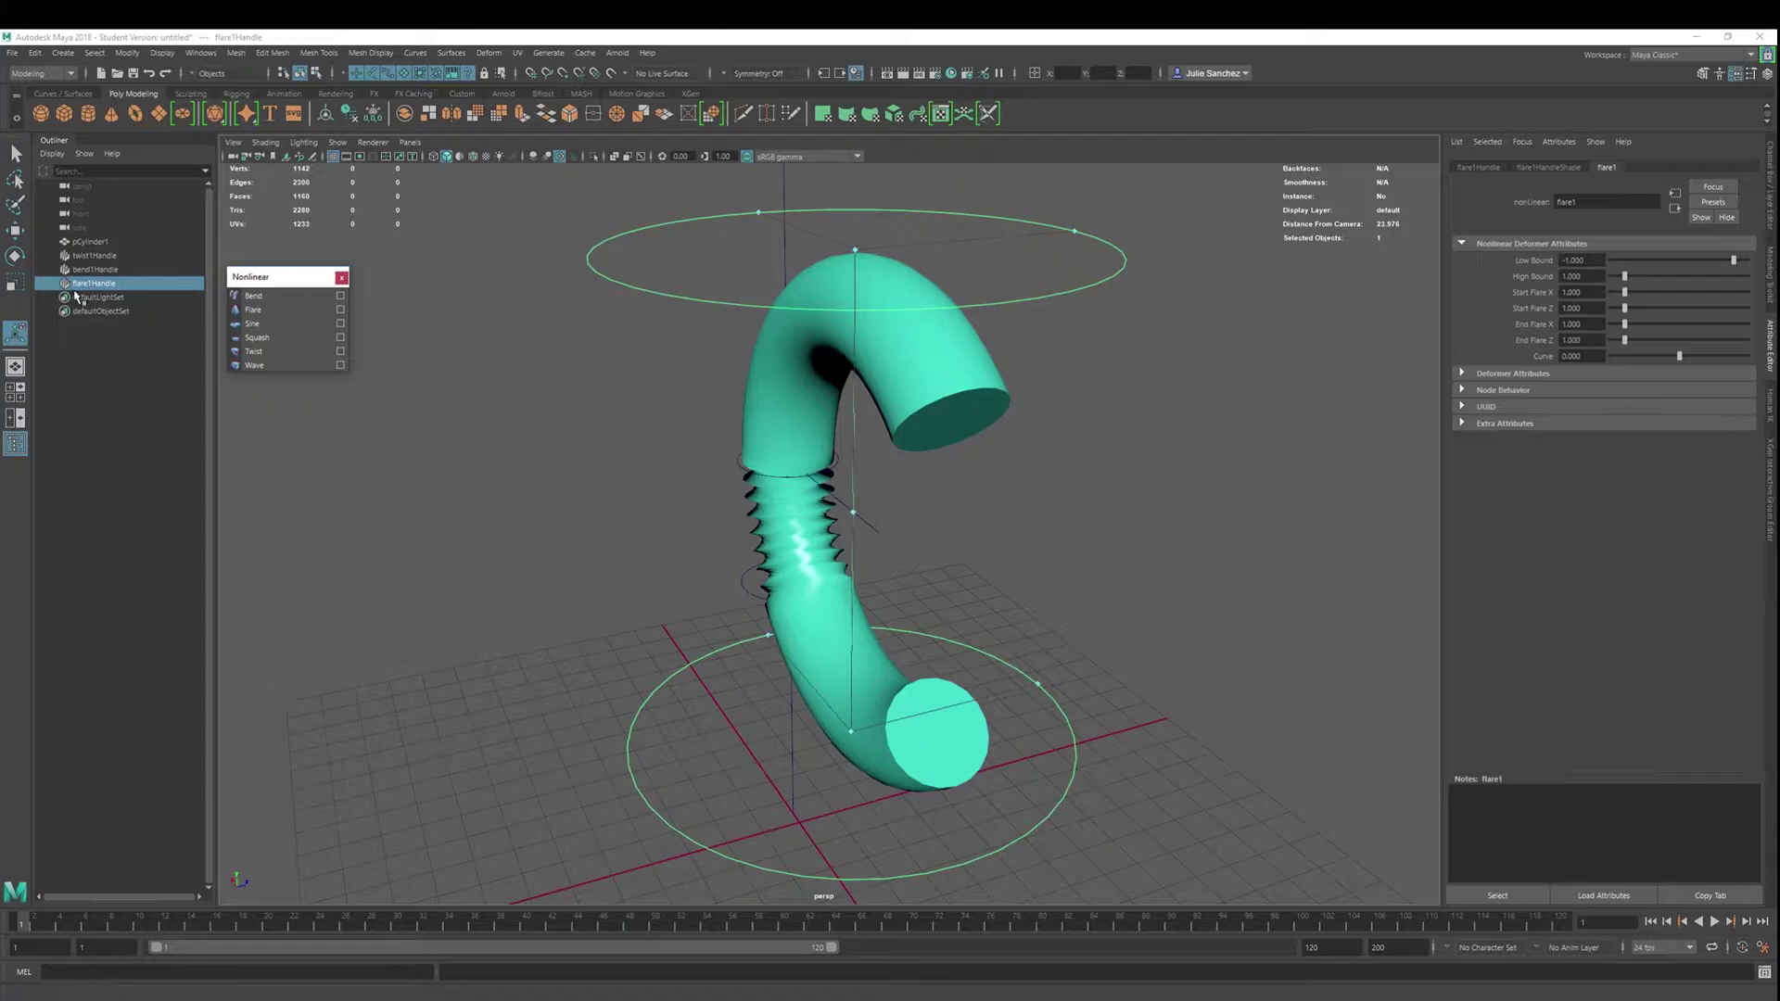
pyautogui.moveTo(854, 251); pyautogui.dragTo(852, 621)
pyautogui.keyDown('alt'); pyautogui.moveTo(526, 818); pyautogui.dragTo(576, 466); pyautogui.keyUp('alt')
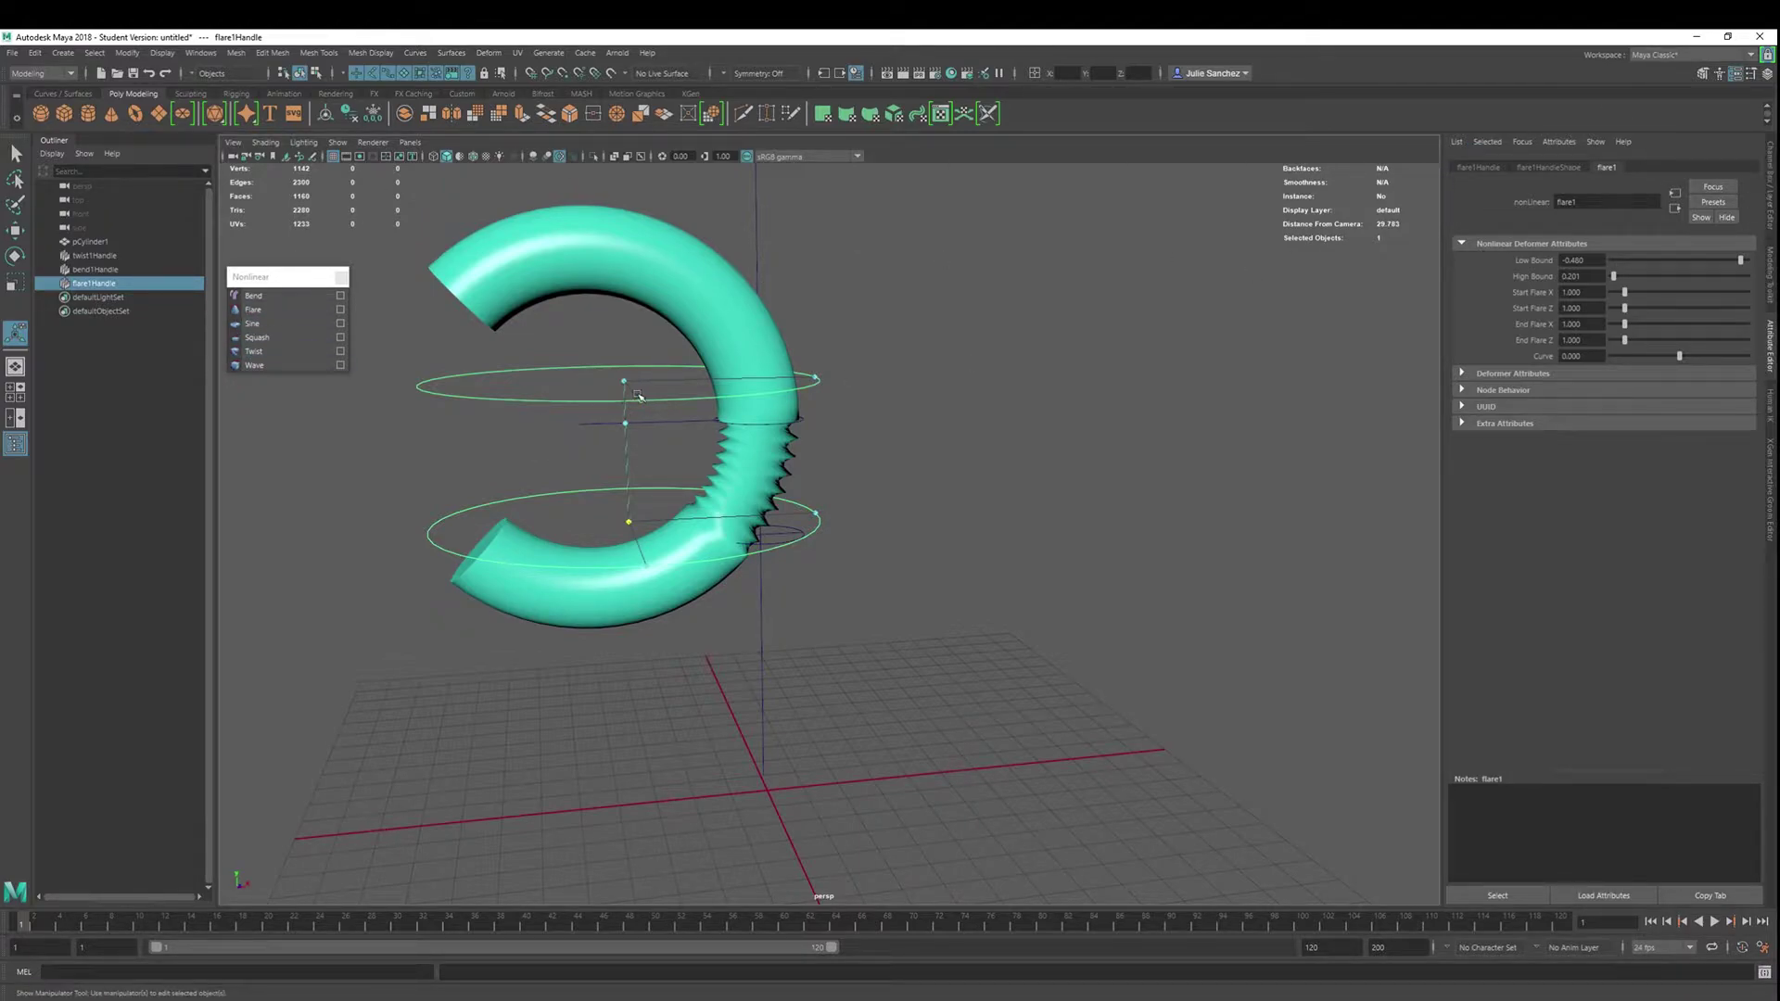
# Widen the flare with its manipulators to about 1.6 in X and 1.9 in Z at the end, 1.43 in X and 1.38 in Z at the start
pyautogui.moveTo(643, 404); pyautogui.dragTo(751, 588)
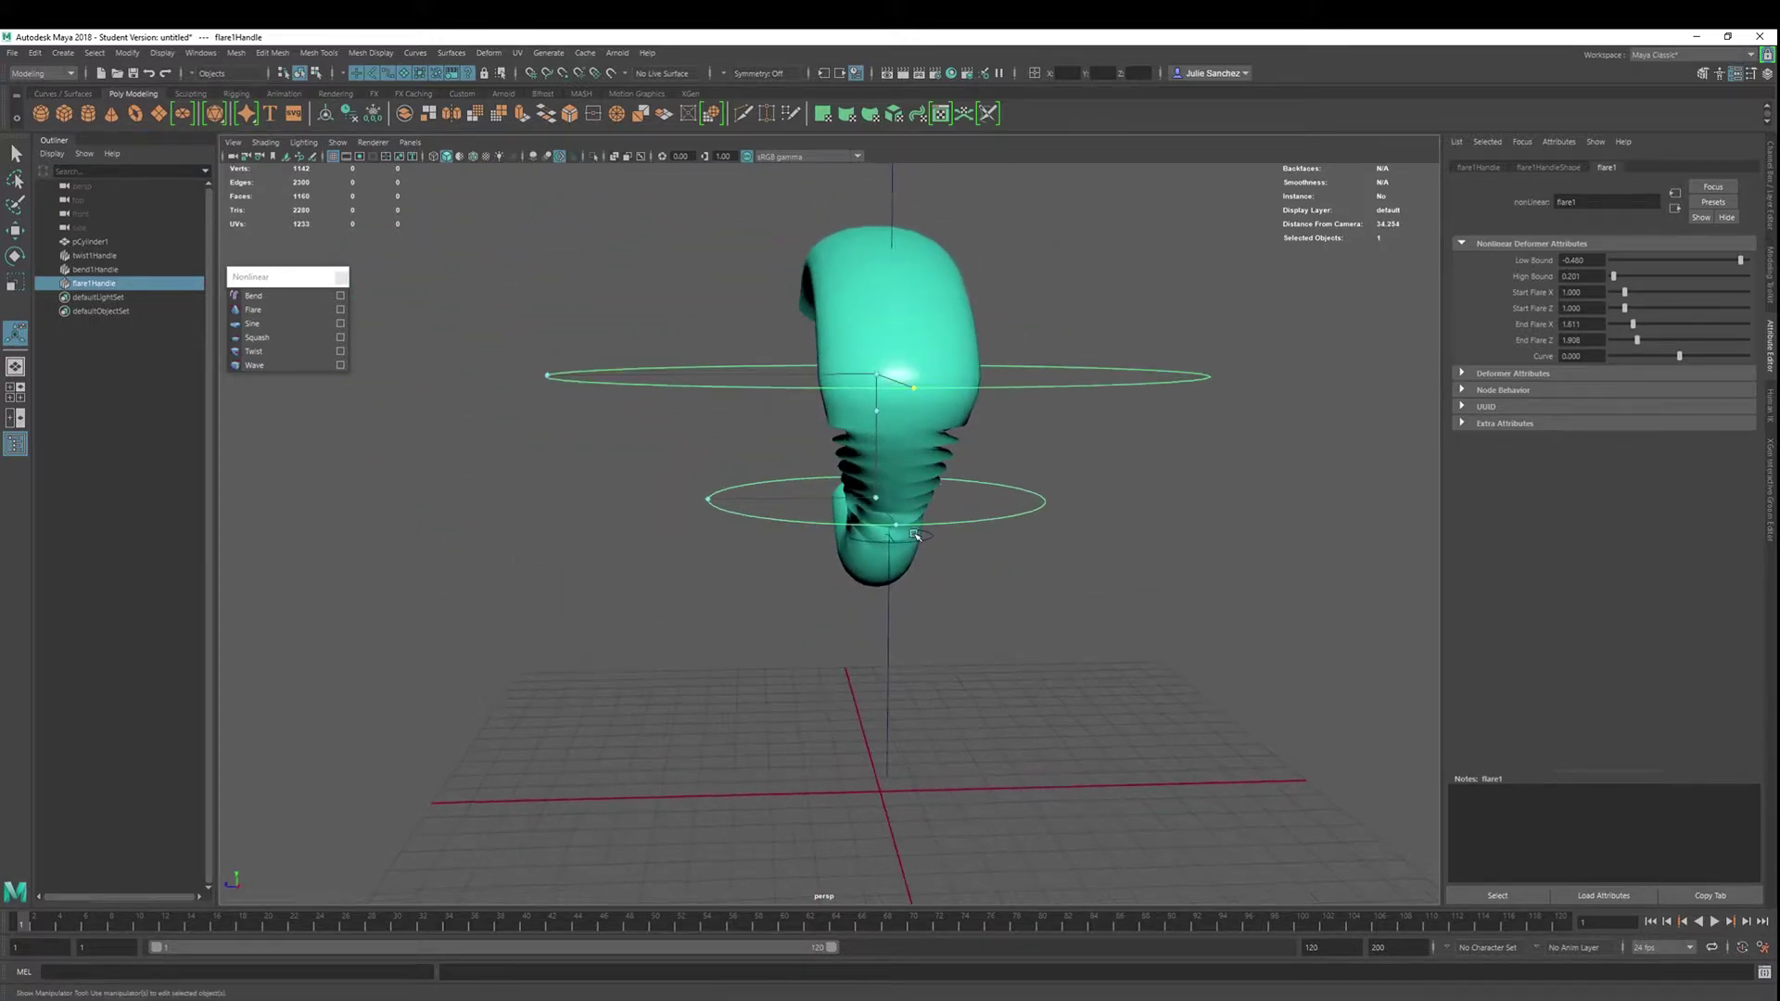
pyautogui.moveTo(897, 529); pyautogui.dragTo(906, 600)
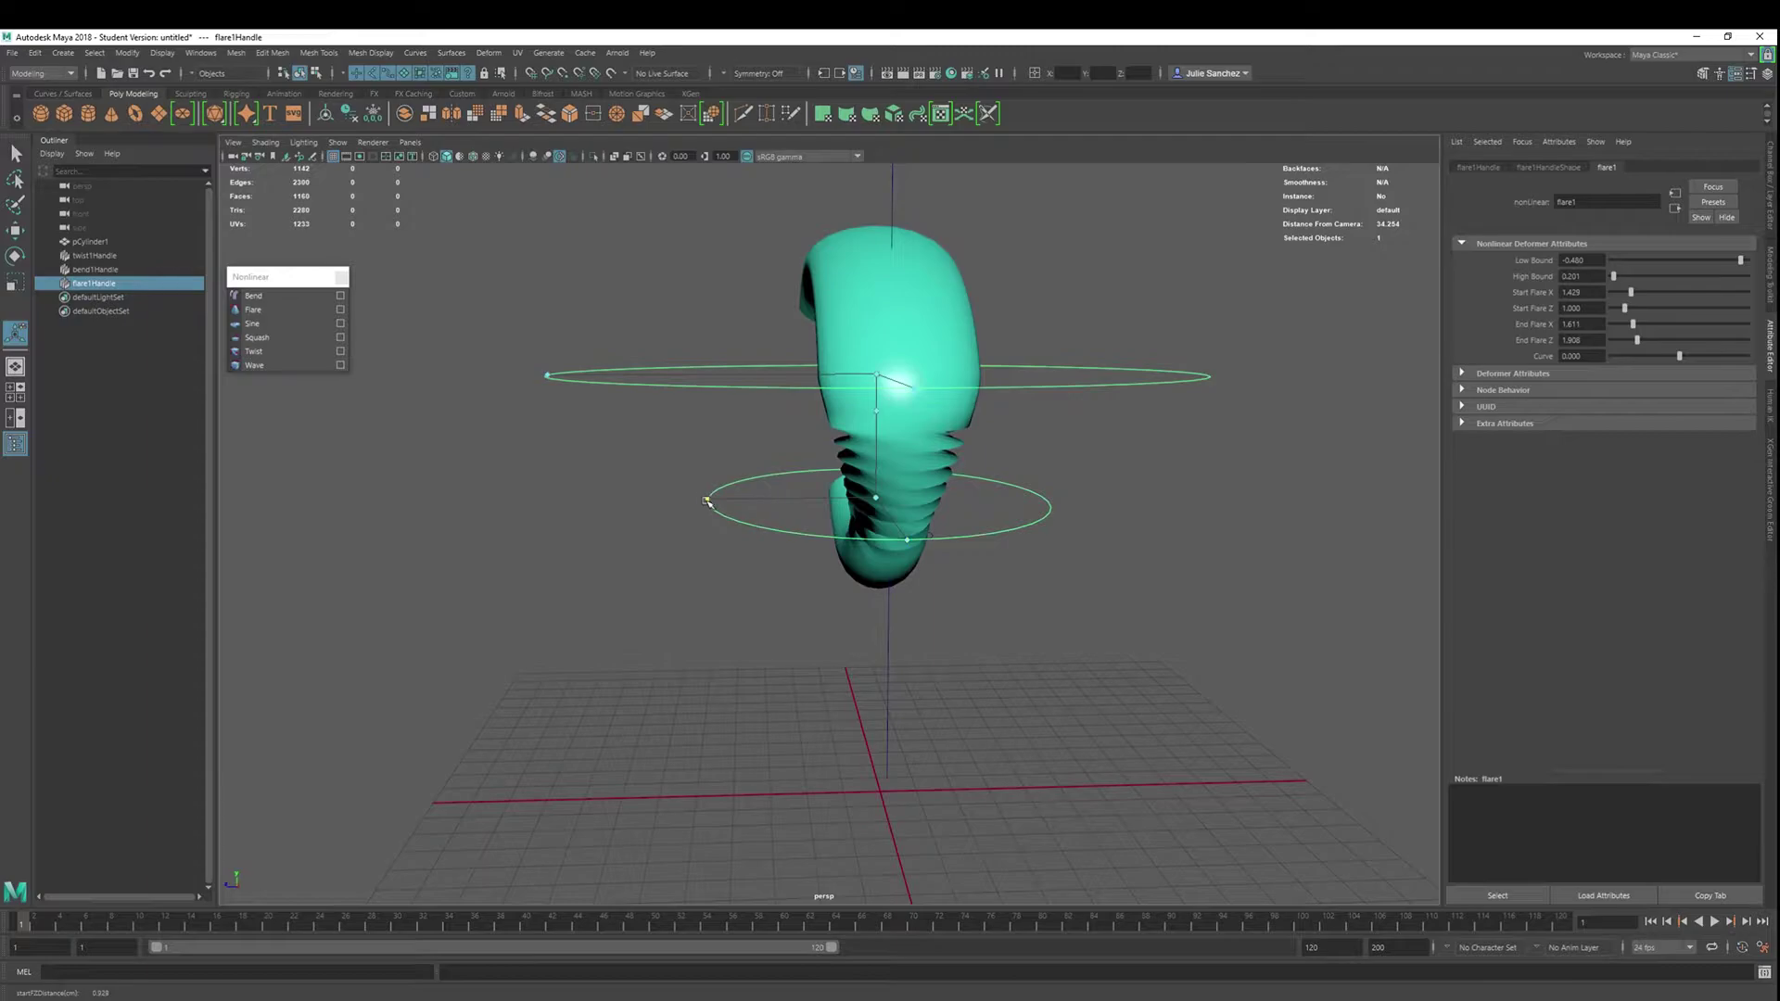
pyautogui.moveTo(709, 506); pyautogui.dragTo(640, 516)
pyautogui.keyDown('alt'); pyautogui.moveTo(639, 515); pyautogui.dragTo(676, 504); pyautogui.keyUp('alt')
pyautogui.keyDown('alt'); pyautogui.moveTo(683, 370); pyautogui.dragTo(862, 427); pyautogui.keyUp('alt')
# Try deleting the twist, bend and flare handles, and undo the deletion
pyautogui.click(863, 427)
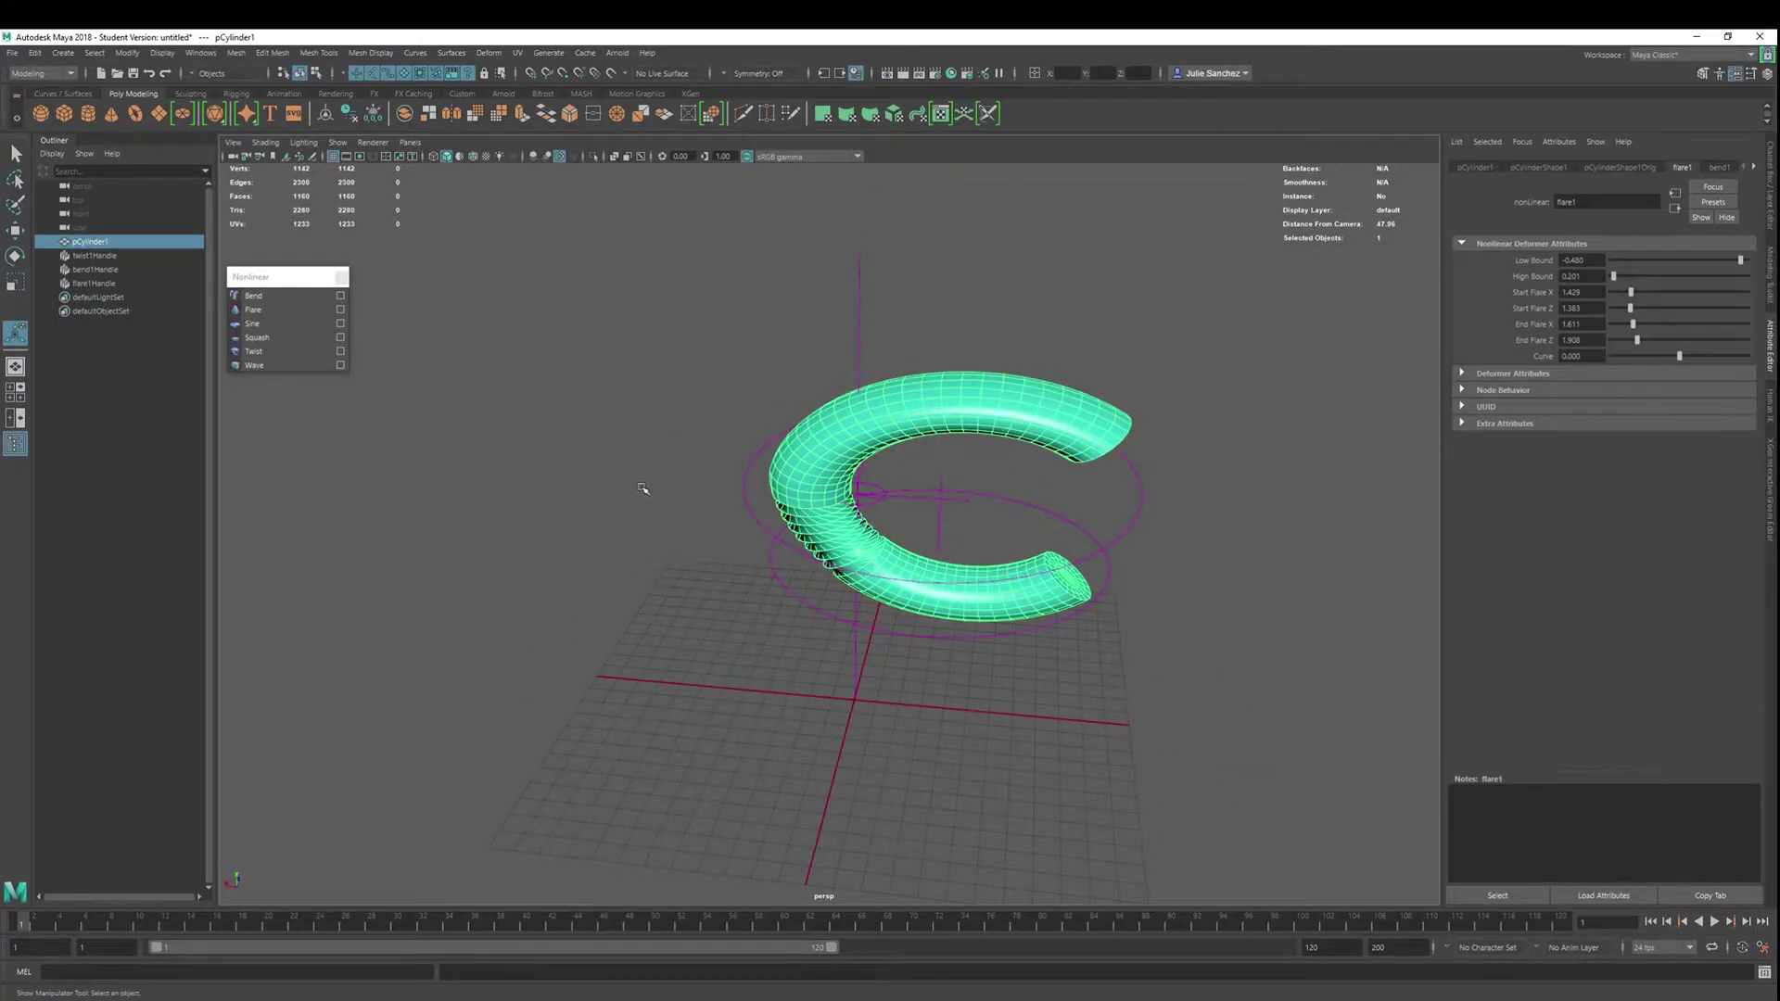
pyautogui.moveTo(93, 256); pyautogui.dragTo(96, 285)
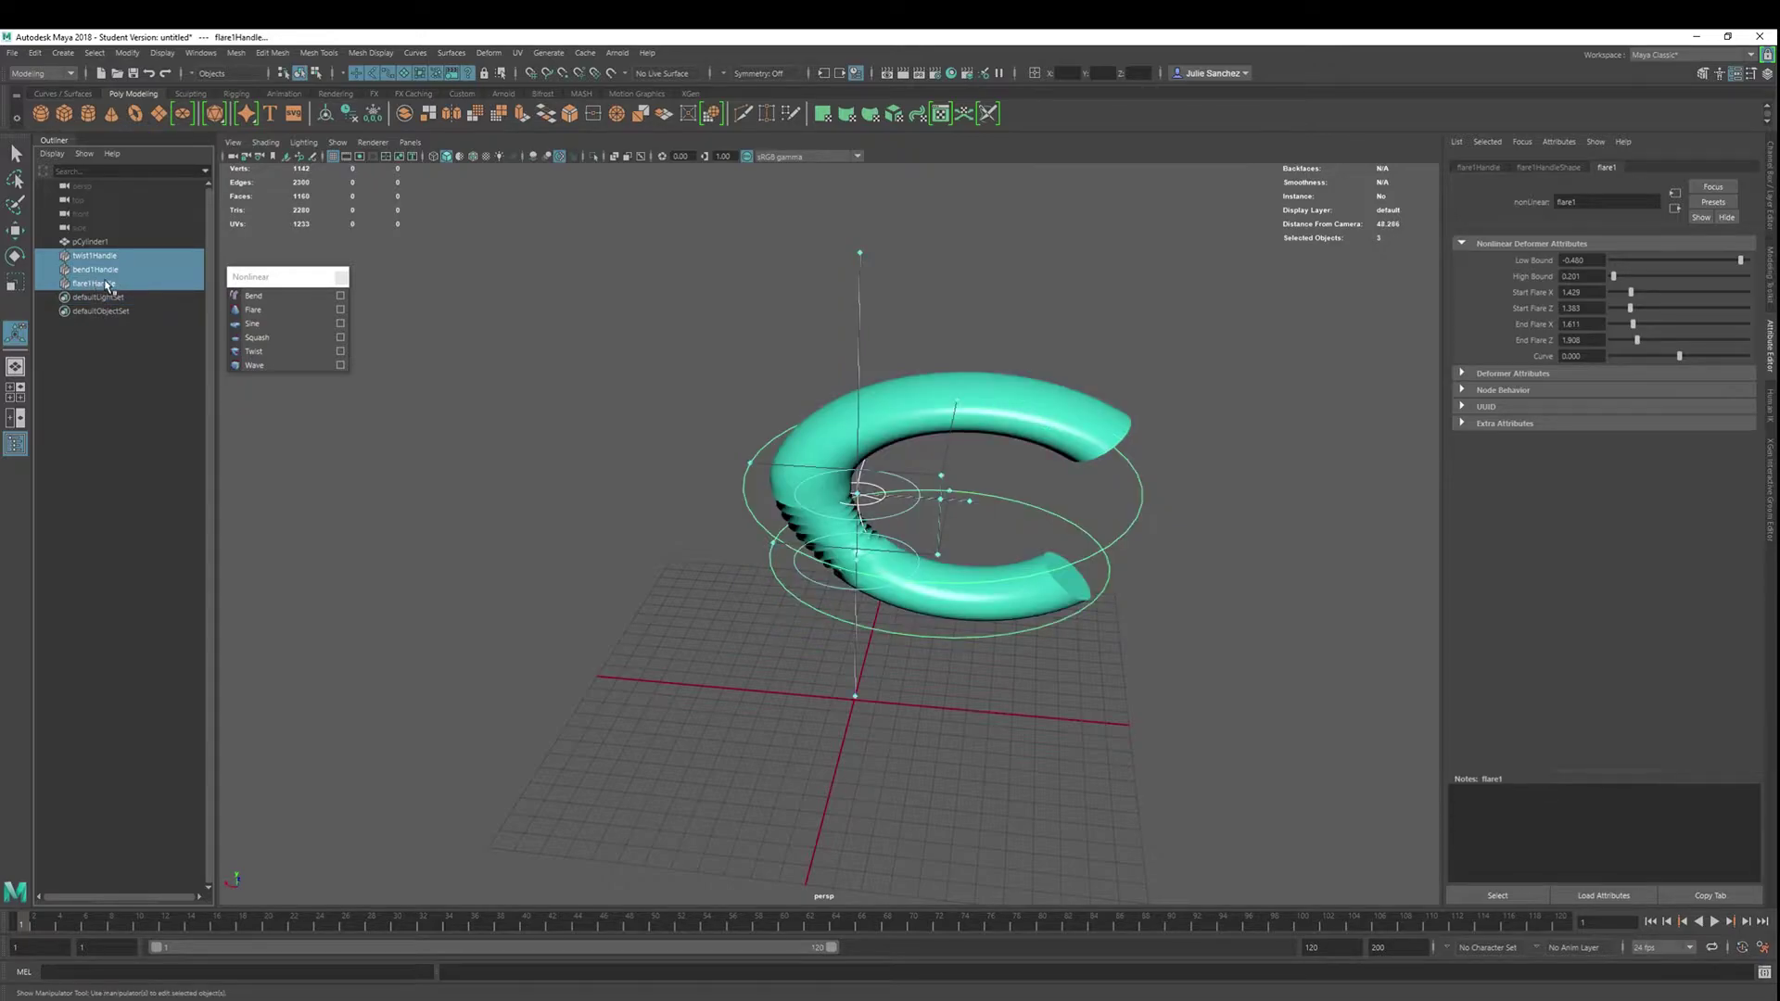
pyautogui.press('Delete')
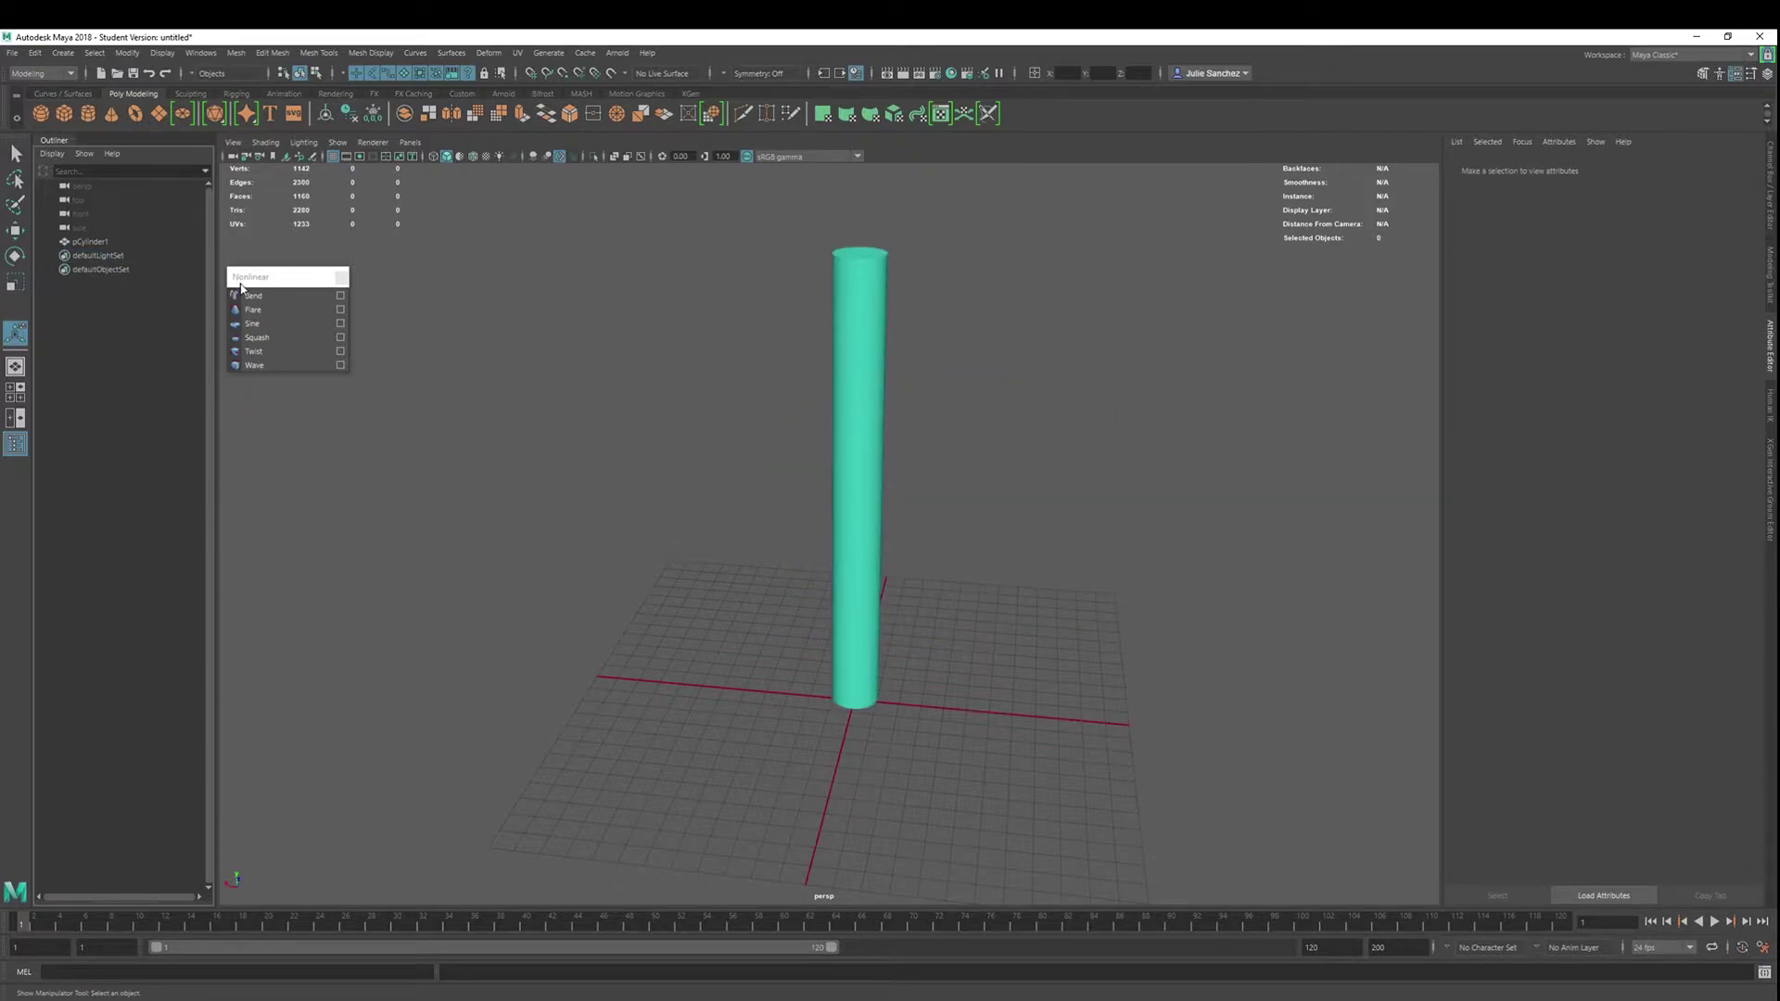
pyautogui.hotkey('ctrl', 'z')
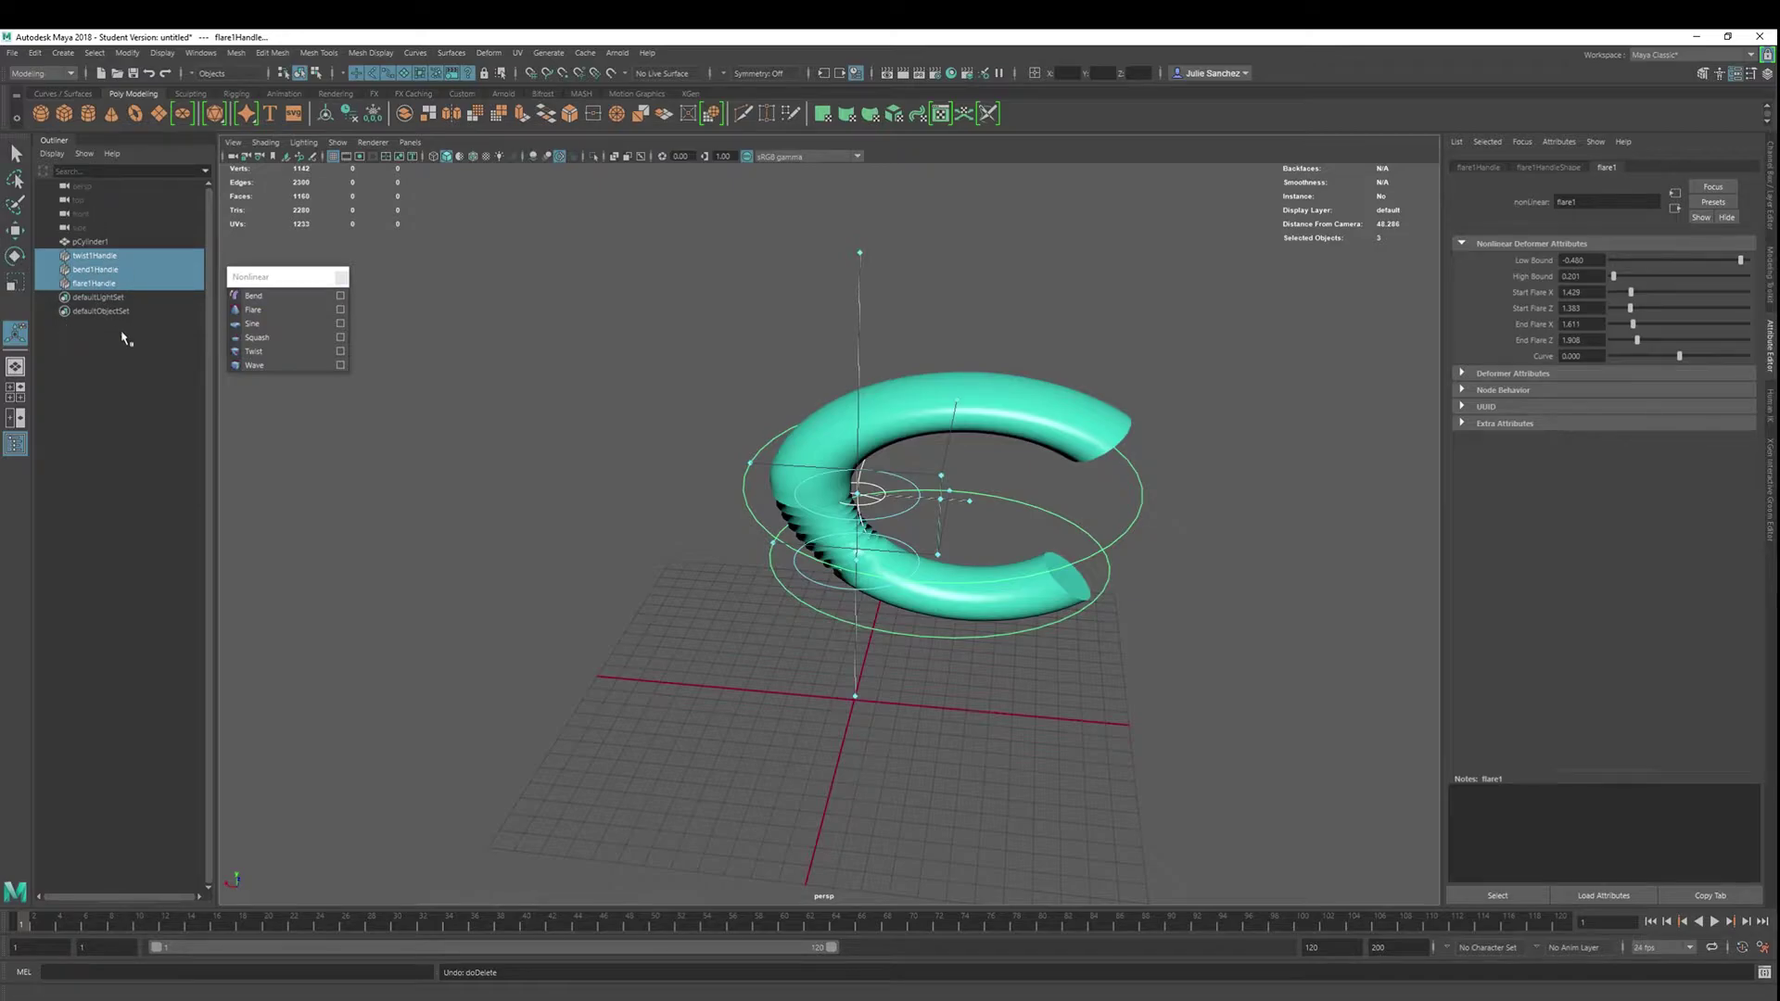
# Try moving the deformed cylinder away from its deformer handles, and undo the move
pyautogui.click(861, 429)
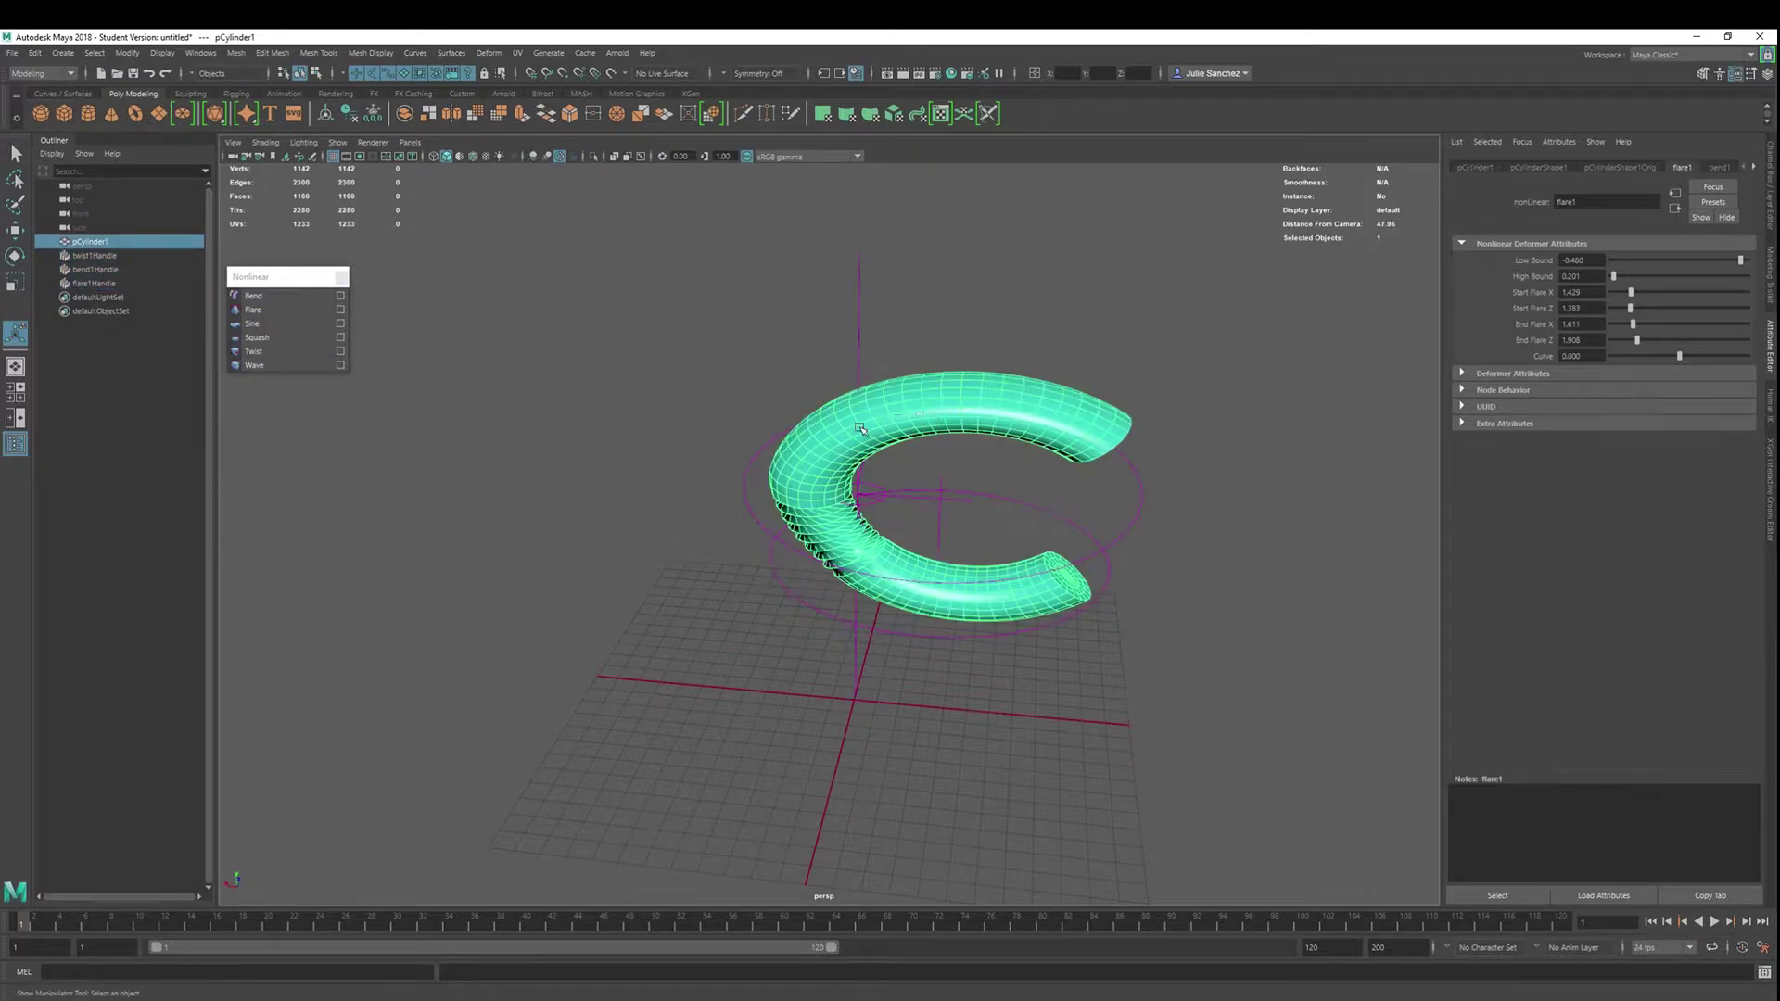
pyautogui.press('w')
pyautogui.moveTo(747, 484); pyautogui.dragTo(933, 522)
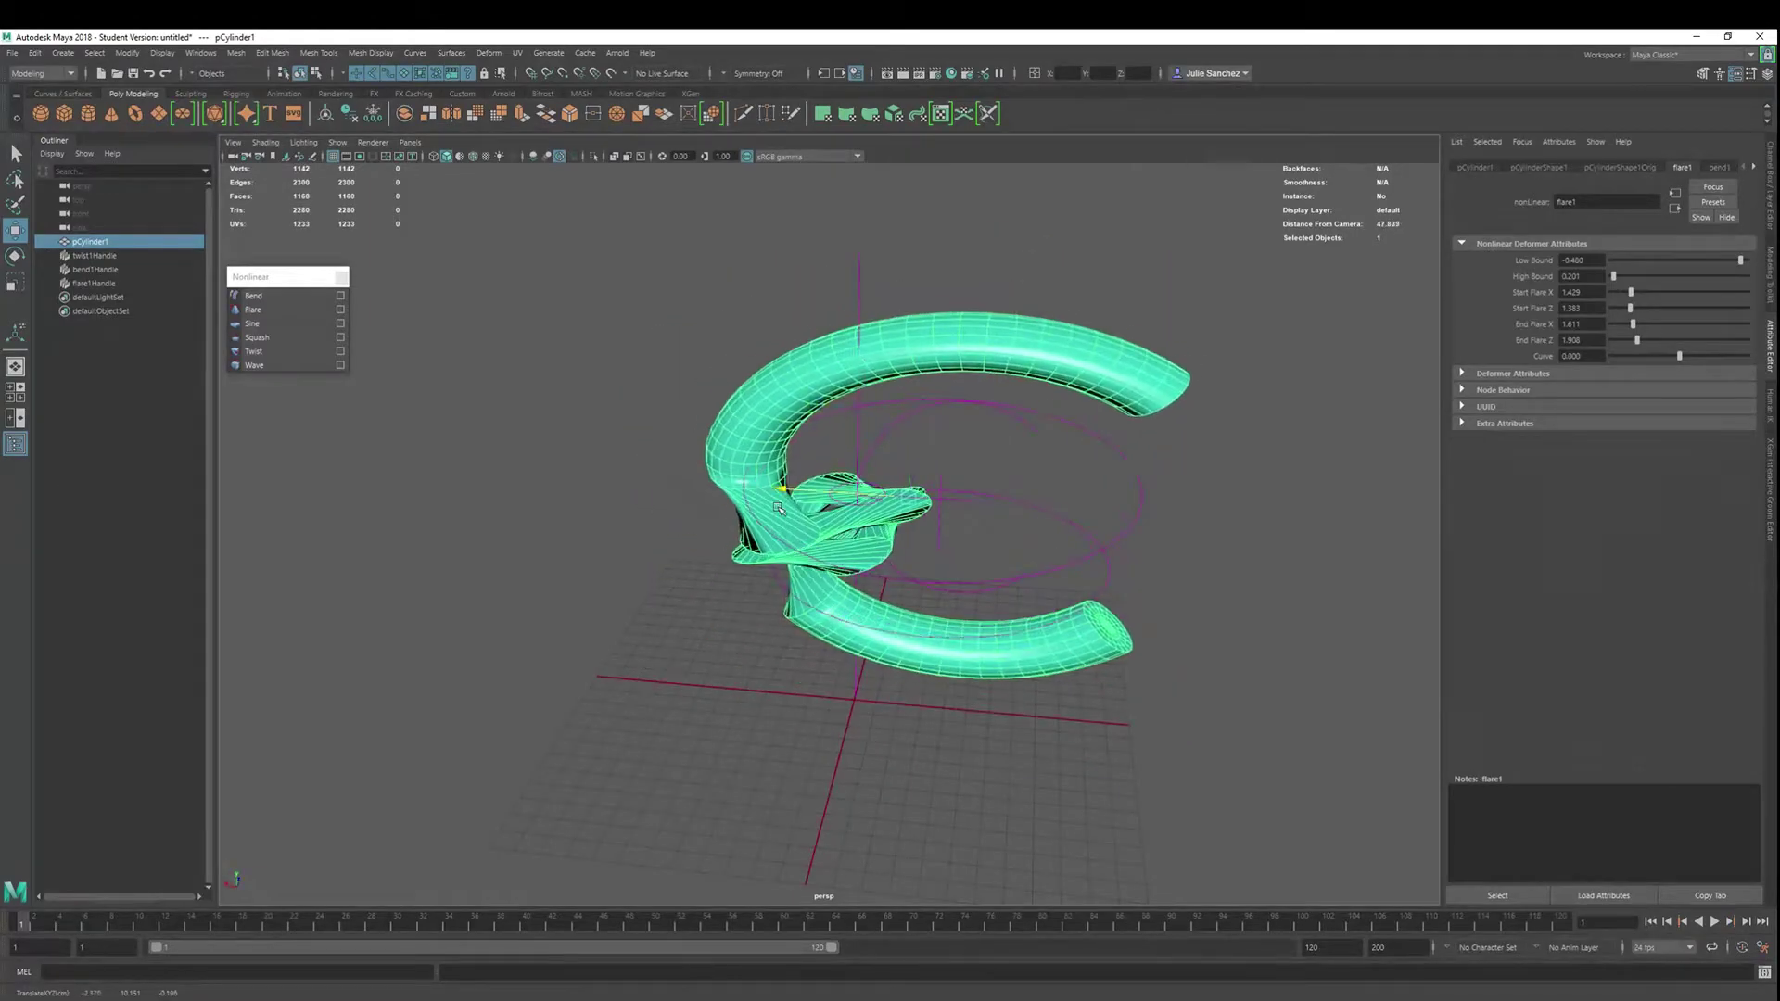
pyautogui.hotkey('ctrl', 'z')
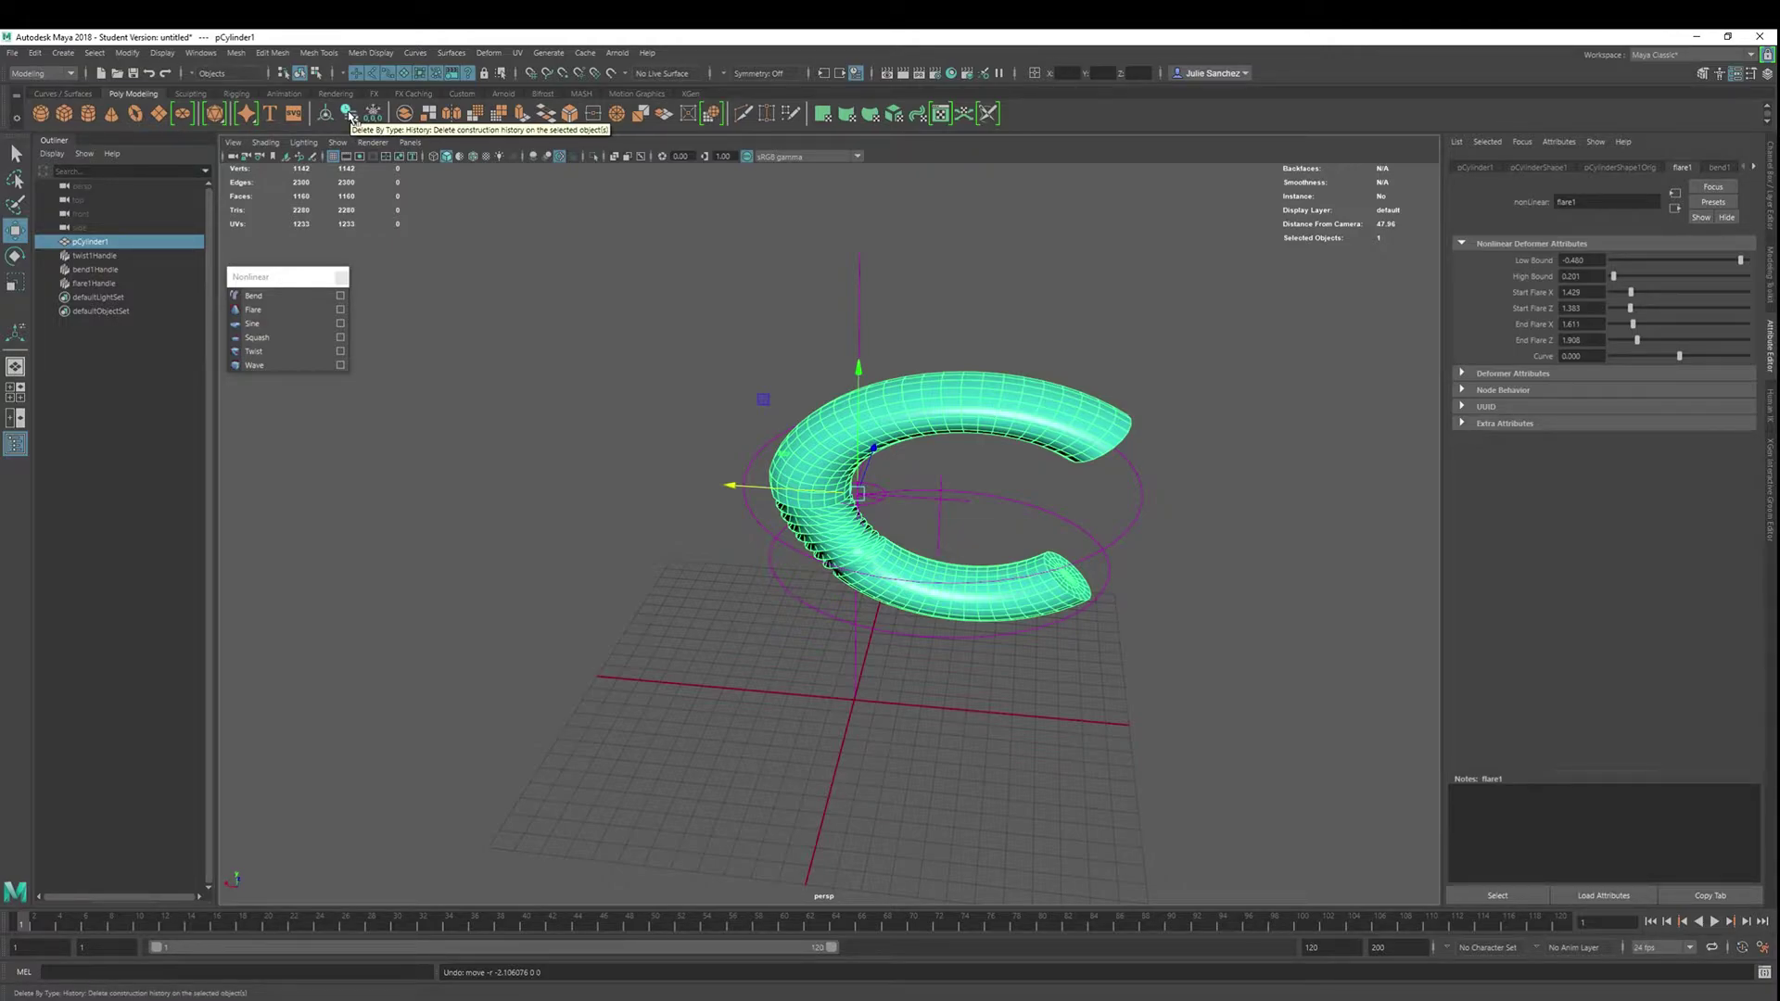
# Try deleting the construction history of the cylinder together with the bend handle, and undo the deletion
pyautogui.click(34, 52)
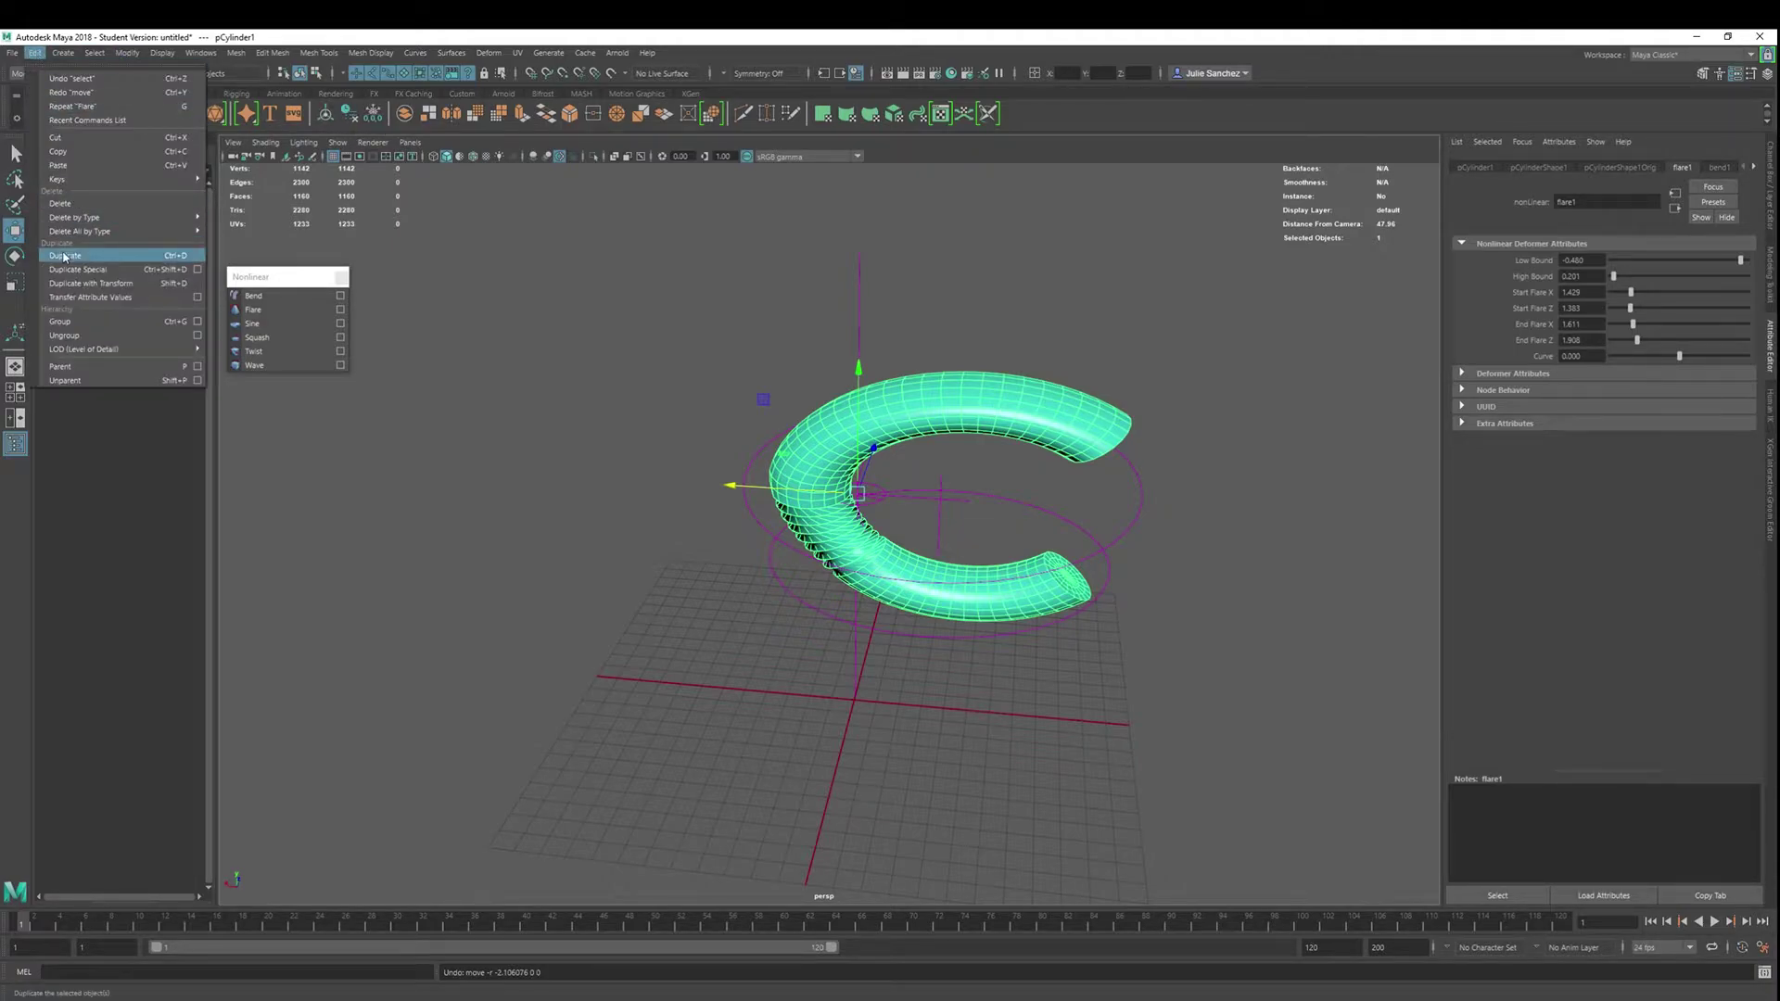
pyautogui.moveTo(81, 240)
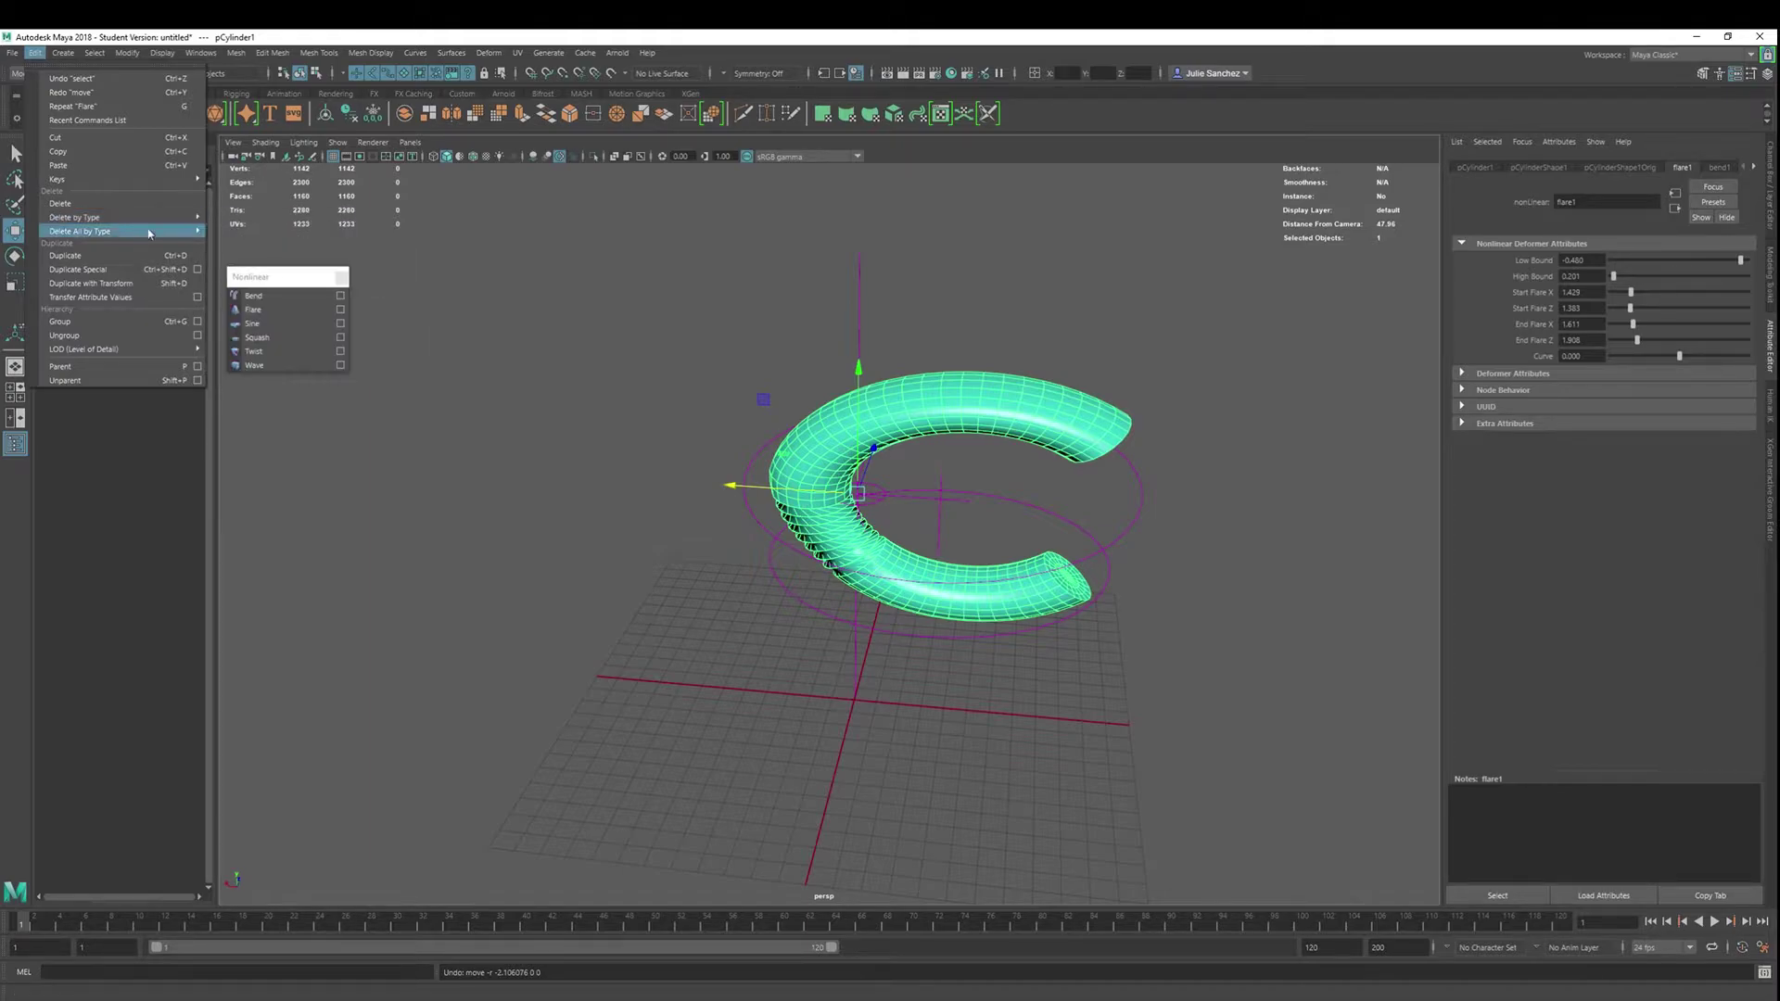
pyautogui.click(63, 53)
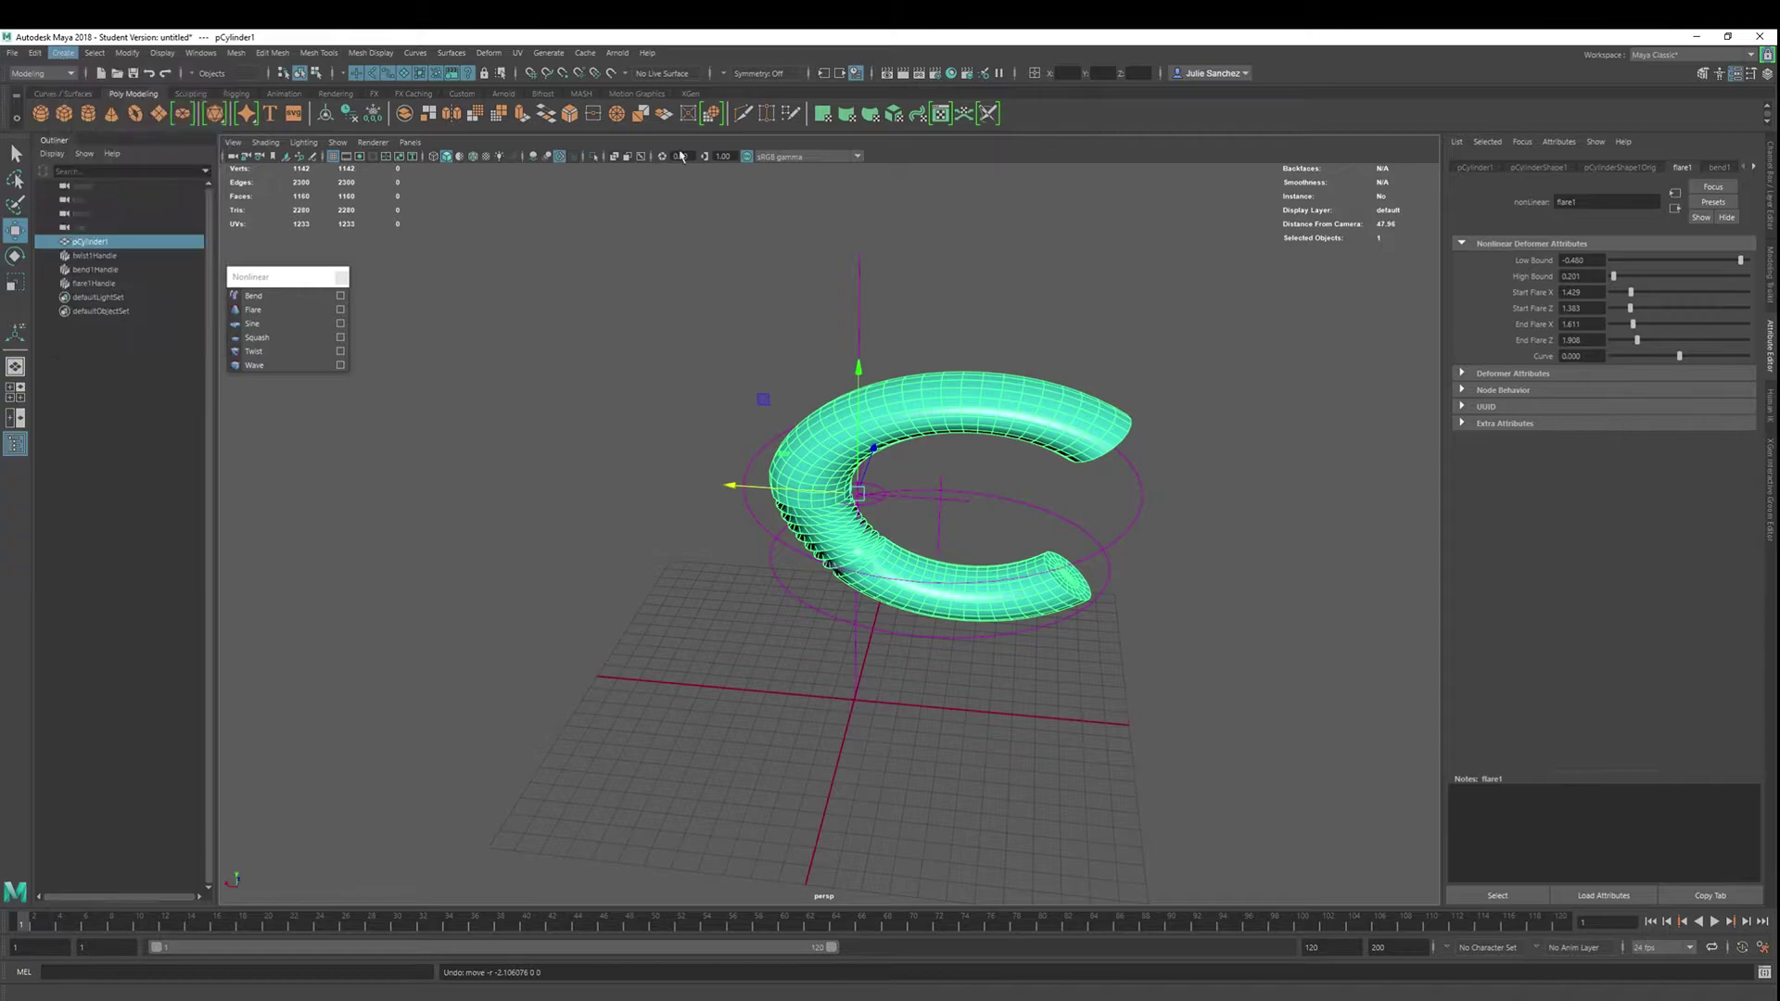
pyautogui.click(619, 454)
pyautogui.click(890, 437)
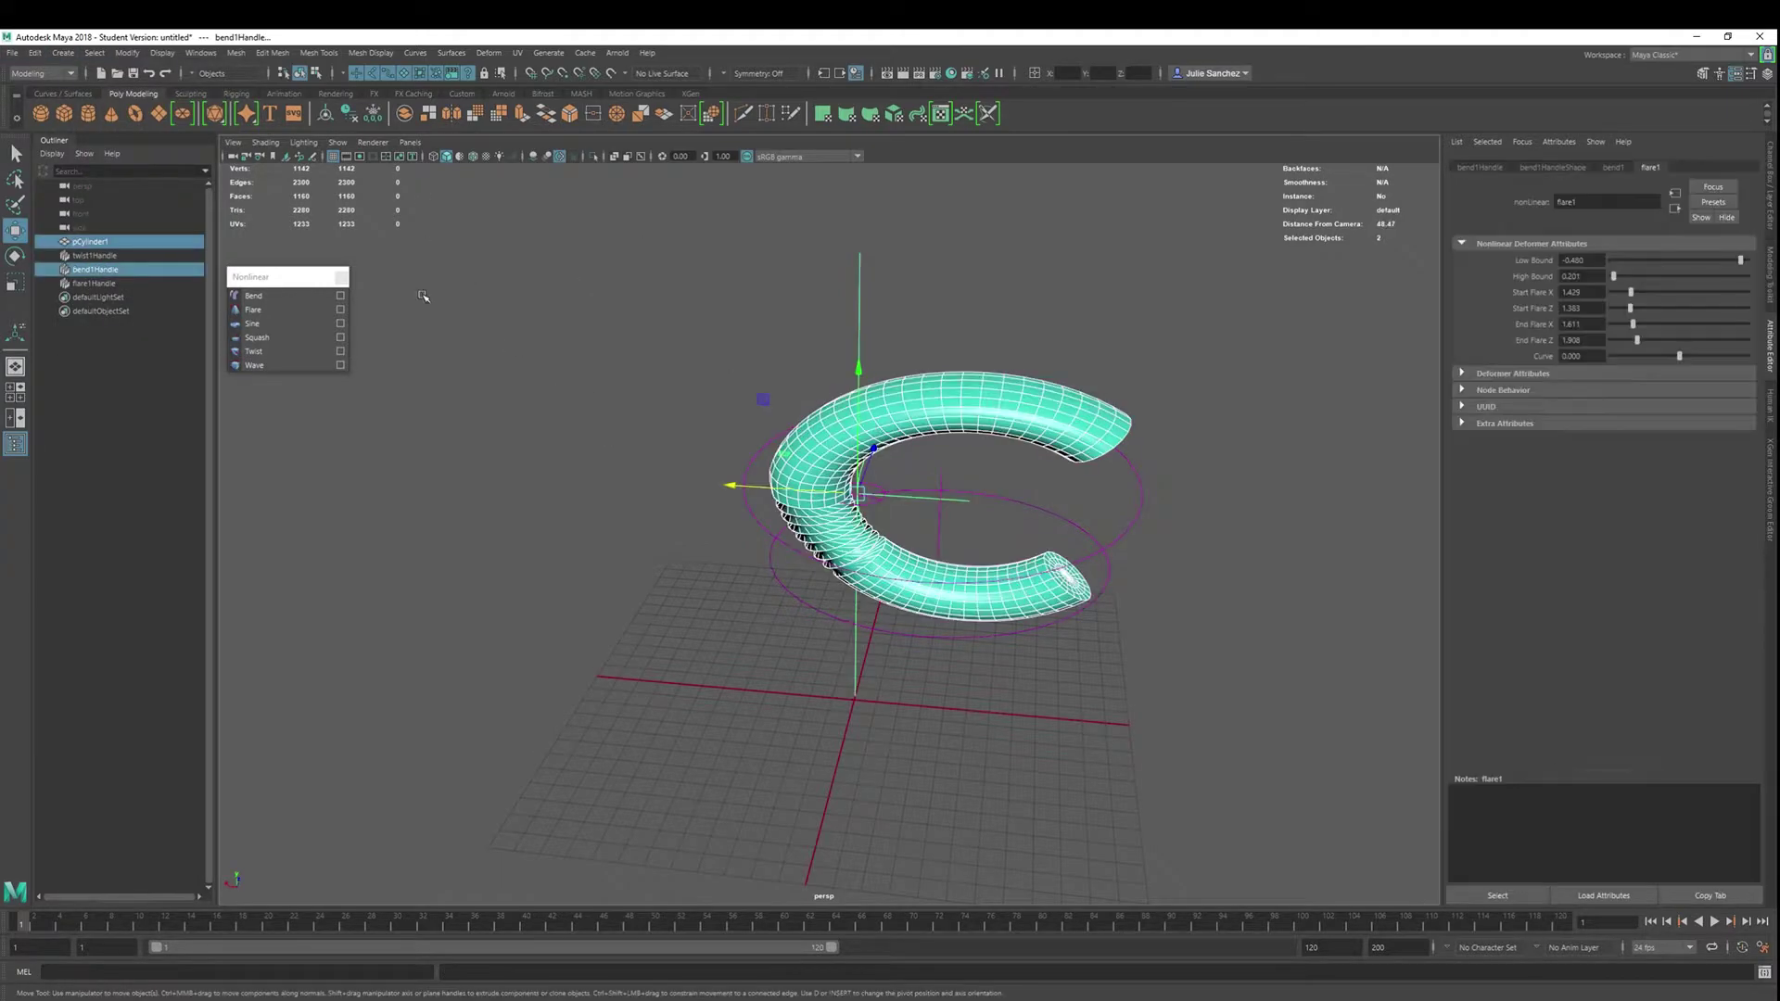
pyautogui.click(351, 117)
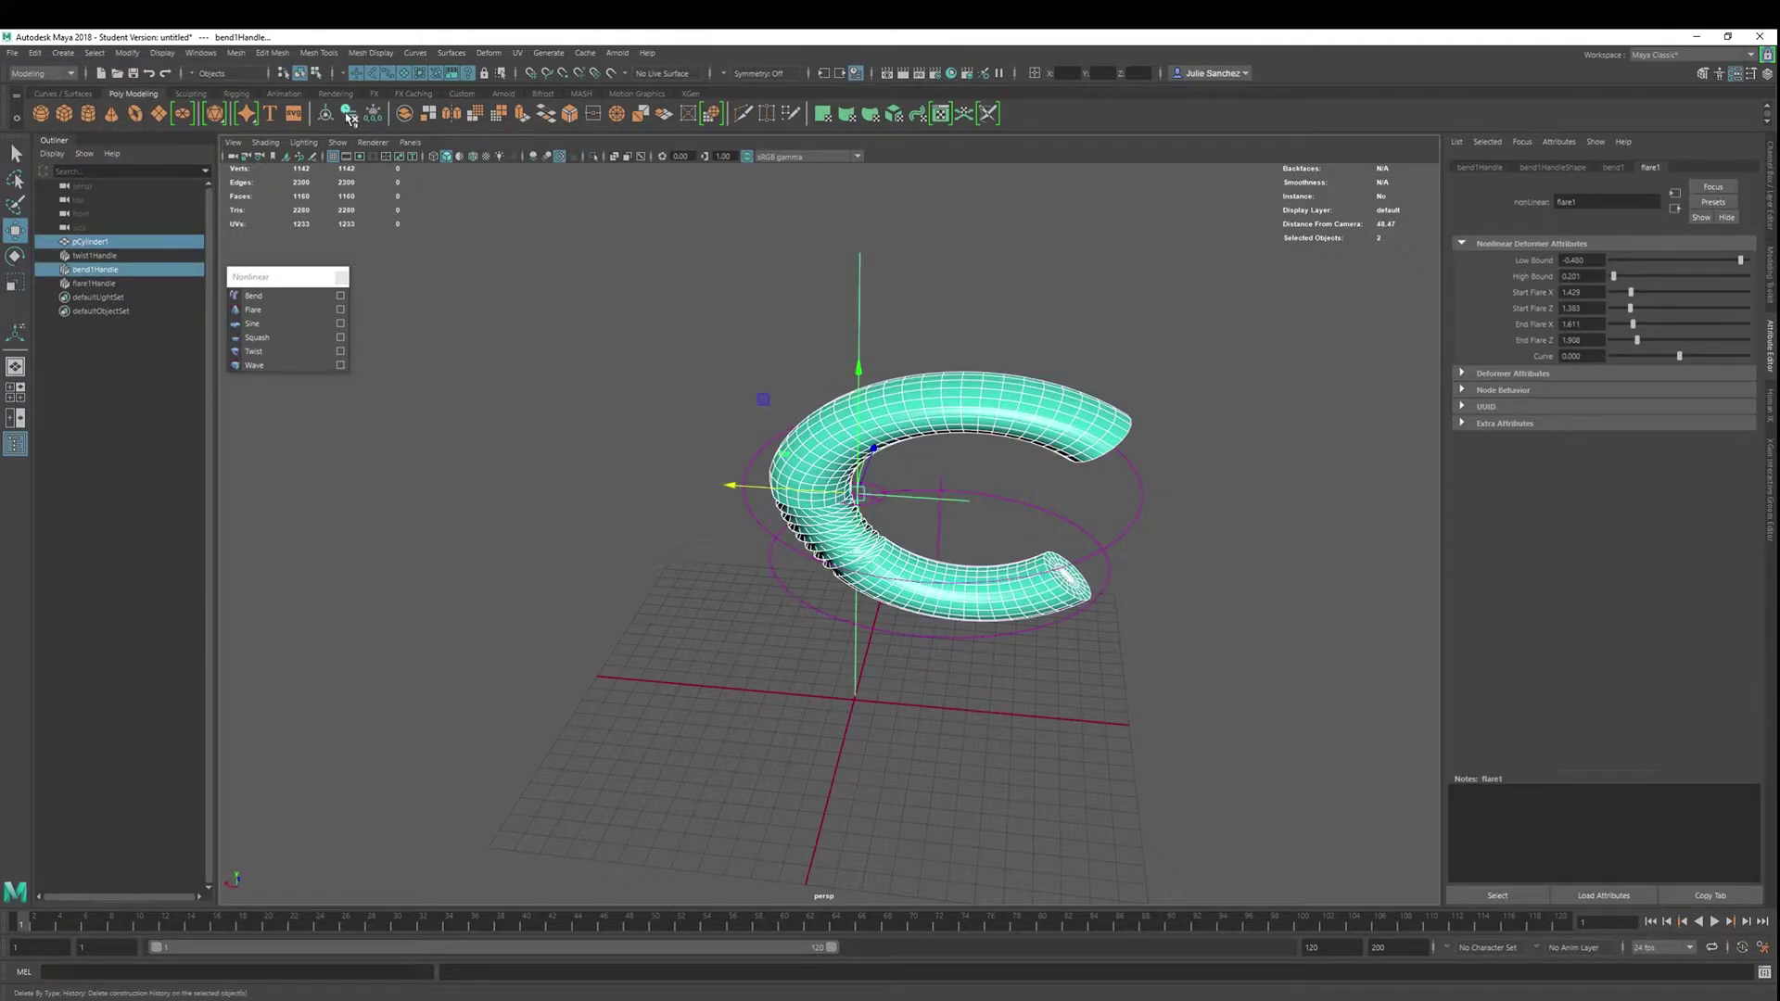
pyautogui.moveTo(733, 487); pyautogui.dragTo(663, 556)
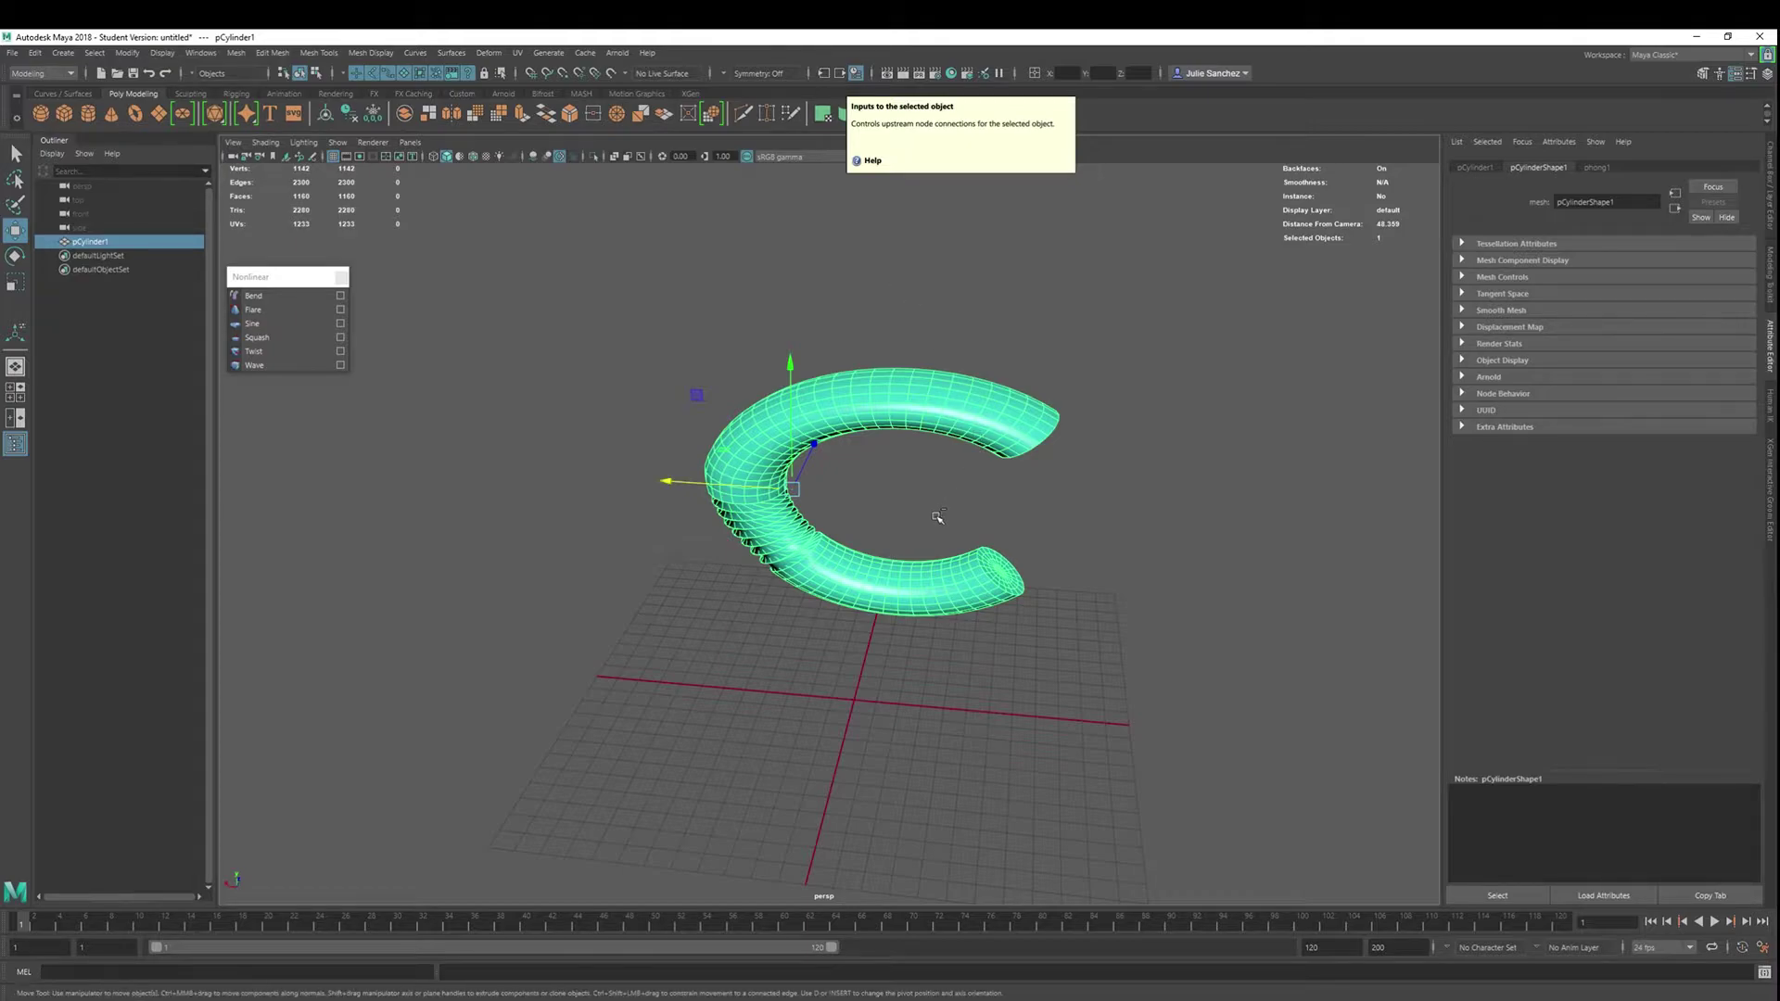
pyautogui.hotkey('ctrl', 'z')
pyautogui.hotkey('ctrl', 'z')
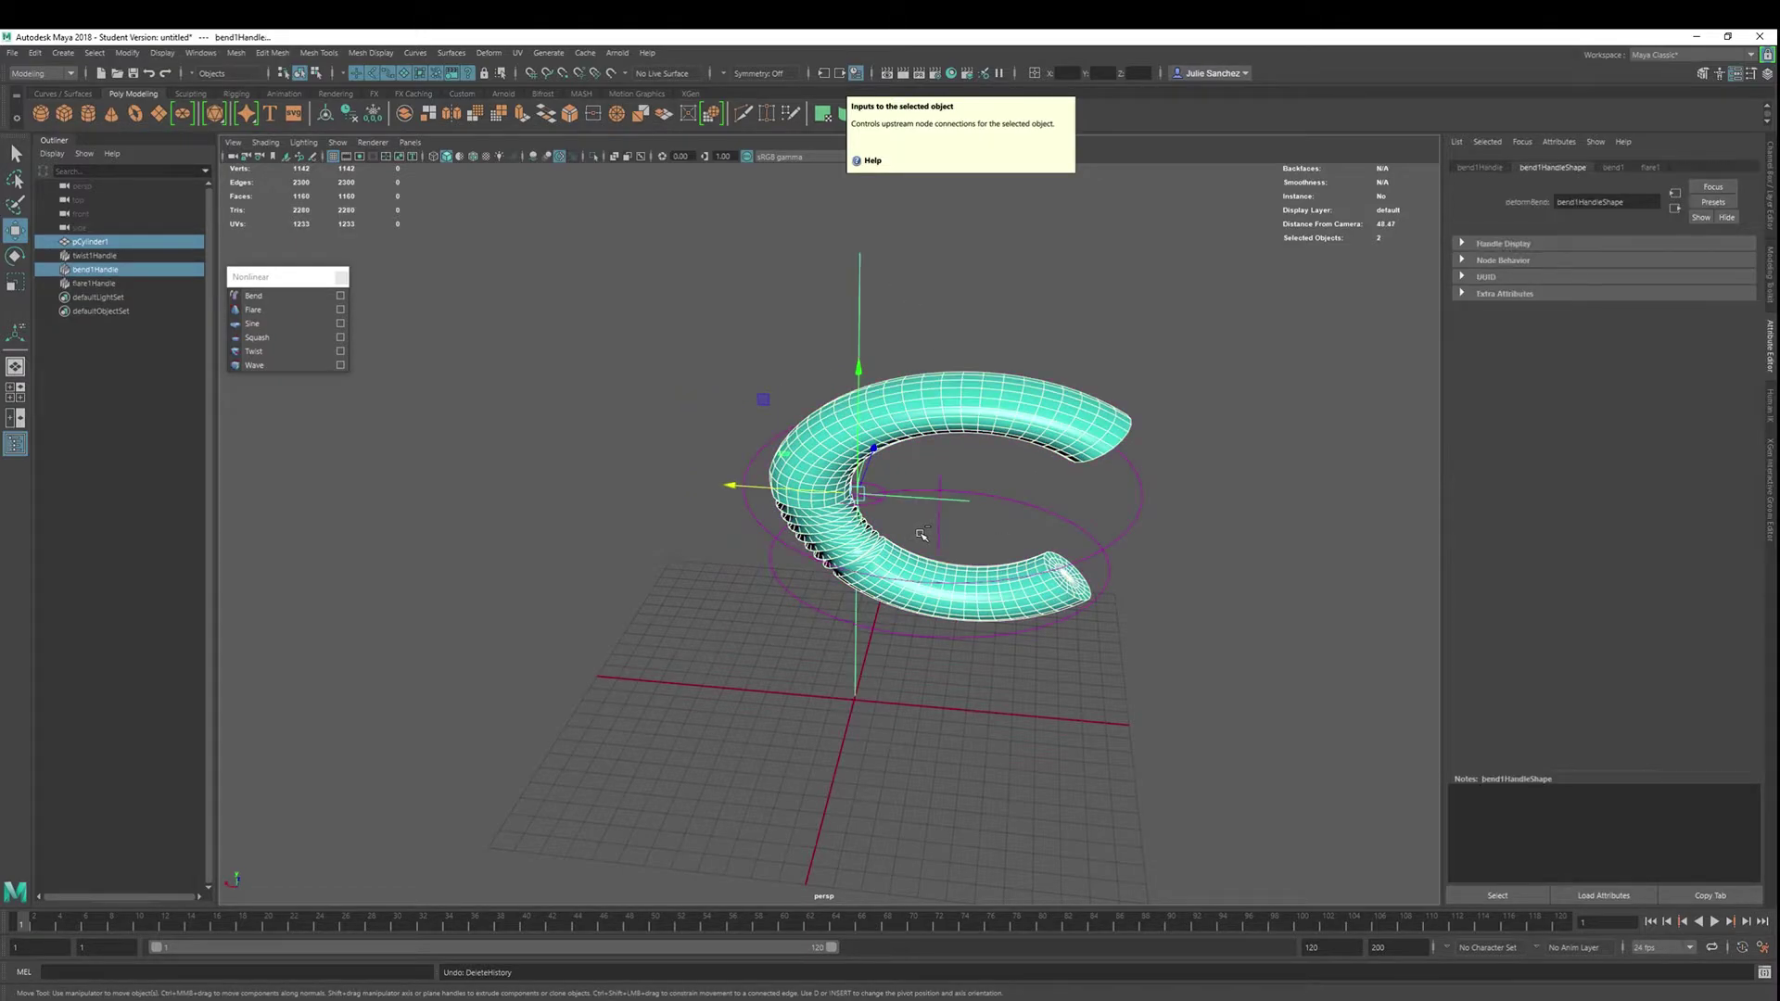
# Open the full list of input operations for the cylinder and place its window clear of the mesh
pyautogui.click(926, 419)
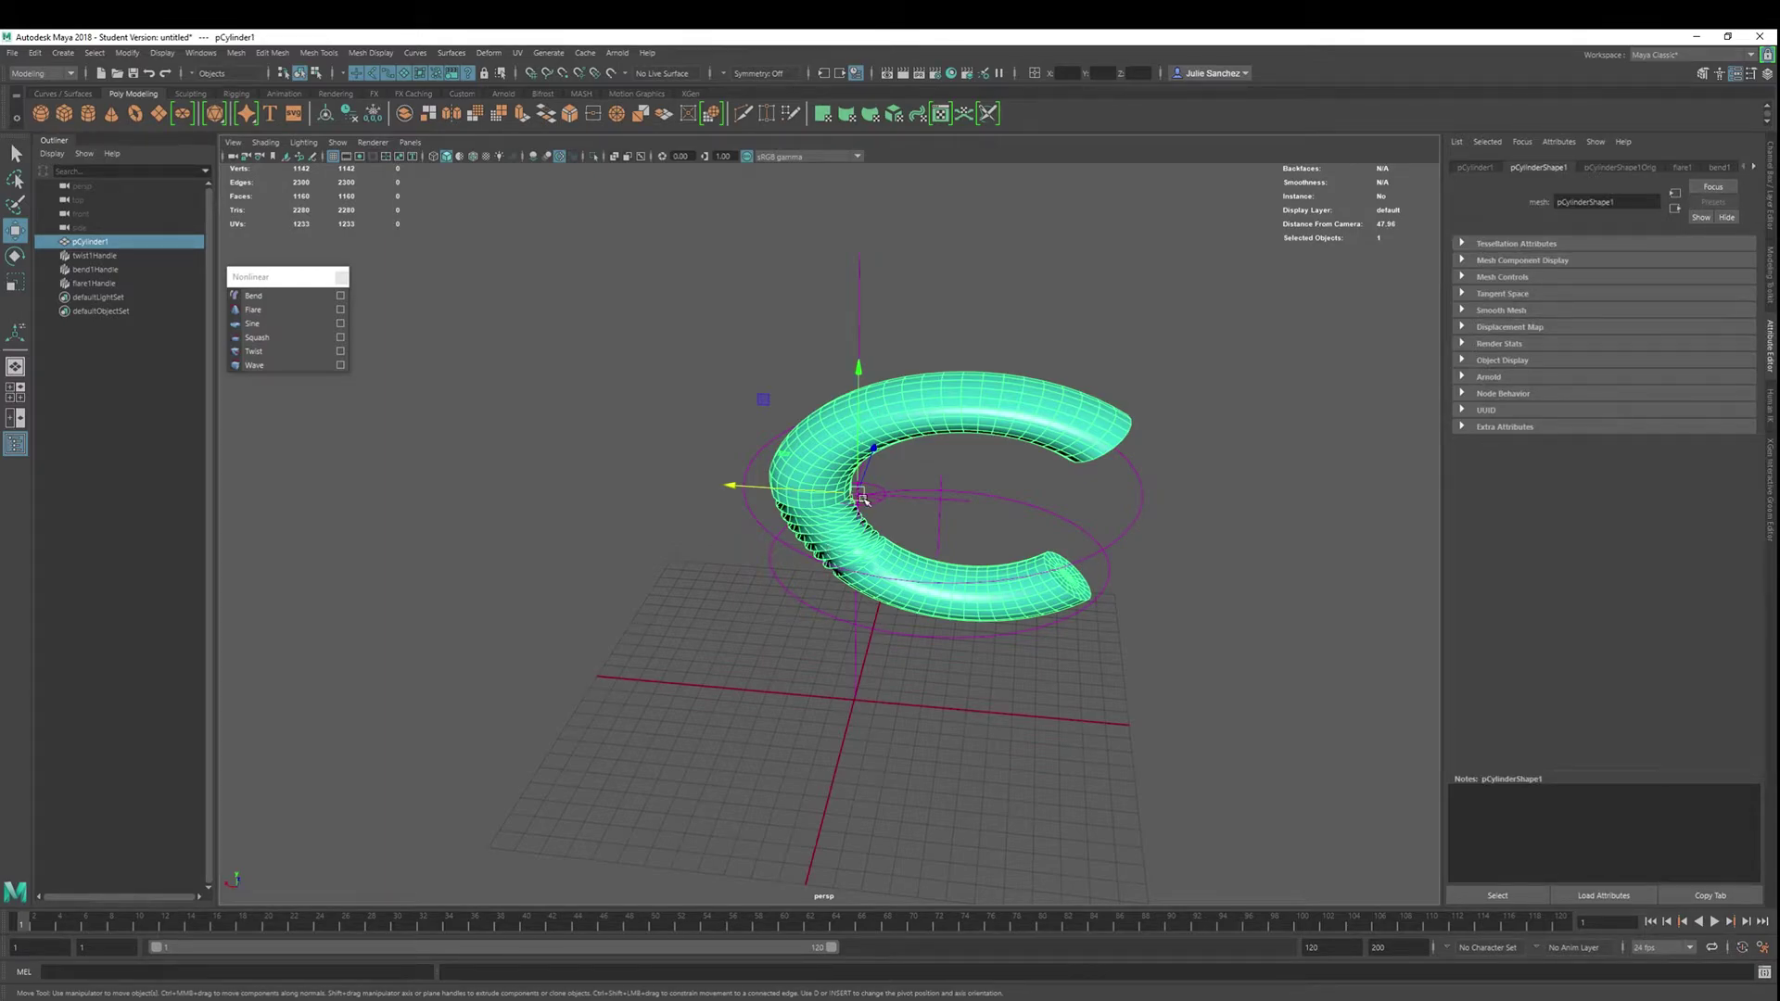
pyautogui.click(823, 73)
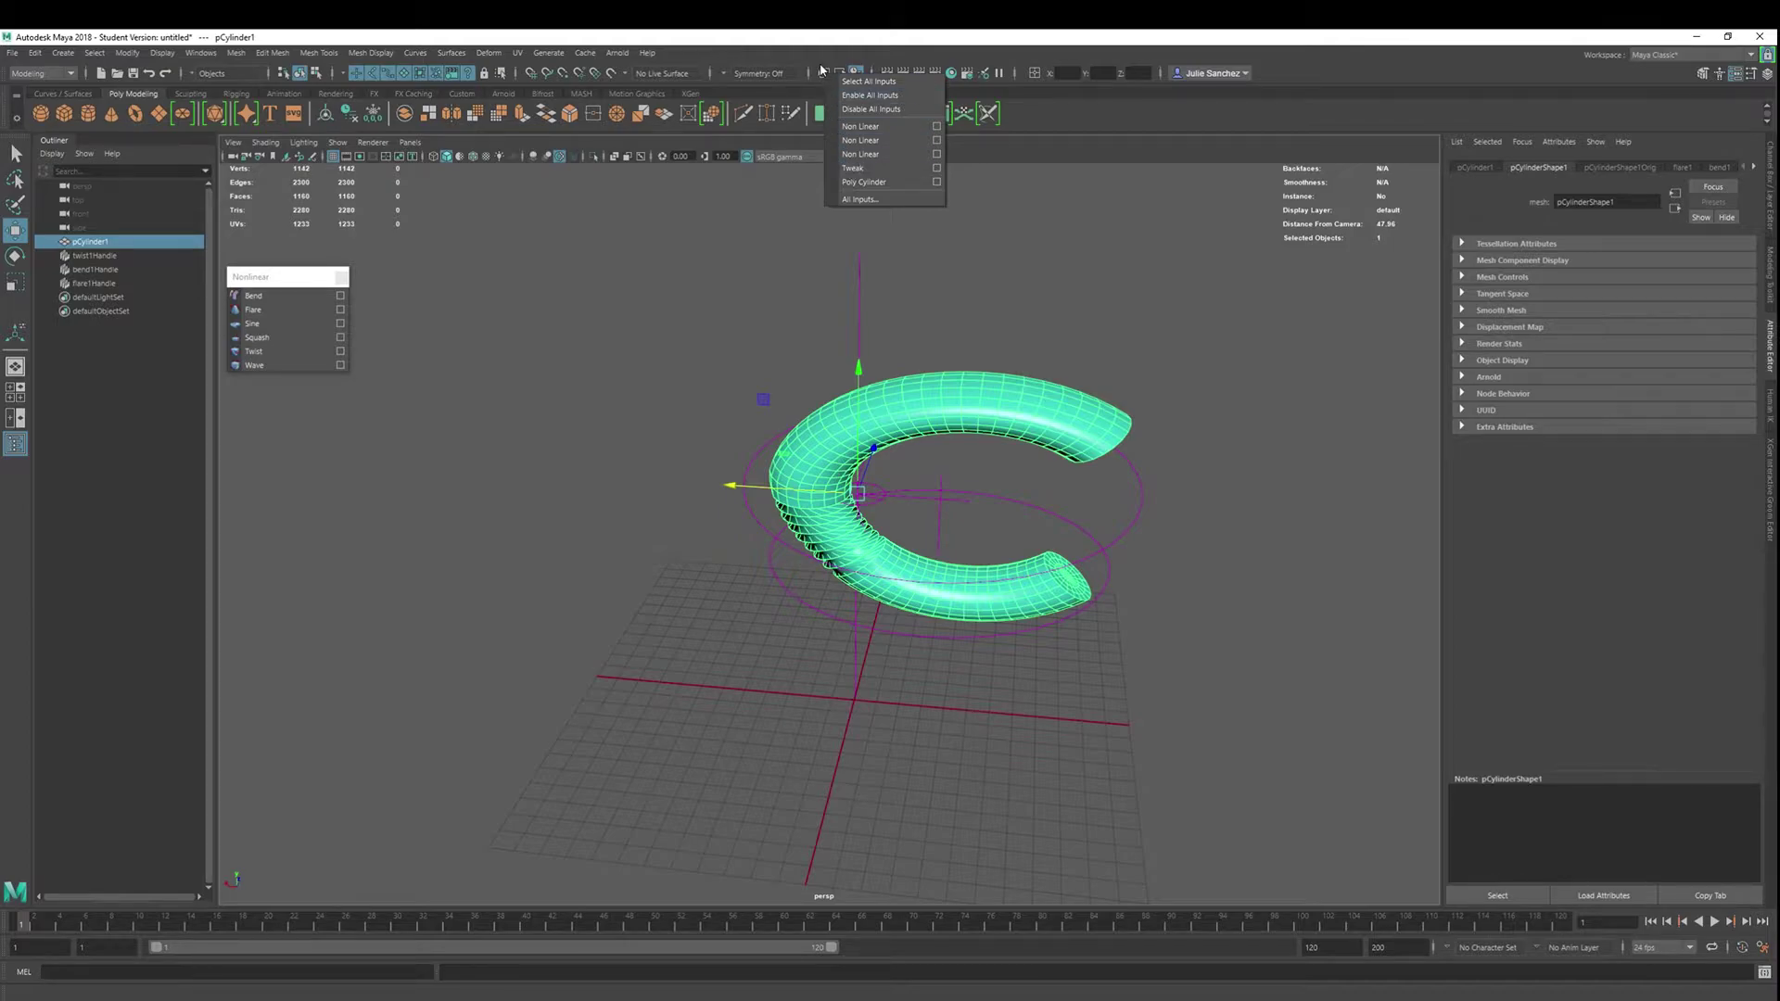
pyautogui.click(823, 74)
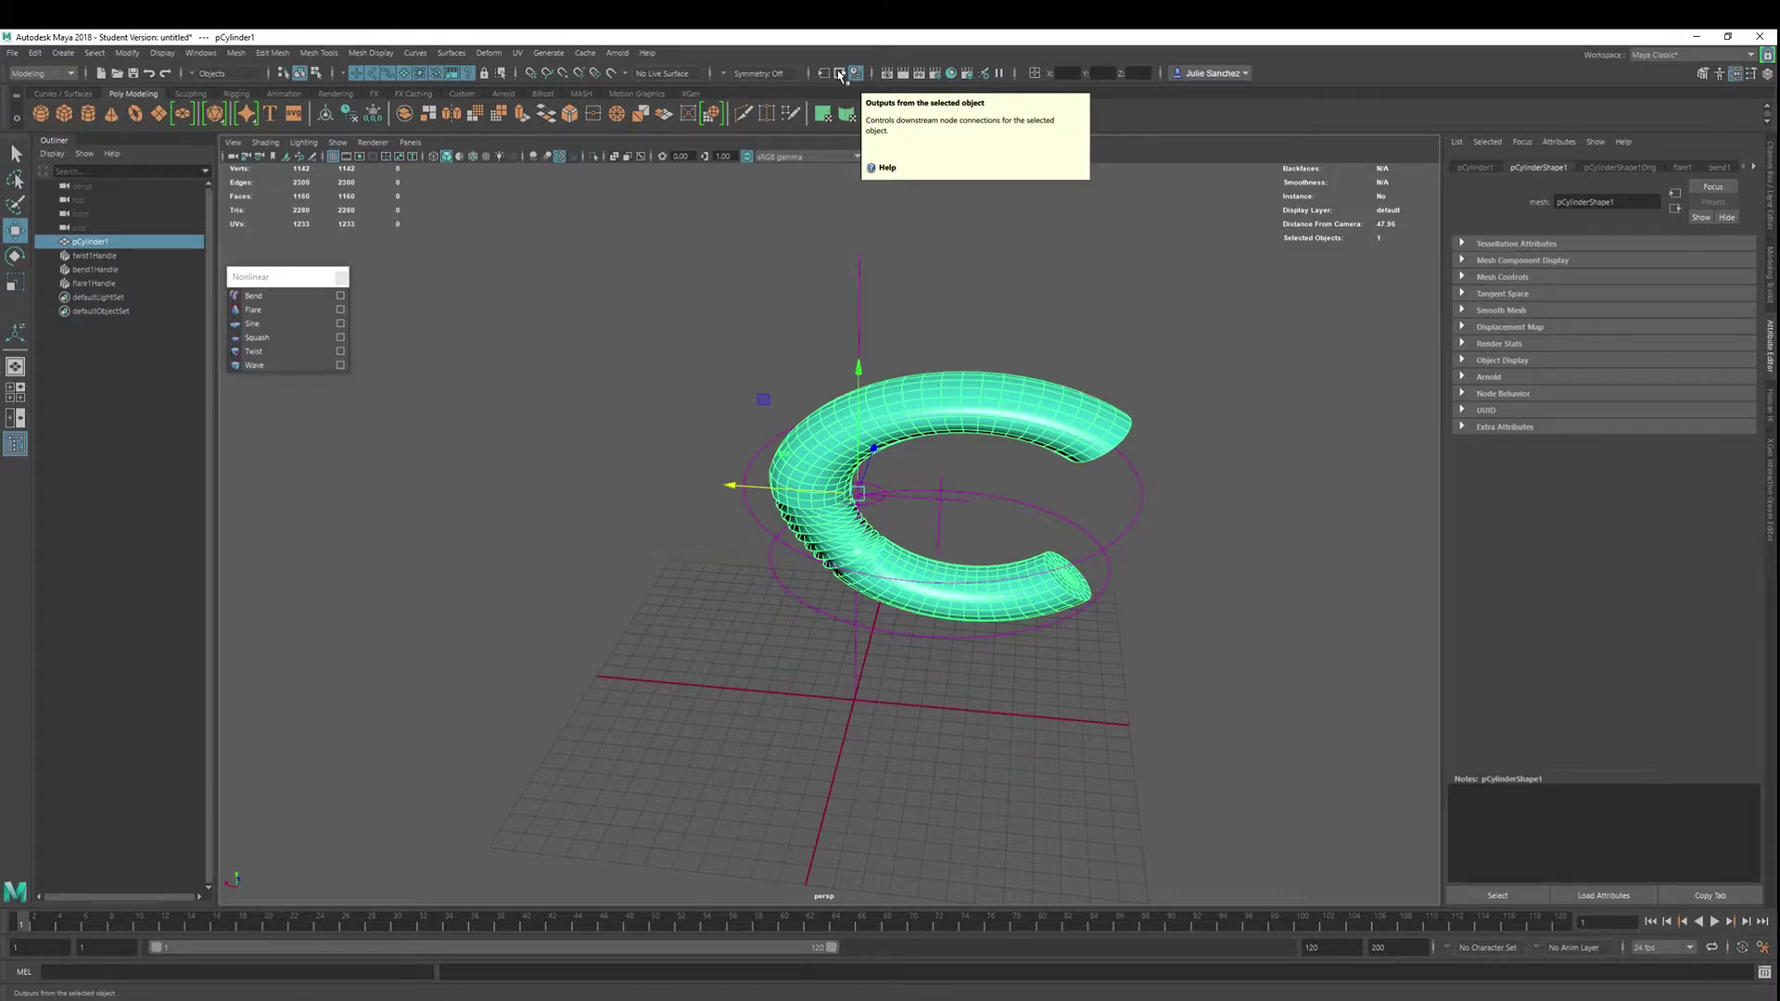
pyautogui.click(821, 75)
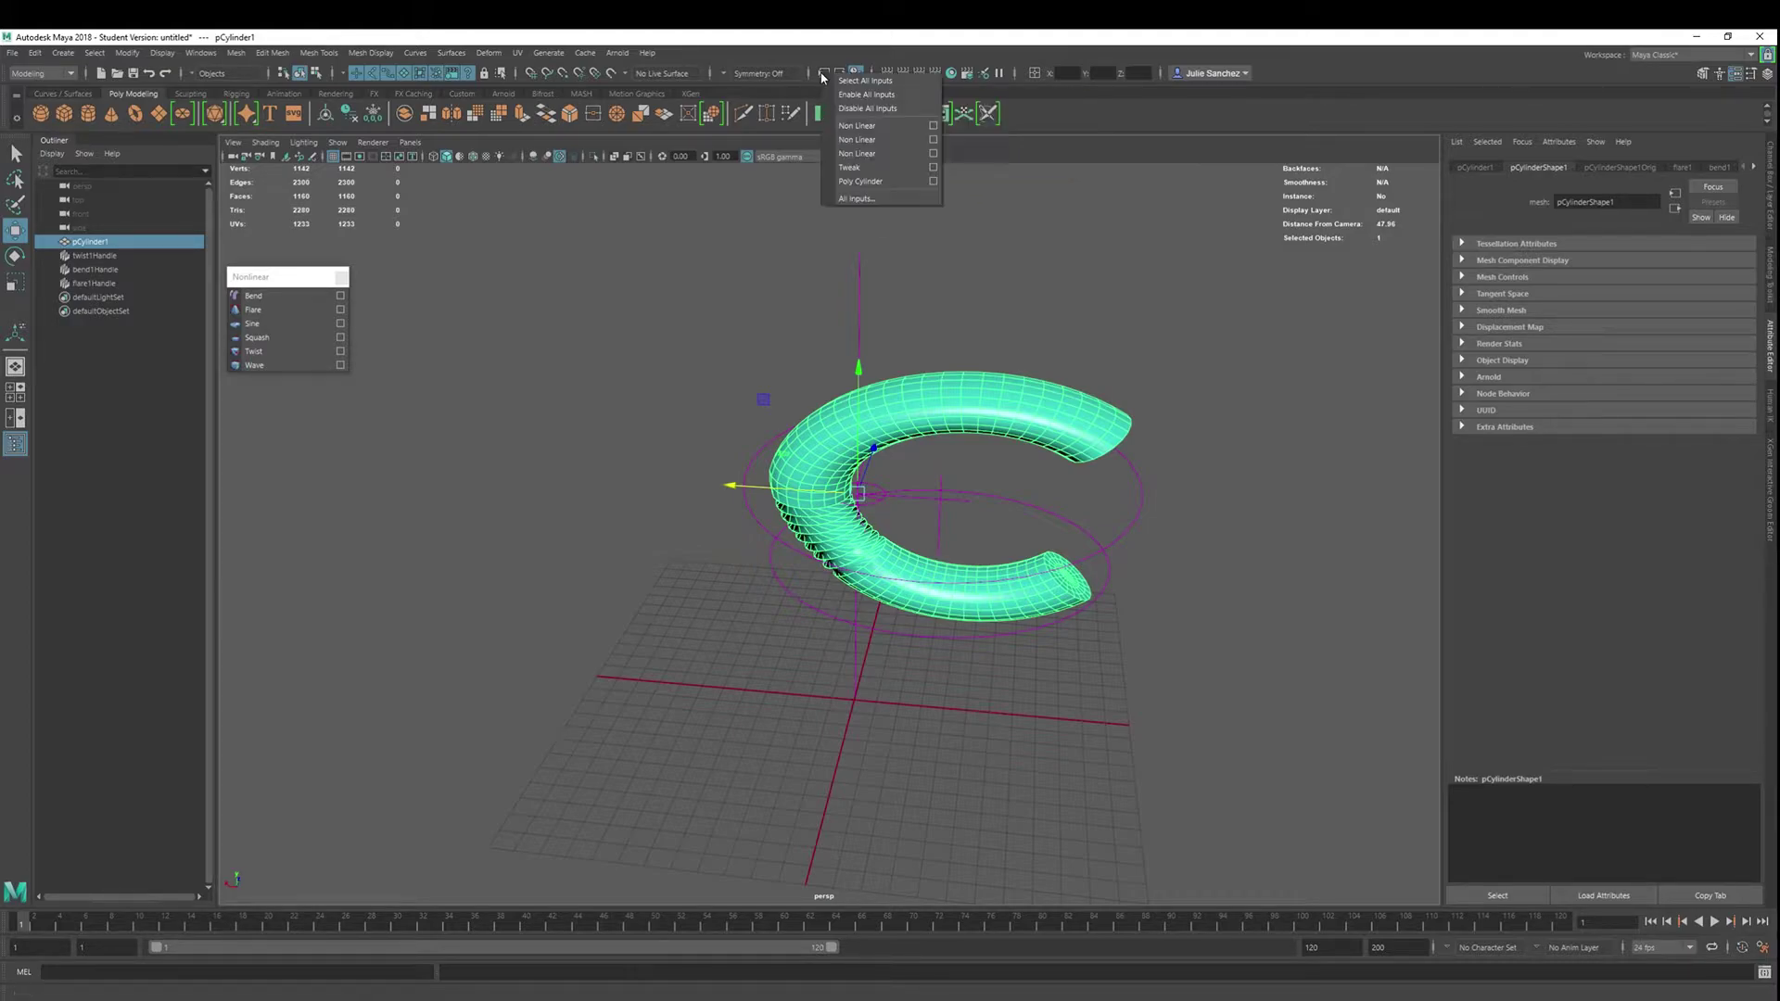
pyautogui.click(846, 201)
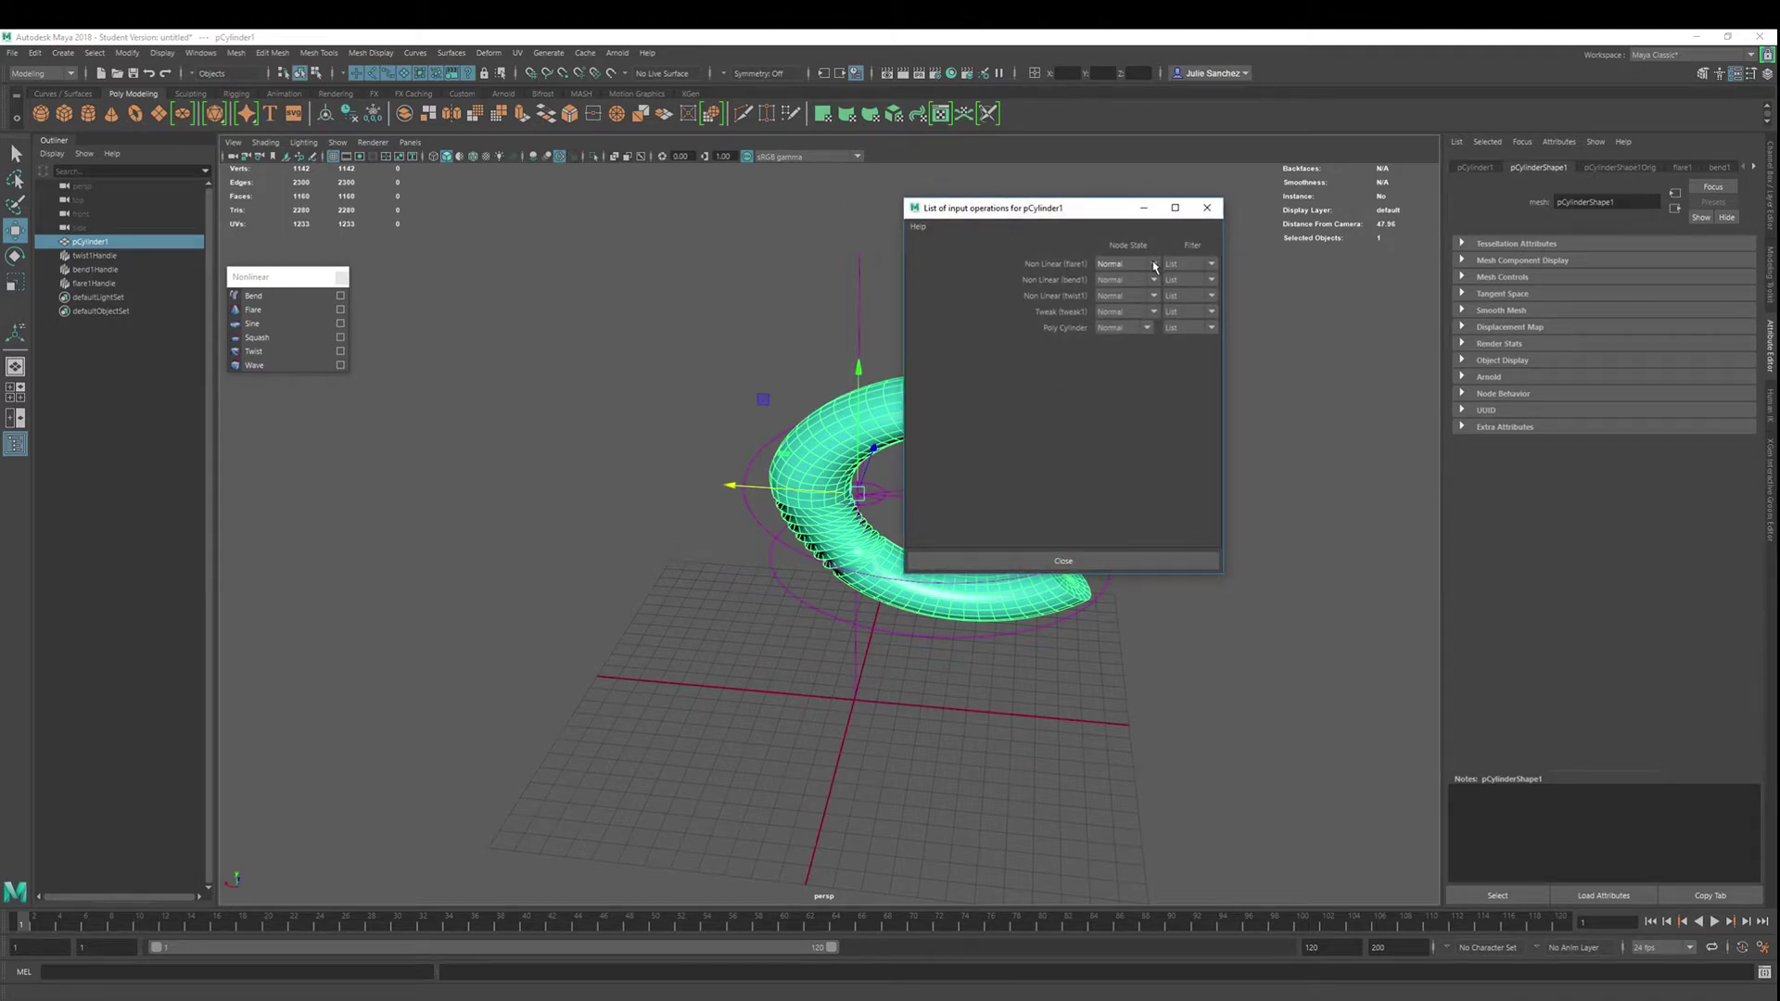
pyautogui.moveTo(1040, 212); pyautogui.dragTo(1286, 197)
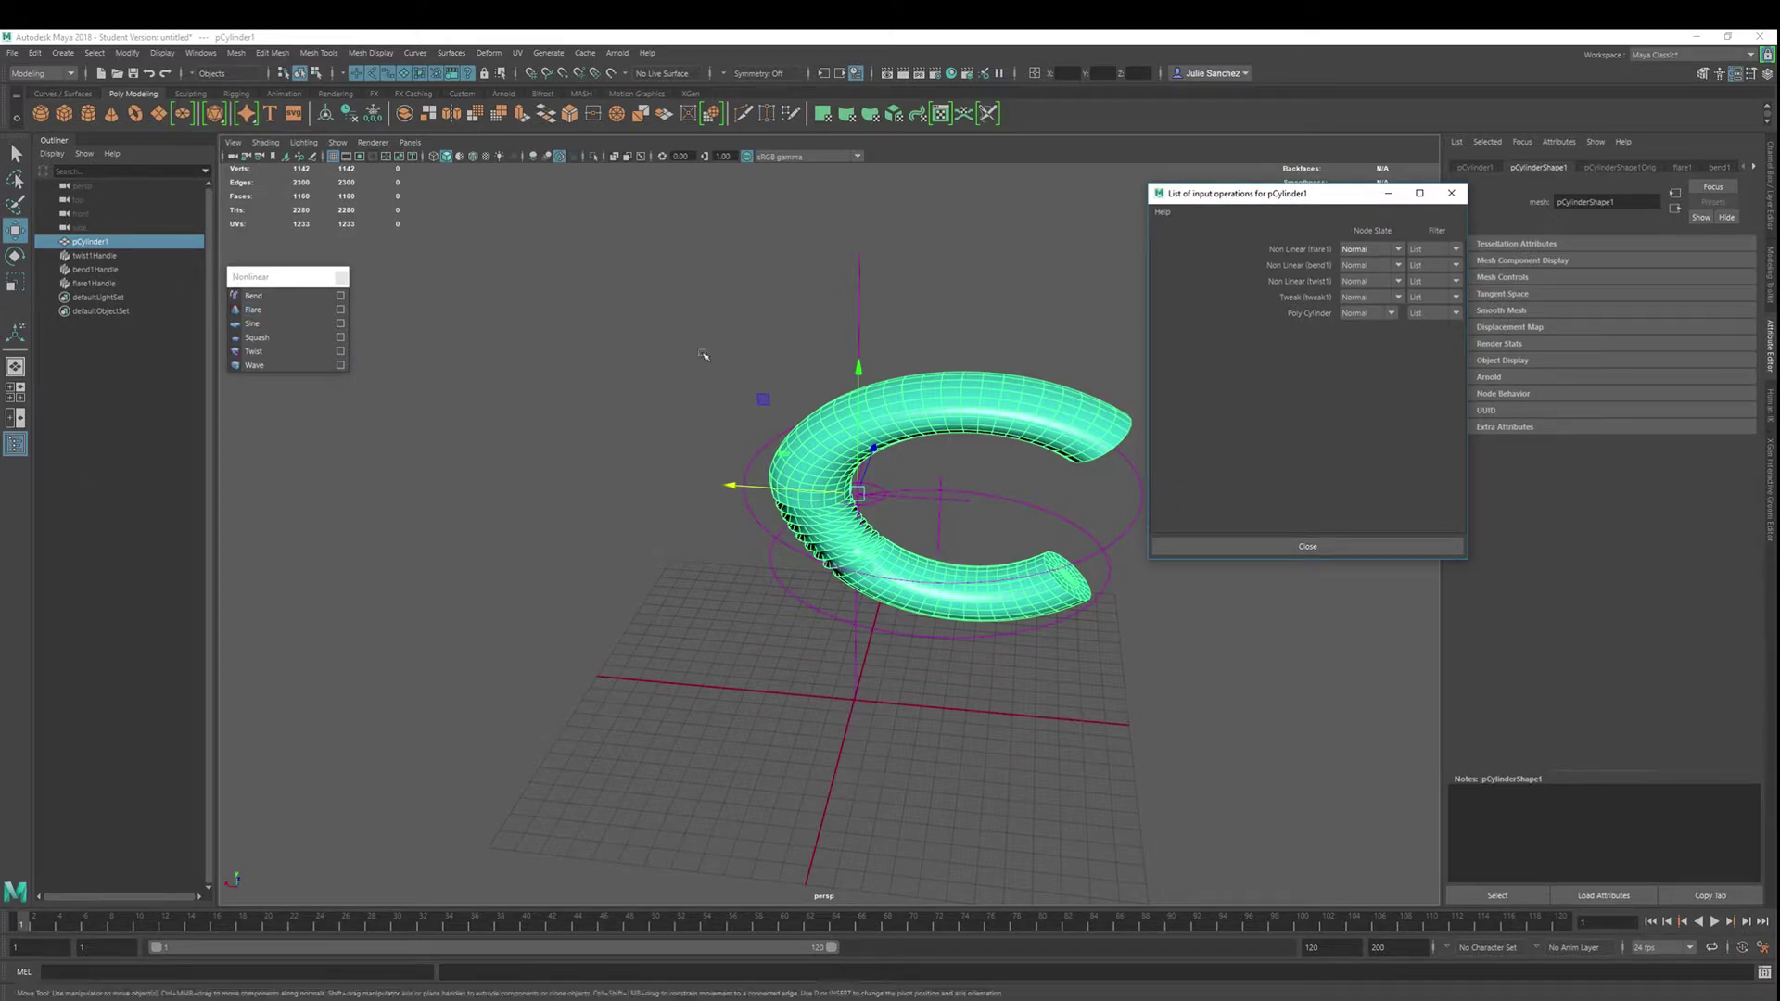
# Try setting the bend input's node state to Has No Effect, and return it to Normal
pyautogui.click(1390, 265)
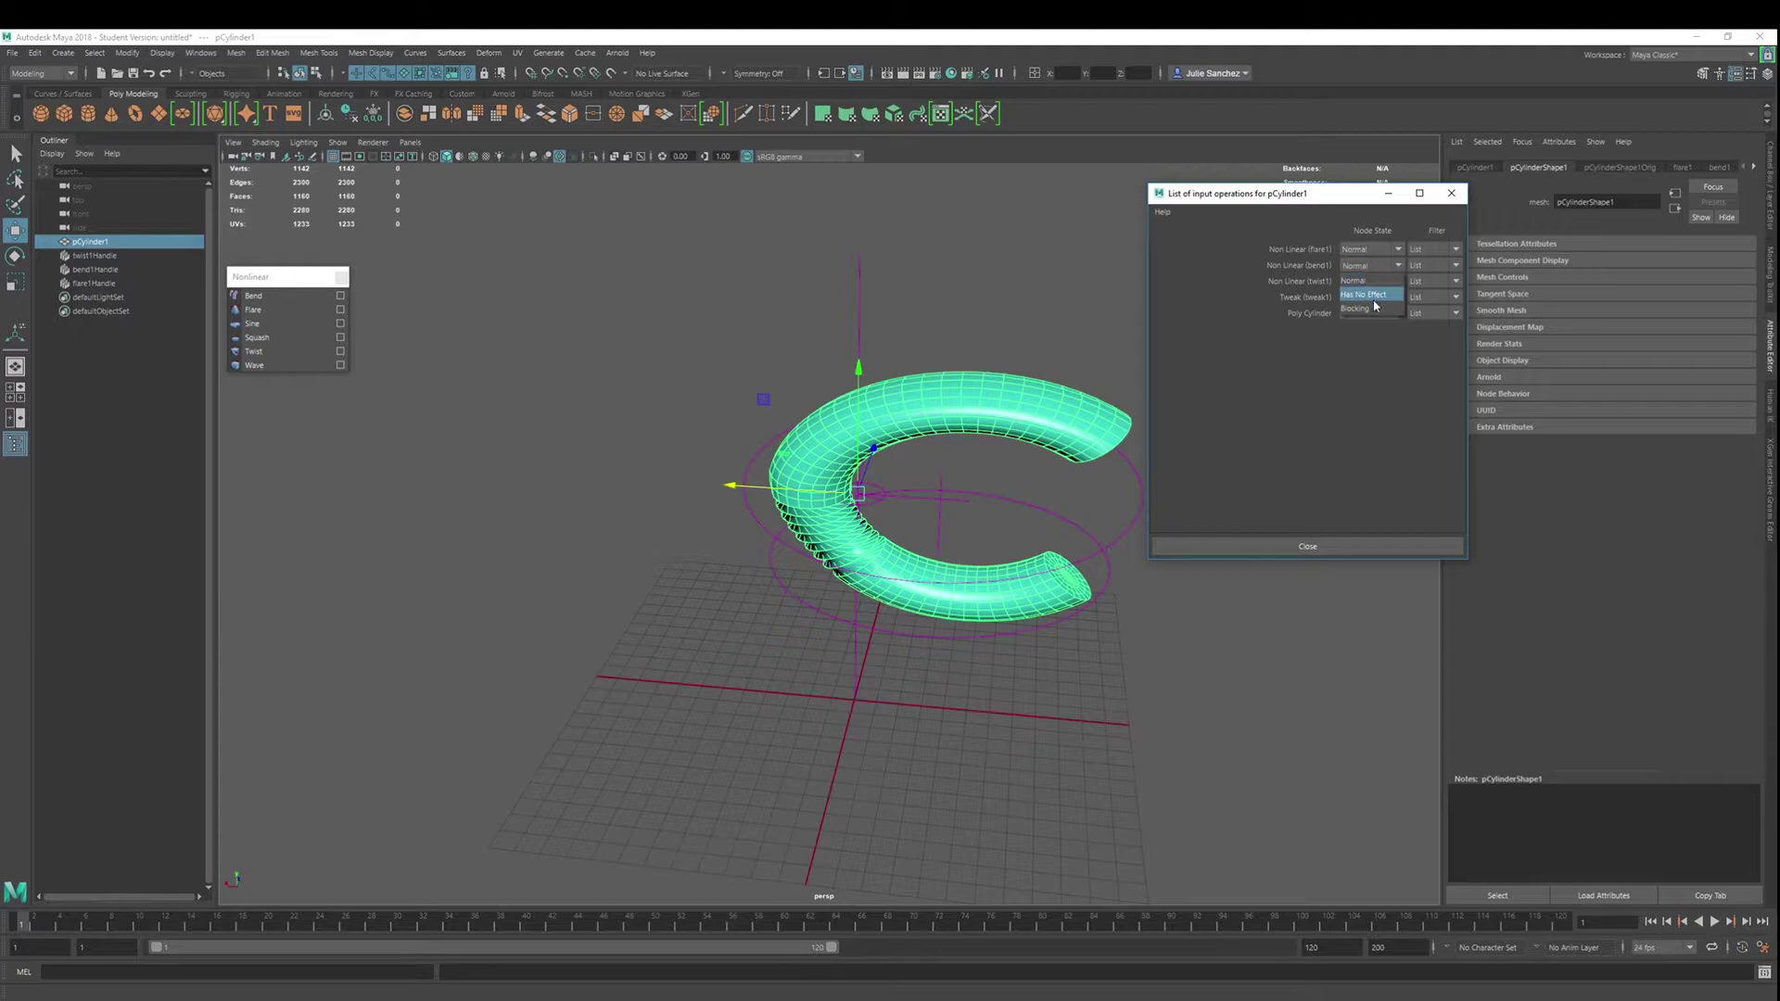
pyautogui.click(1372, 297)
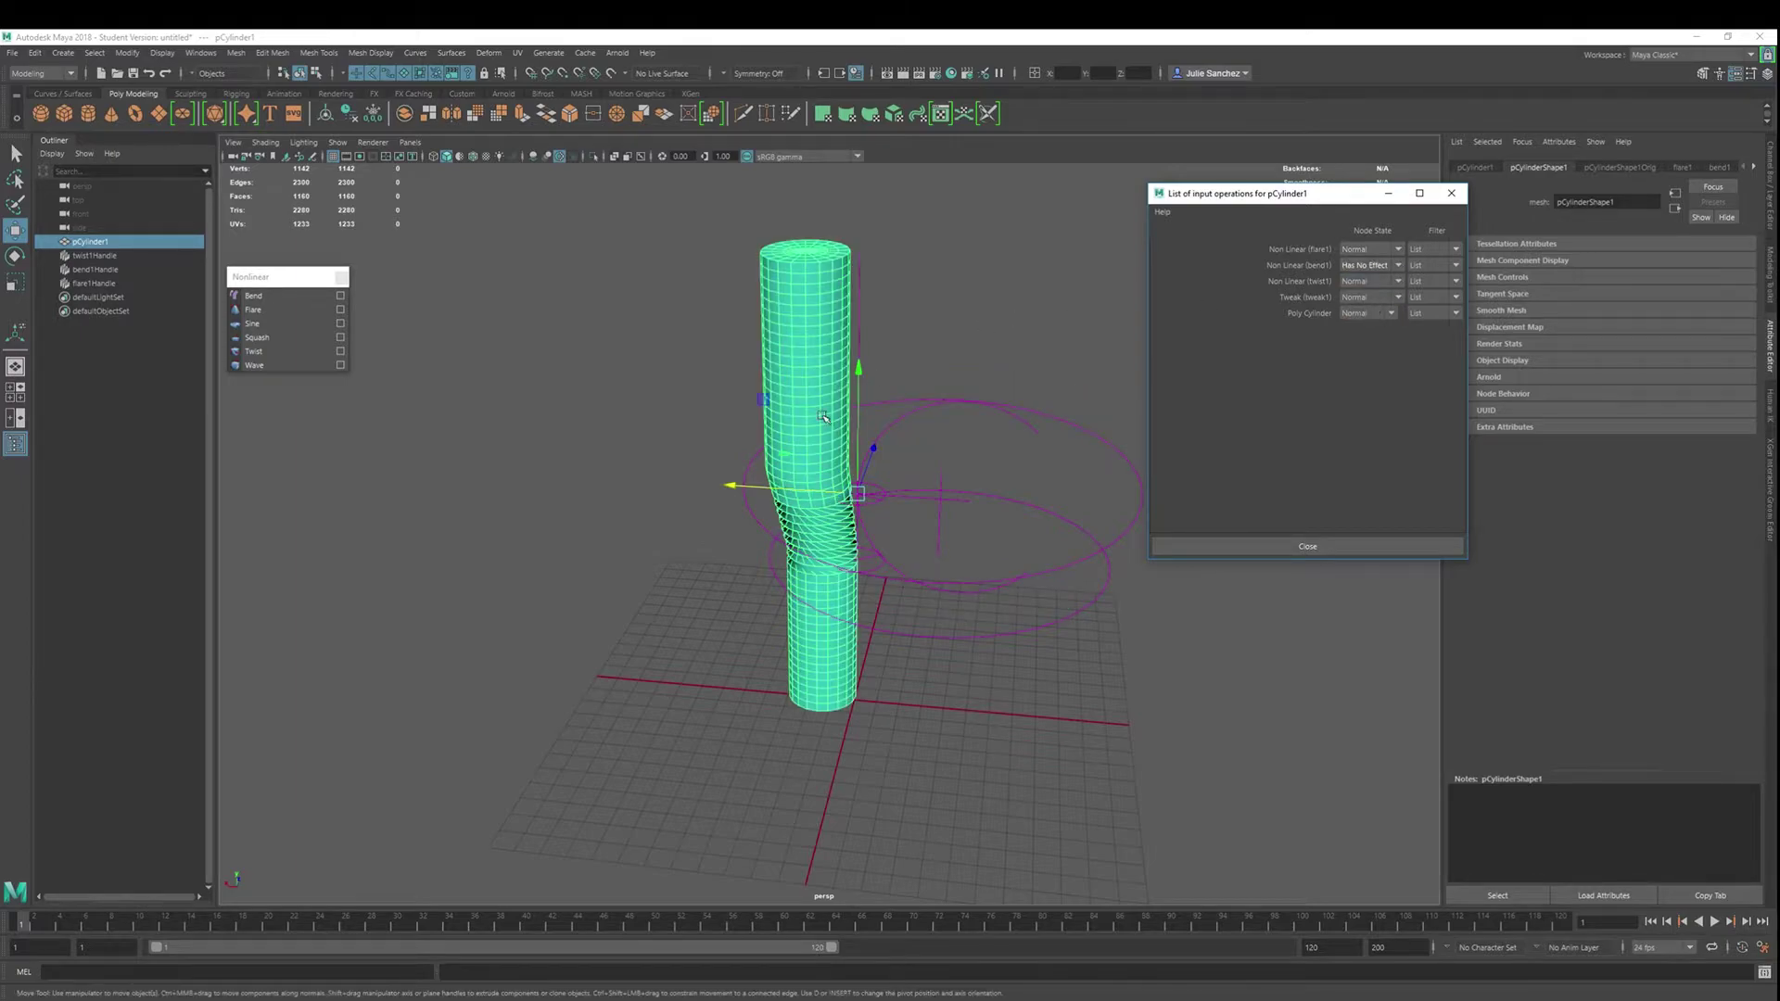
pyautogui.click(1370, 281)
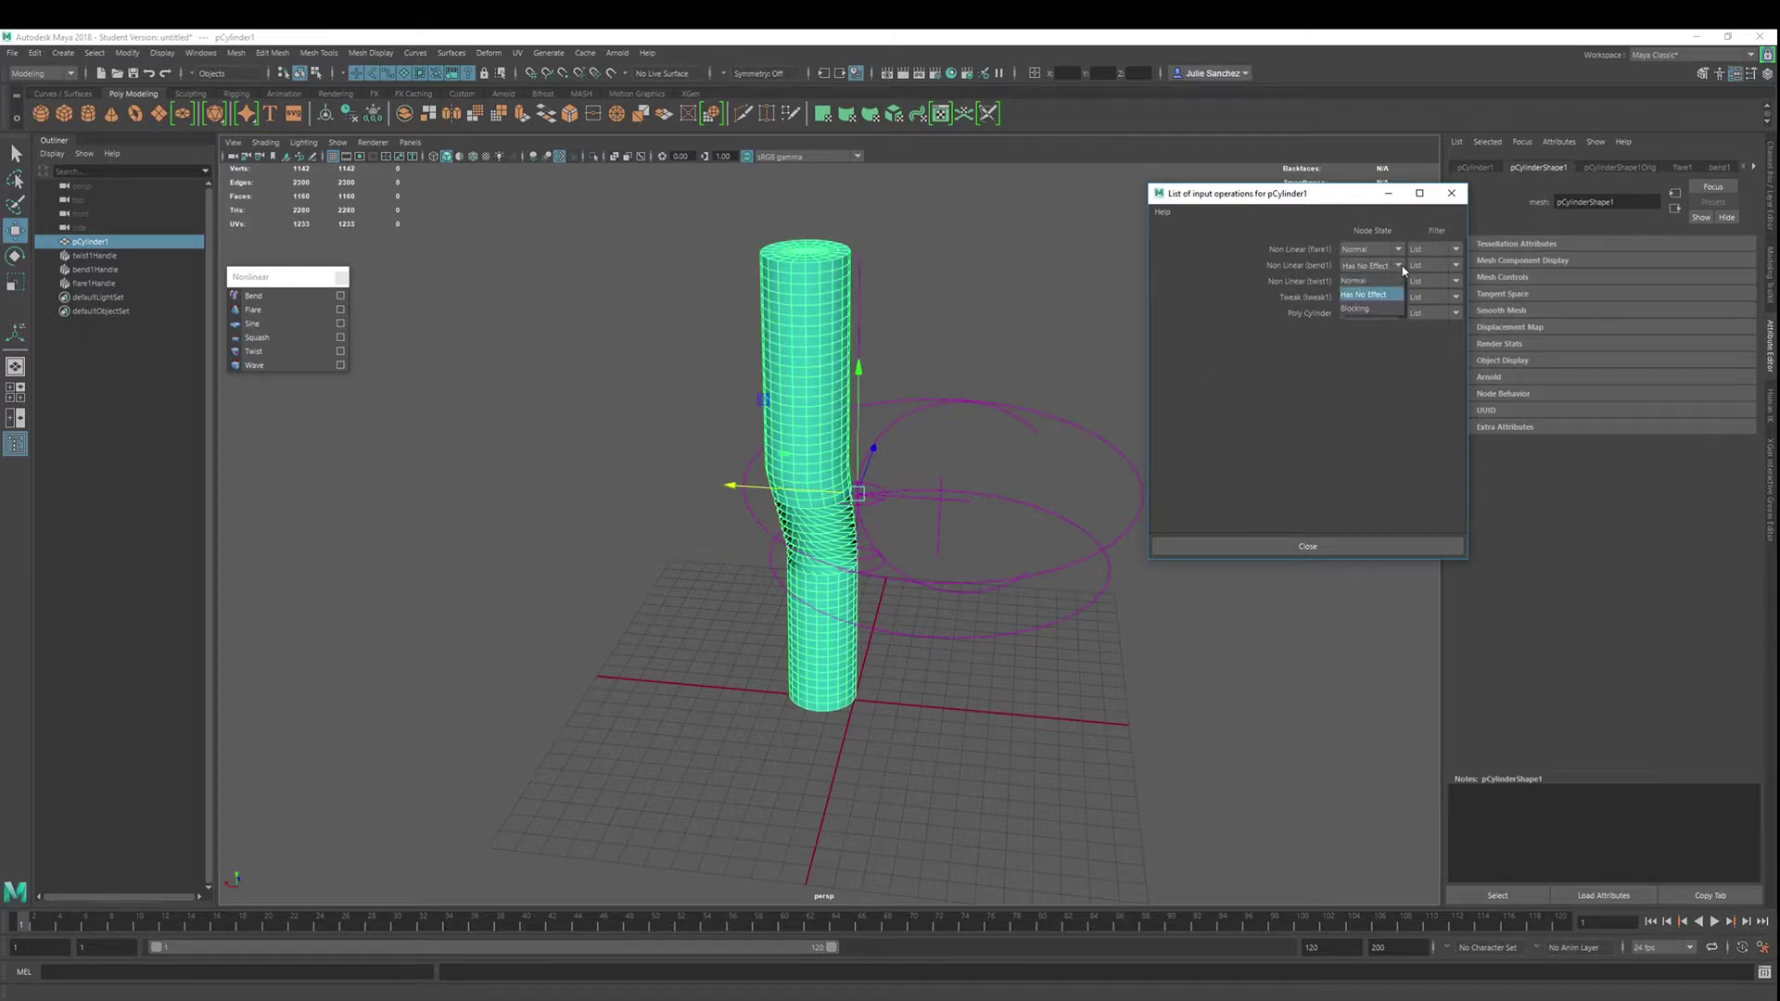
pyautogui.click(1367, 291)
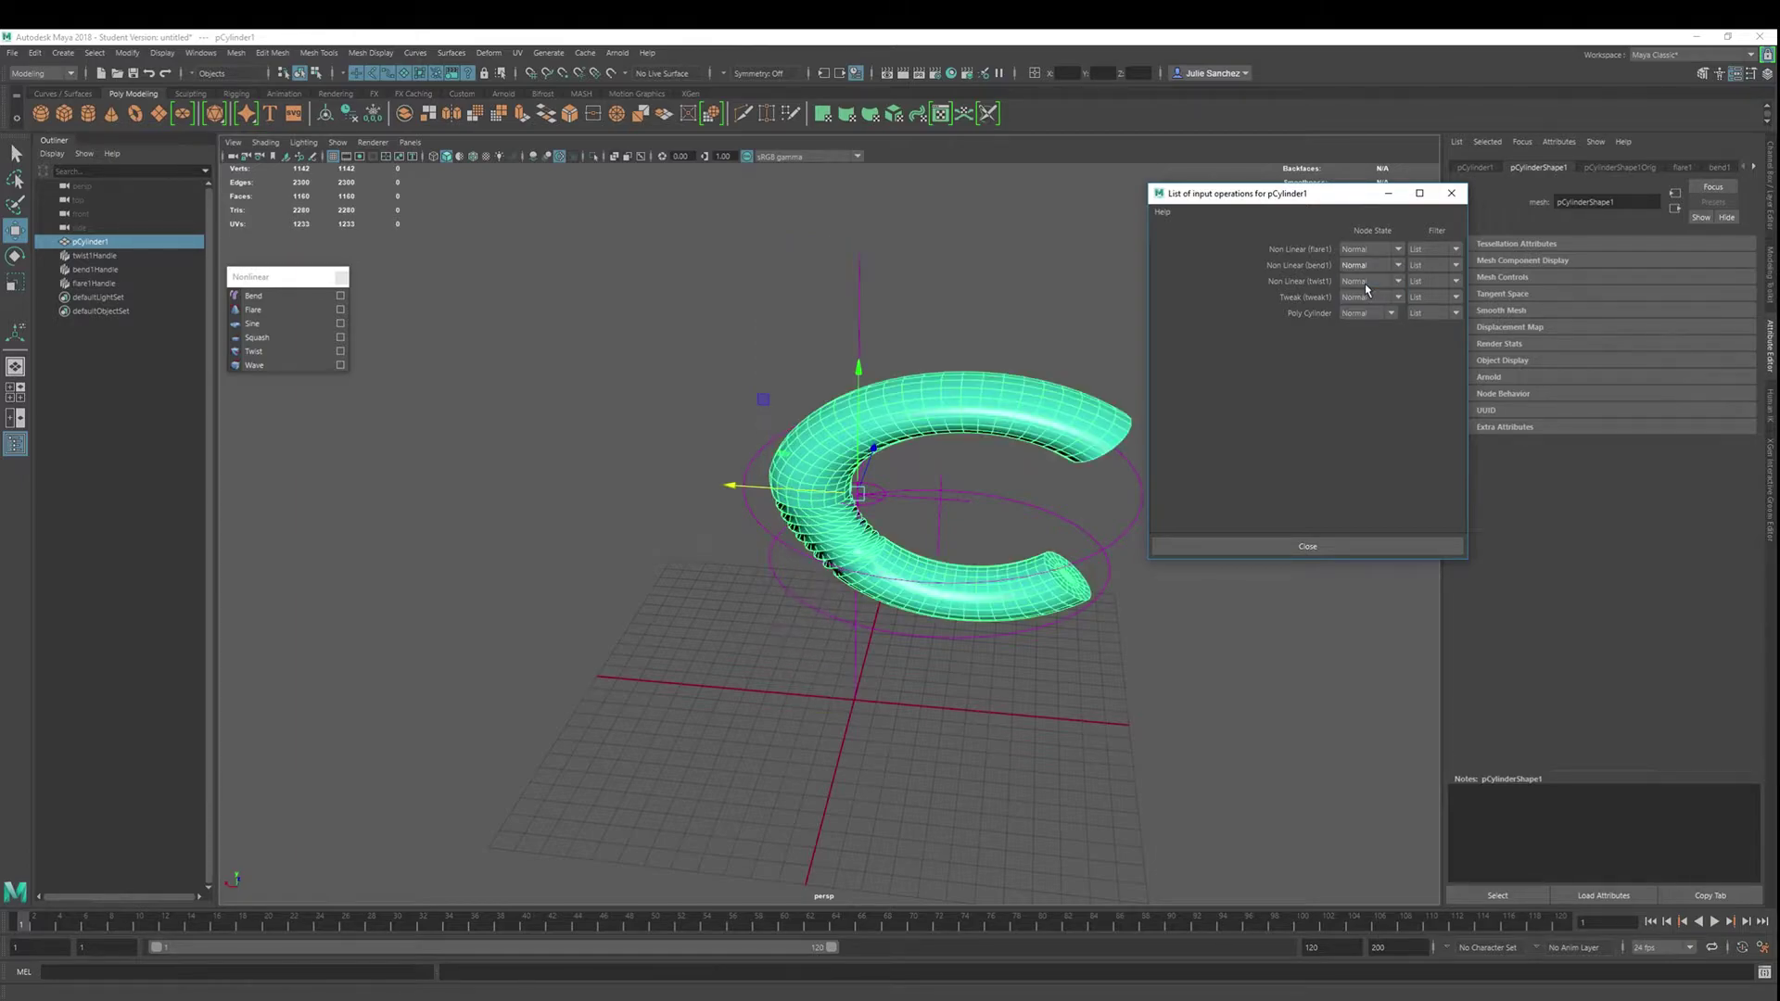
# Compare the order of the twist, bend and flare handles in the scene with the cylinder's list of inputs
pyautogui.keyDown('alt'); pyautogui.moveTo(699, 499); pyautogui.dragTo(622, 495); pyautogui.keyUp('alt')
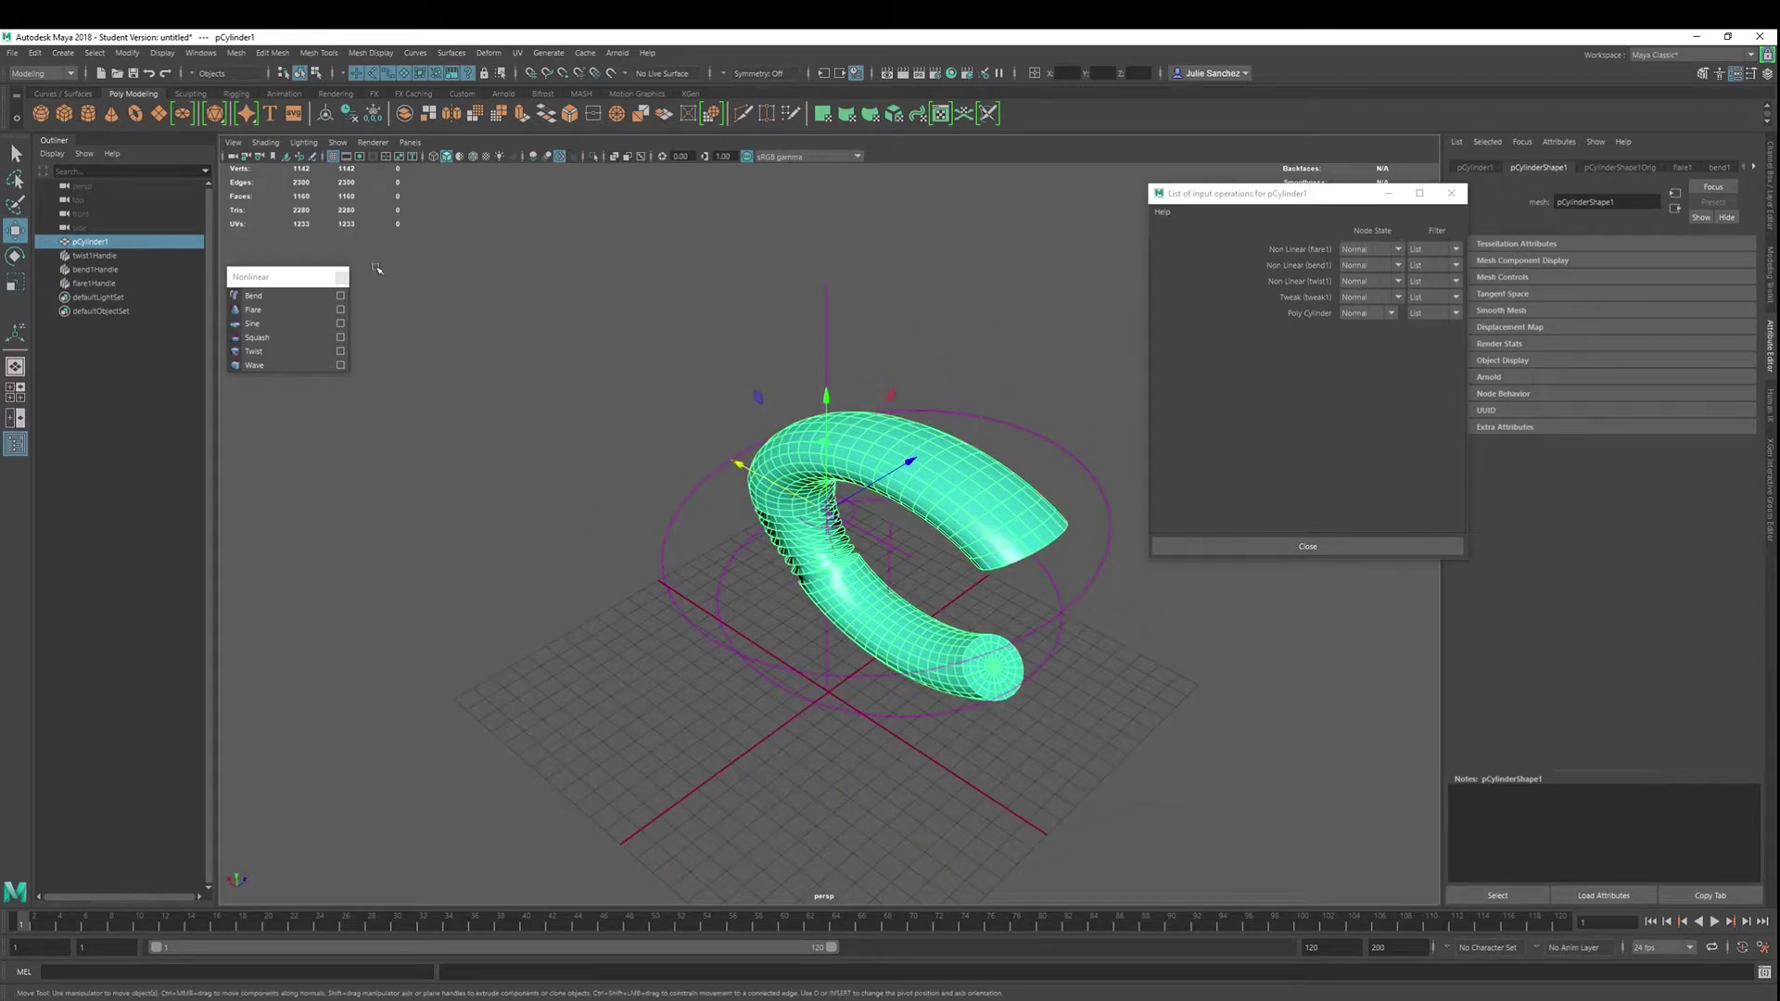
pyautogui.click(85, 257)
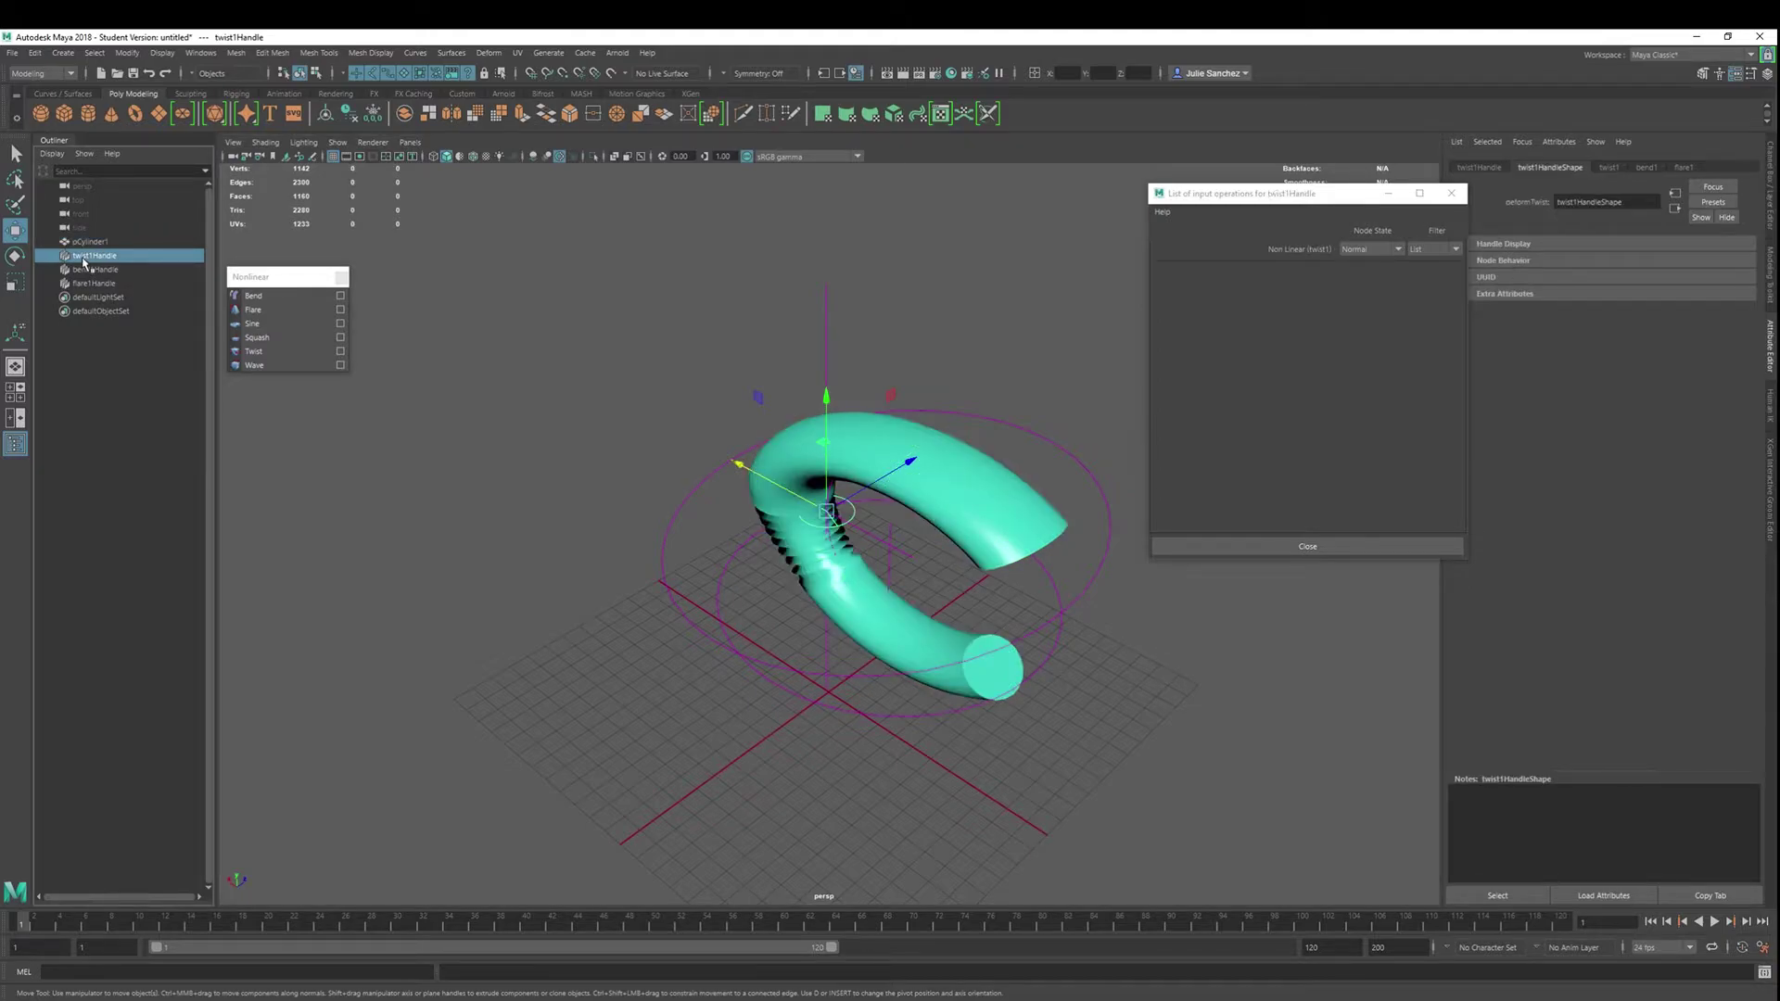
pyautogui.moveTo(83, 263)
pyautogui.mouseDown(button='middle')
pyautogui.moveTo(77, 299)
pyautogui.moveTo(88, 252)
pyautogui.mouseUp(button='middle')
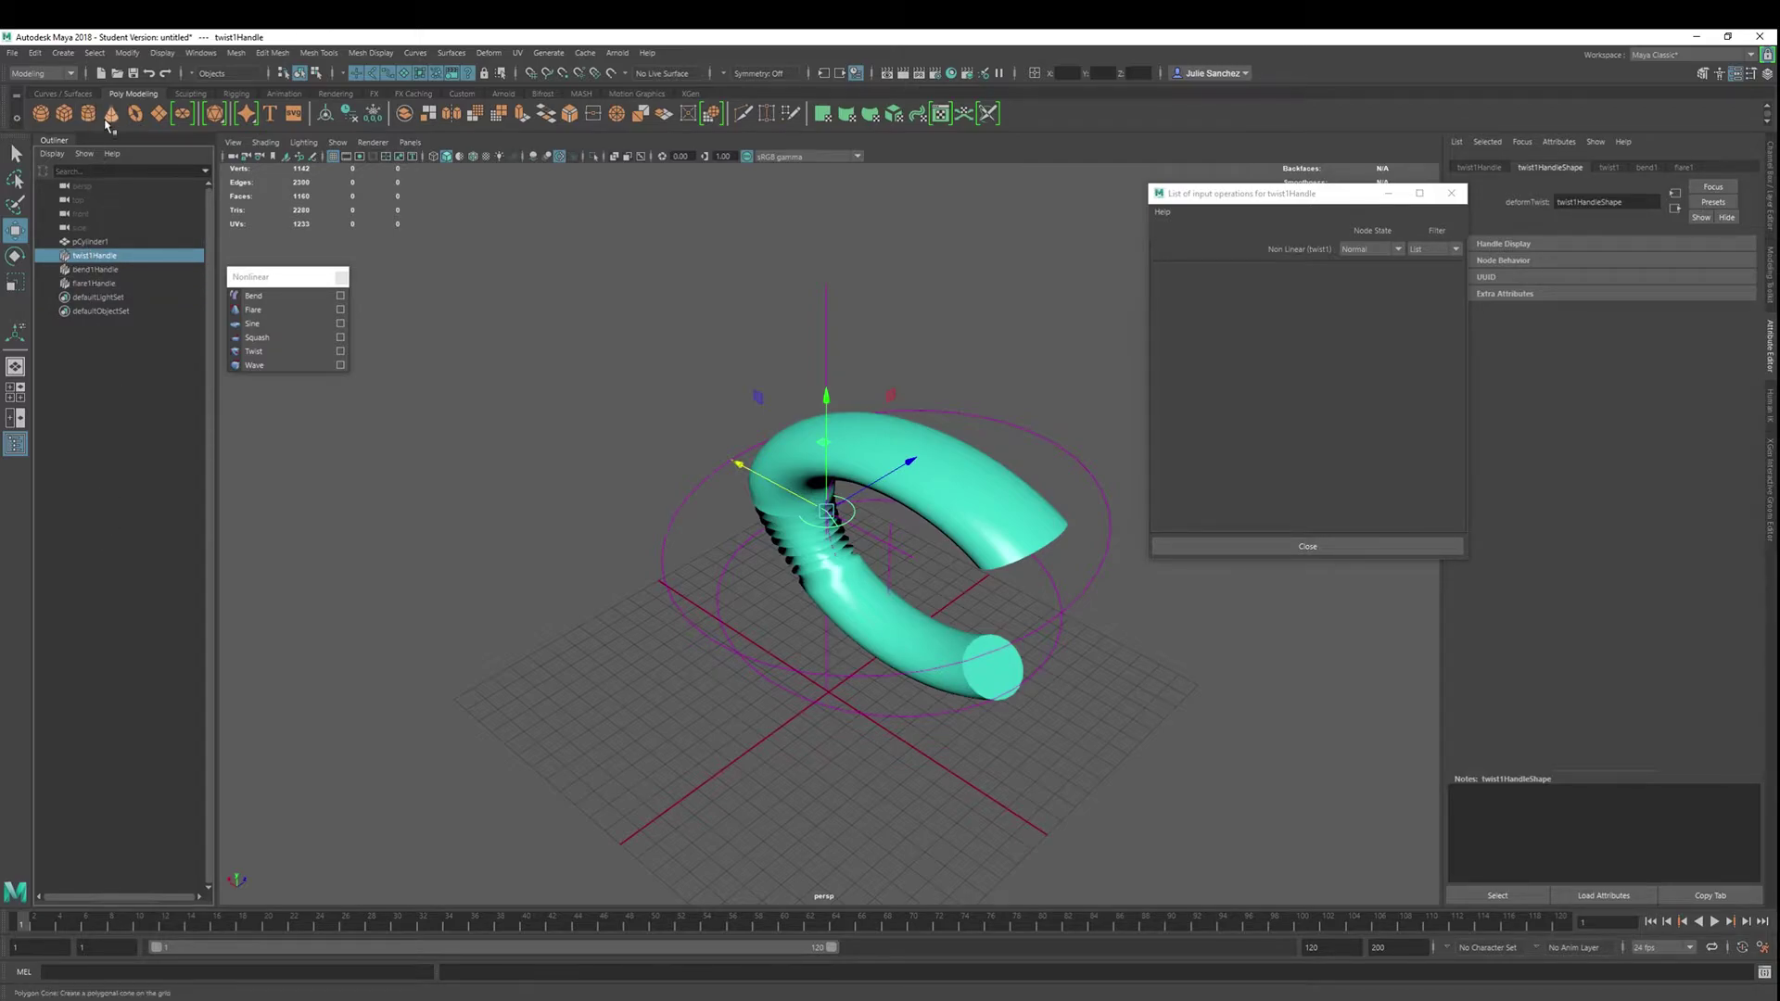
pyautogui.click(931, 479)
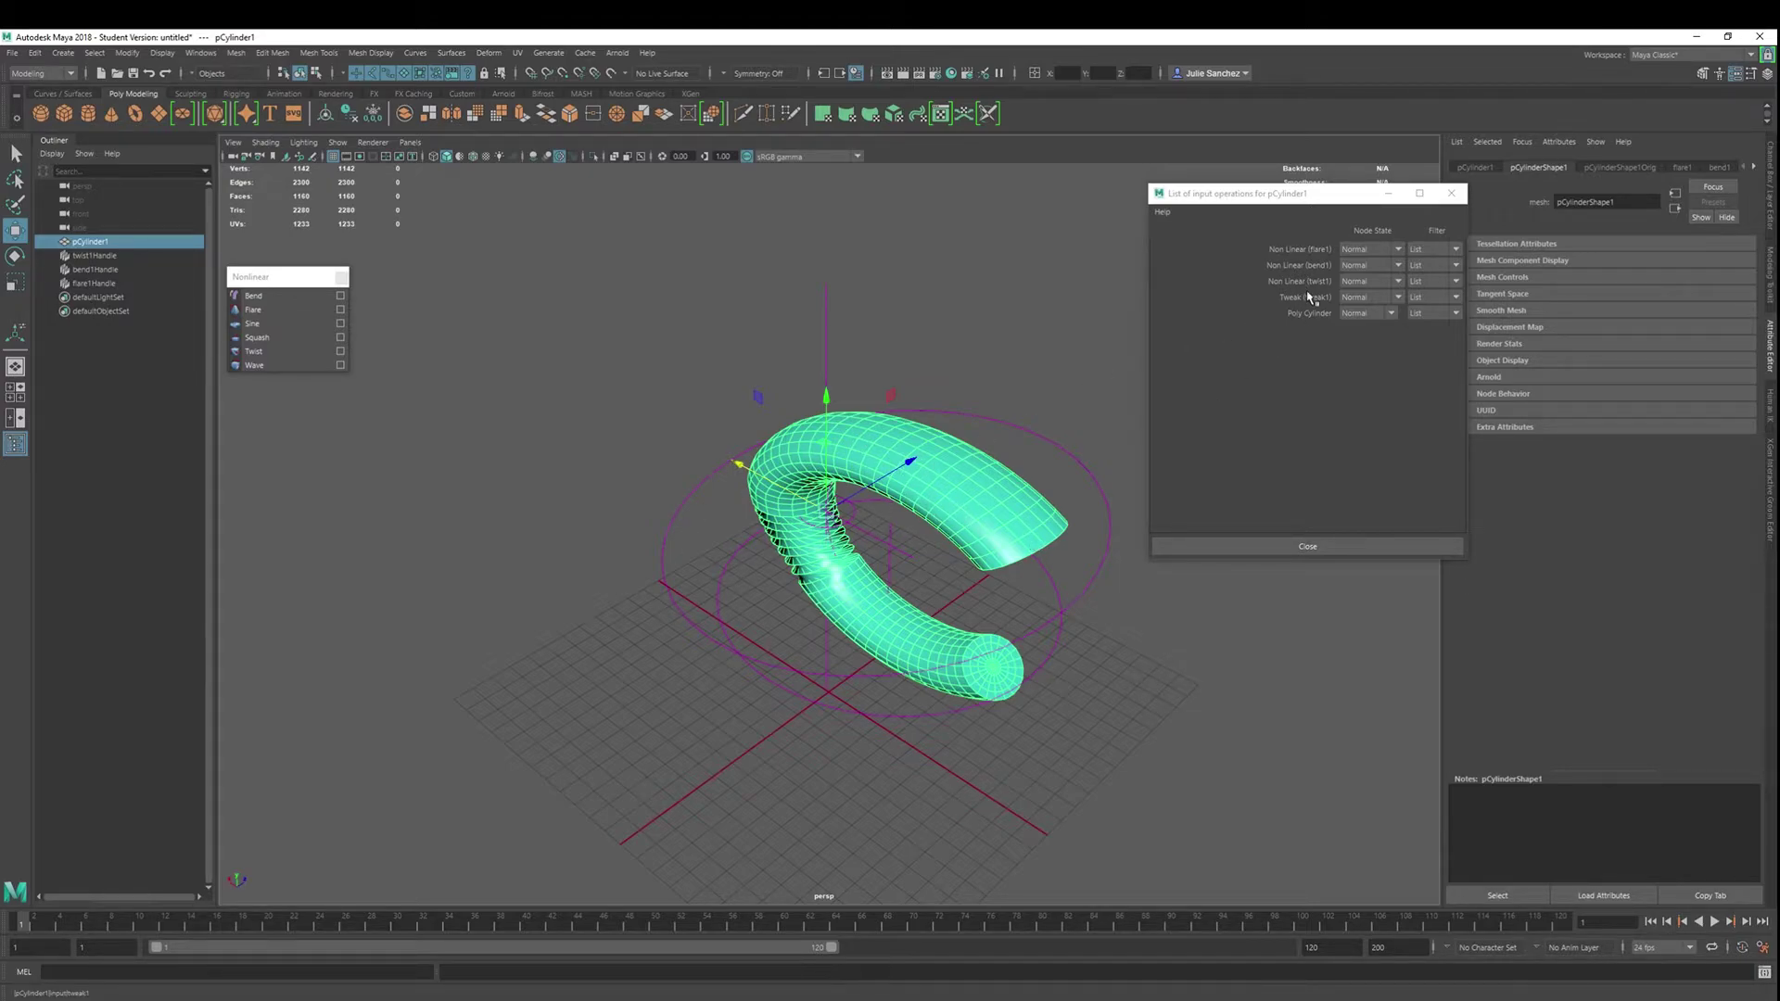
pyautogui.click(87, 259)
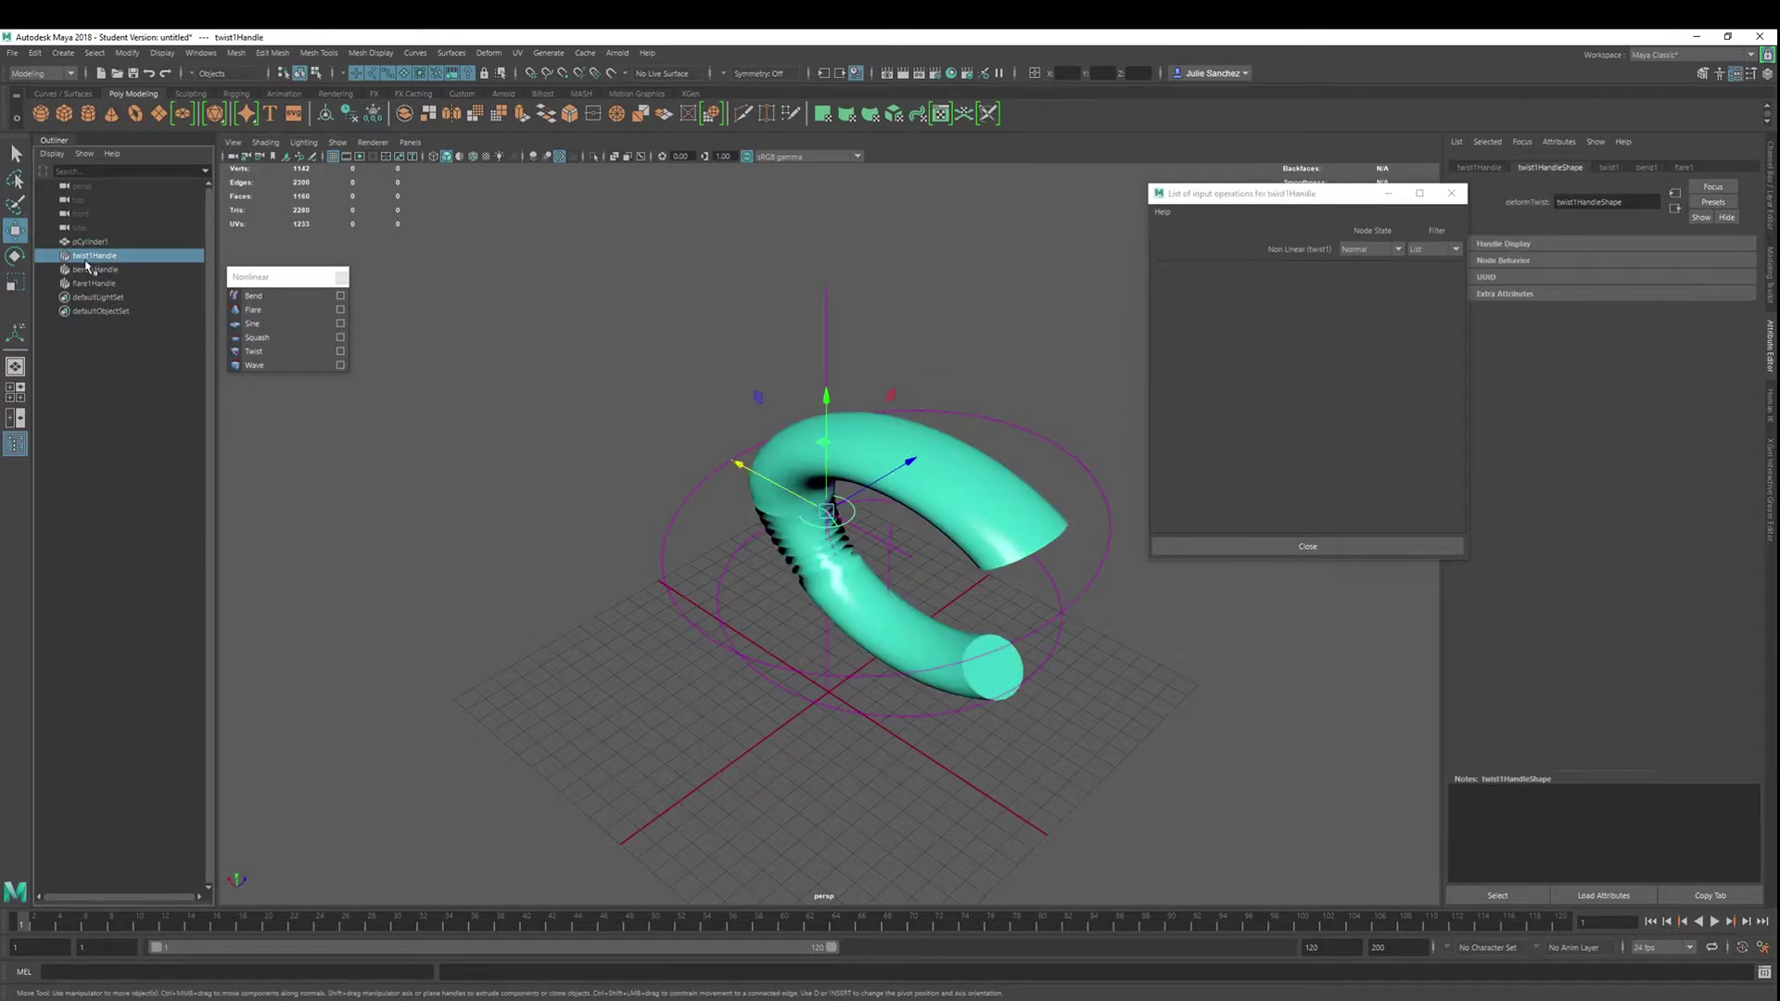
pyautogui.click(88, 269)
pyautogui.click(90, 283)
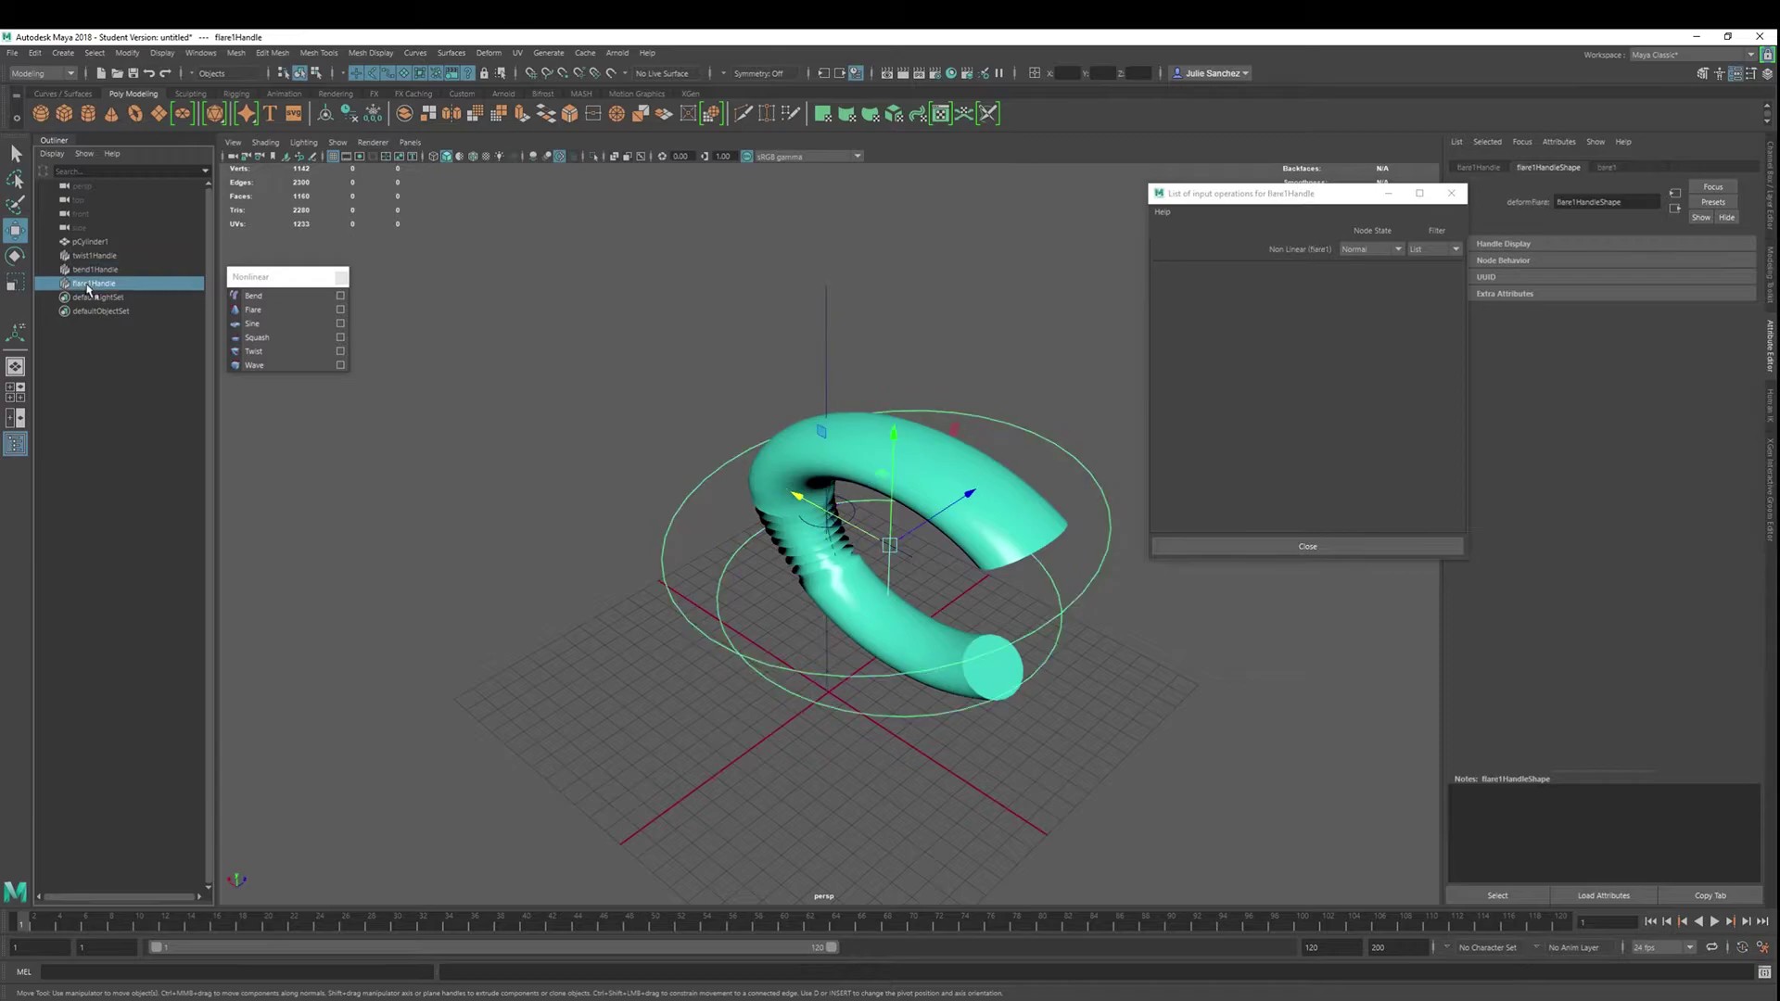
pyautogui.click(821, 456)
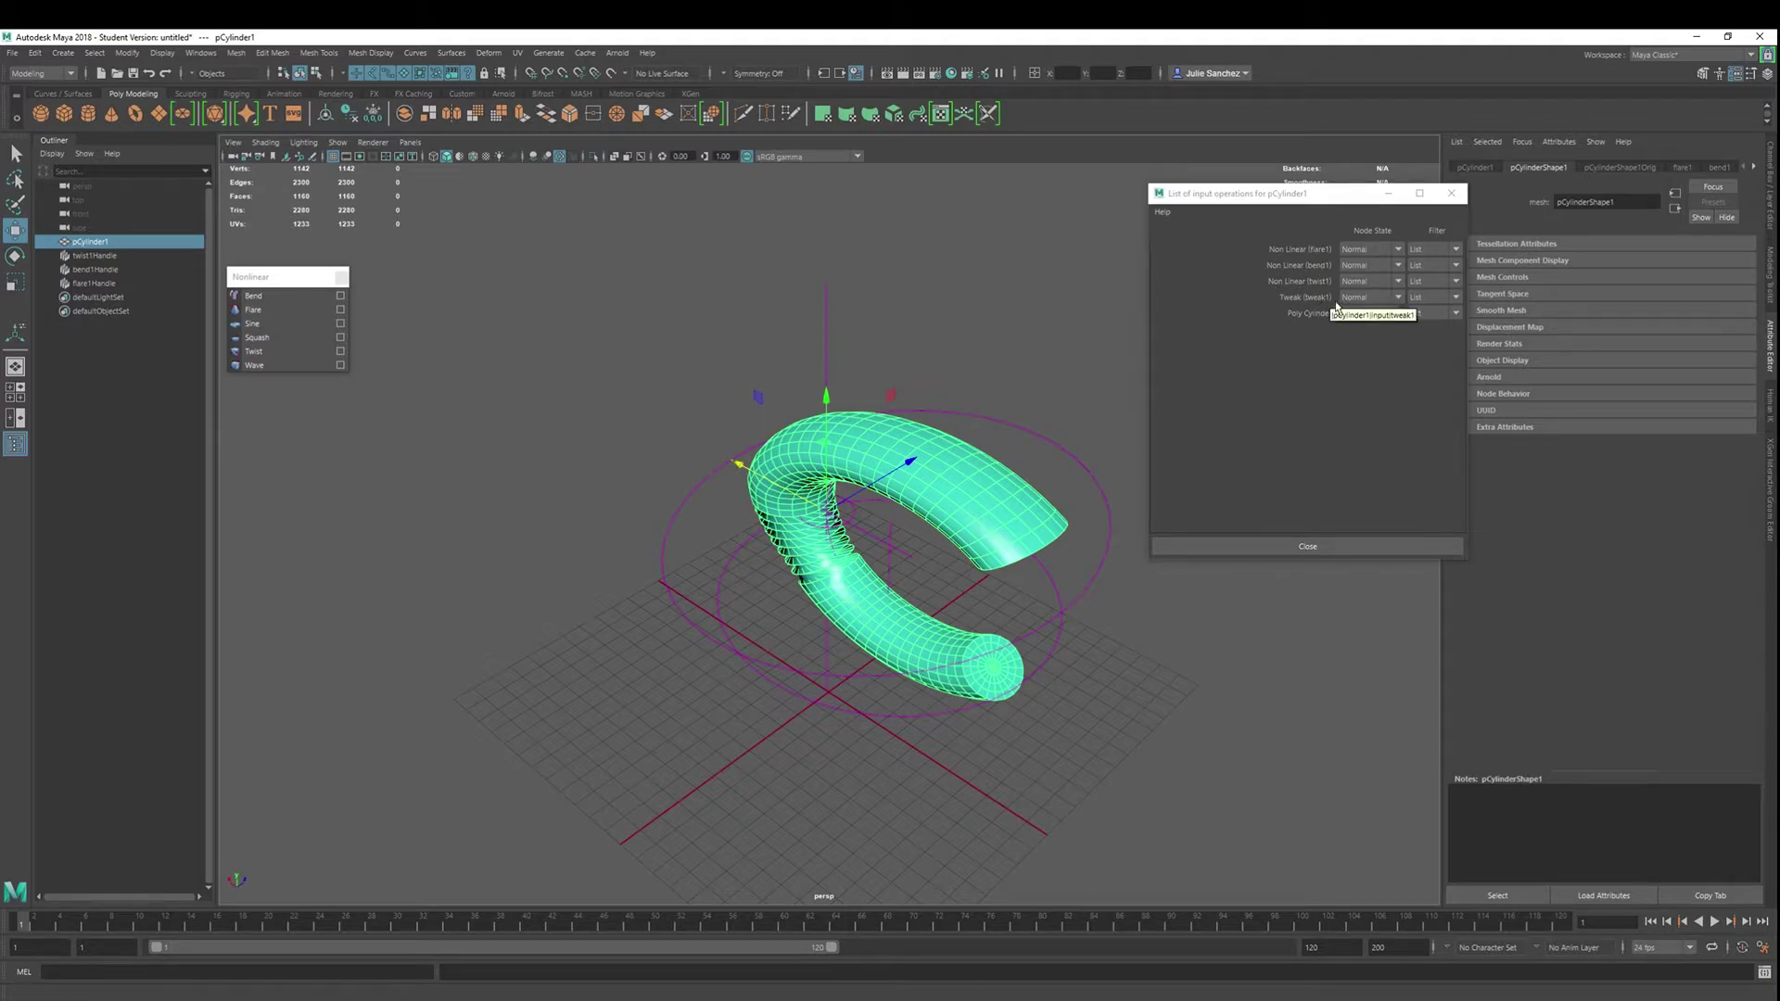
# Reorder the cylinder's inputs by moving the flare deformer below the twist deformer
pyautogui.click(1309, 252)
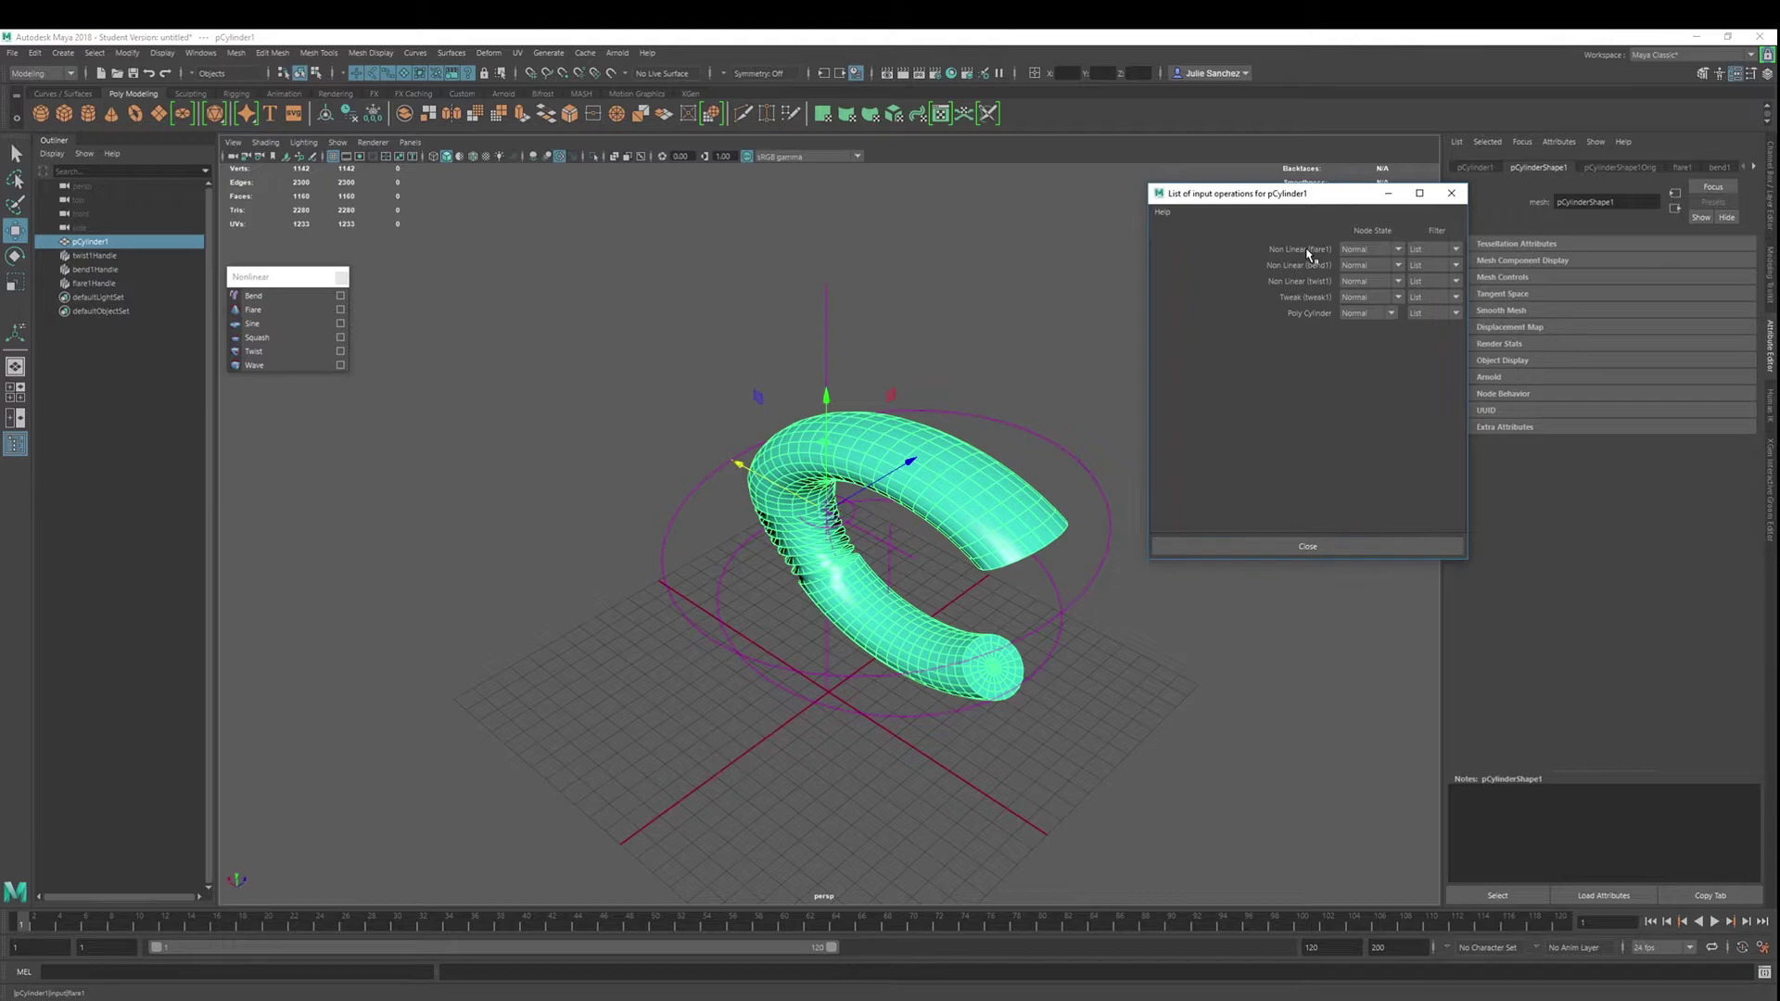
pyautogui.moveTo(1309, 252); pyautogui.dragTo(1311, 289, button='middle')
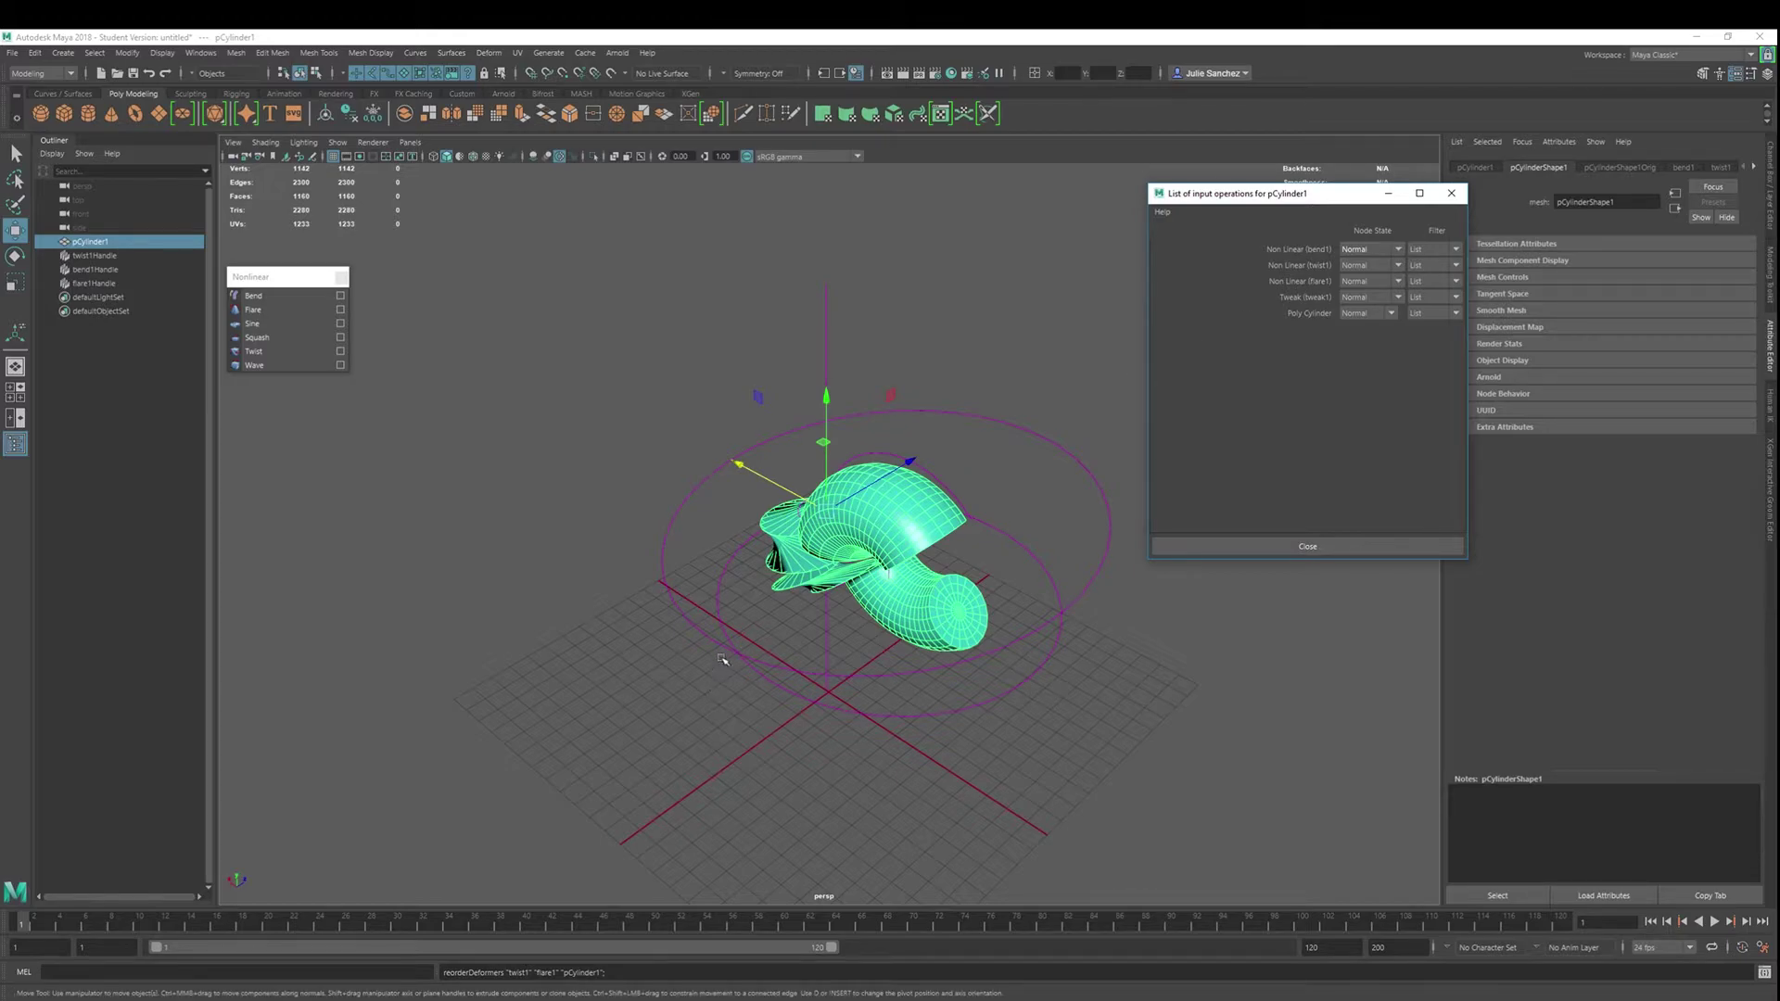
pyautogui.keyDown('alt'); pyautogui.moveTo(722, 659); pyautogui.dragTo(733, 534); pyautogui.keyUp('alt')
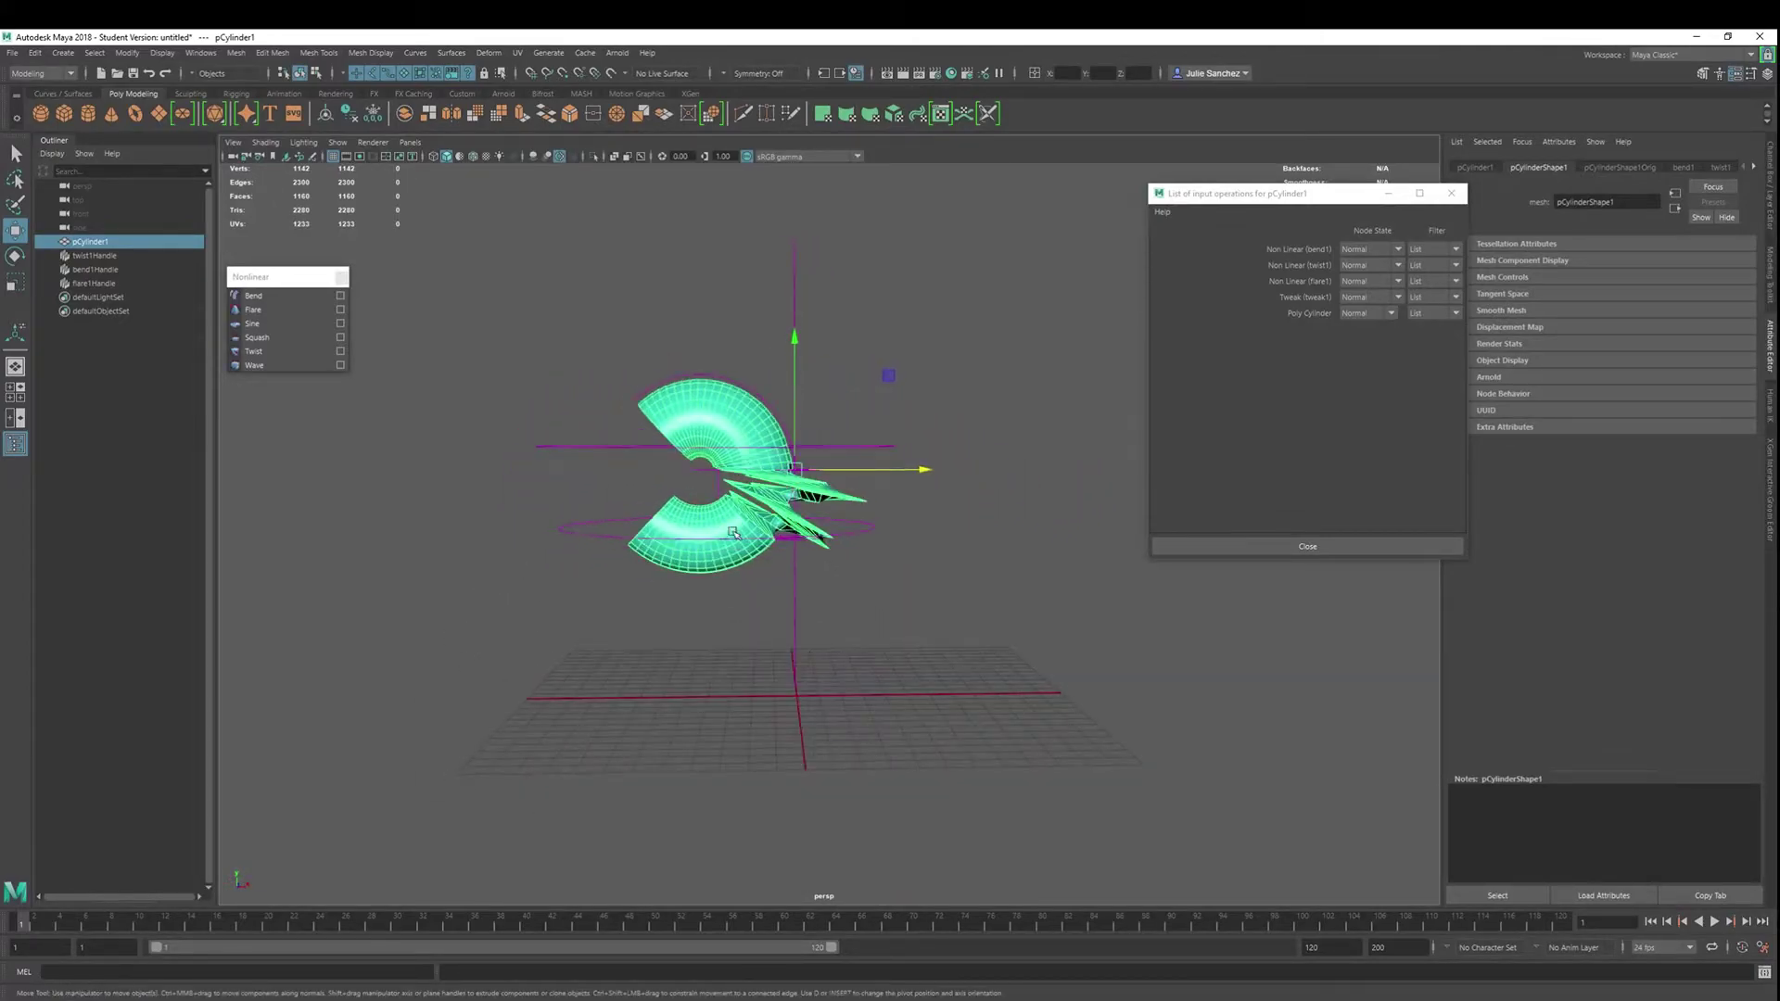
# Move the twist deformer below the flare, so the inputs run bend, flare, twist
pyautogui.moveTo(1315, 272); pyautogui.dragTo(1317, 283, button='middle')
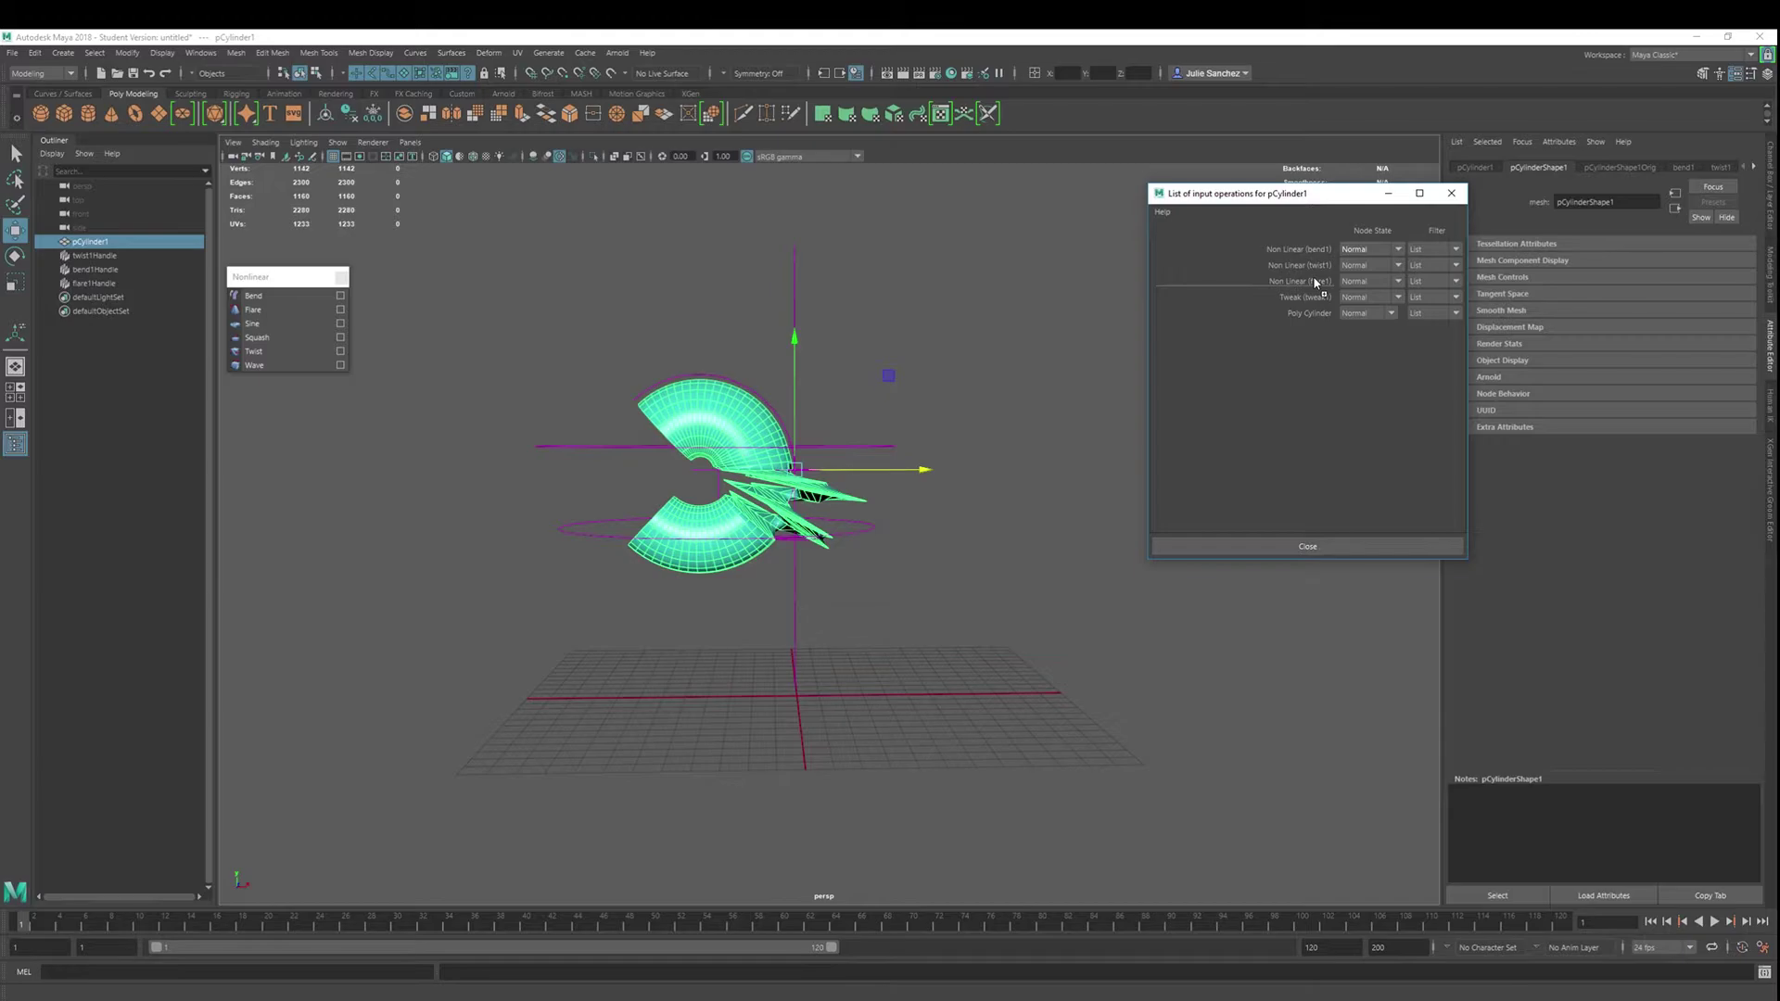
pyautogui.moveTo(1317, 282); pyautogui.dragTo(1317, 285, button='middle')
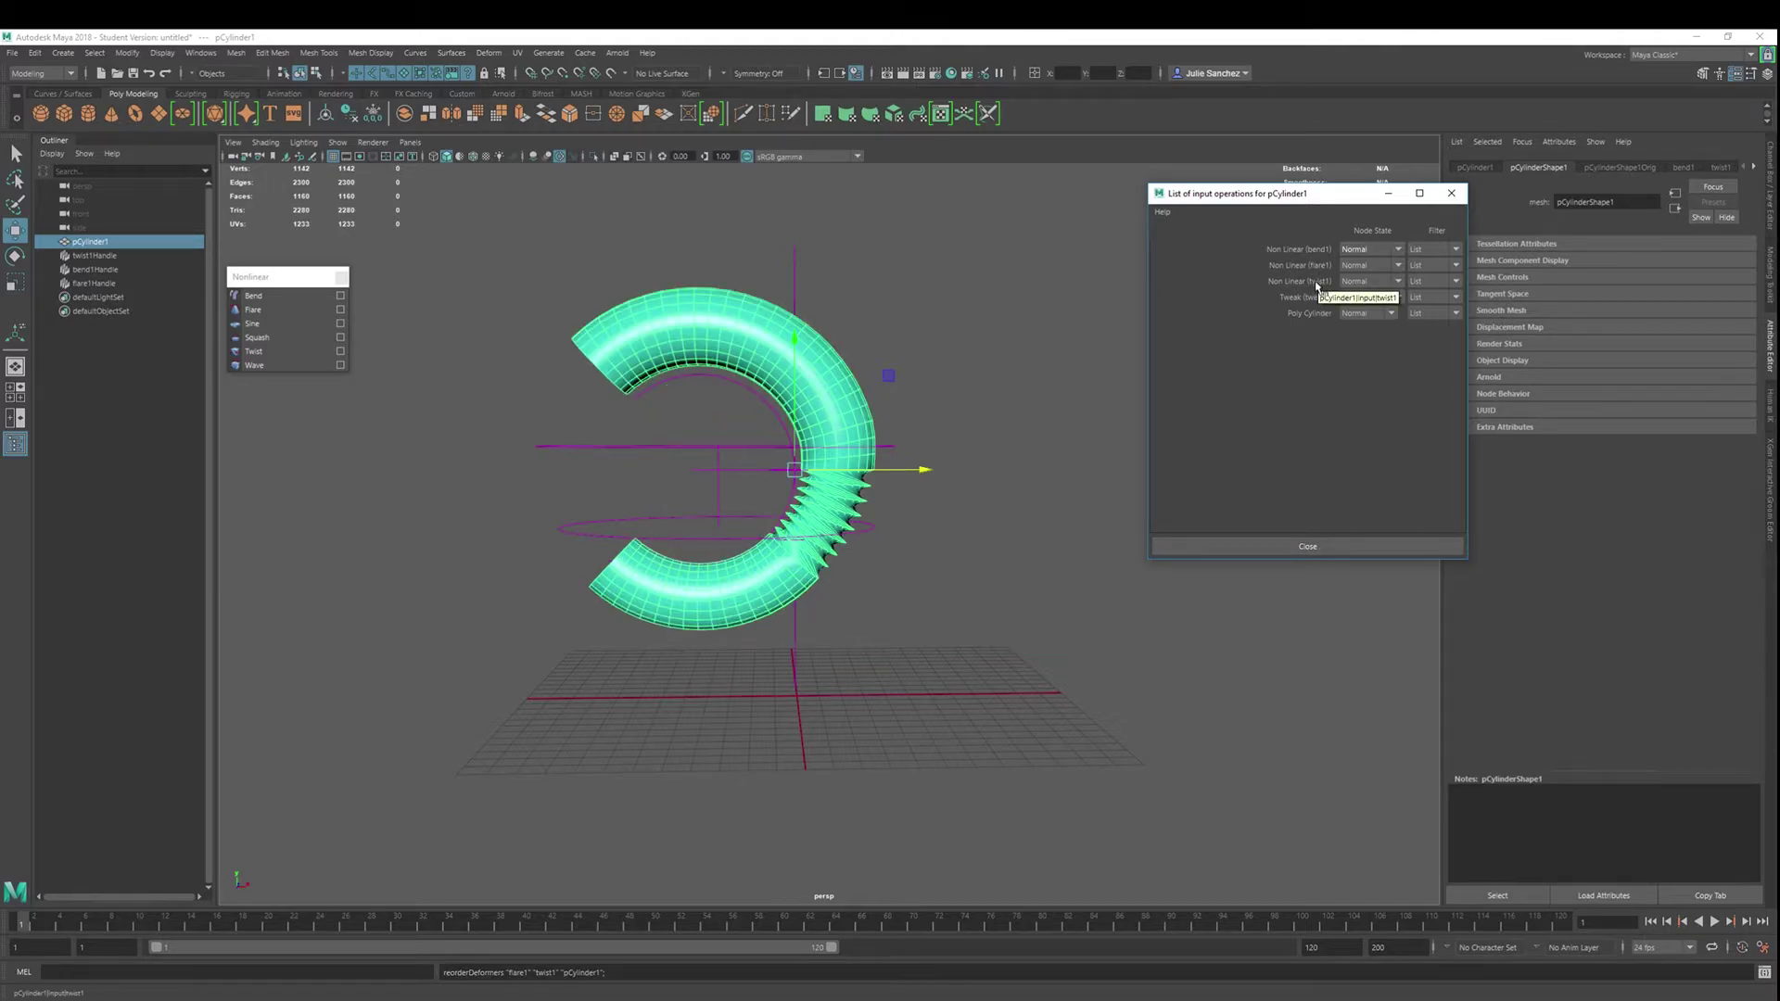
pyautogui.keyDown('alt'); pyautogui.moveTo(927, 482); pyautogui.dragTo(622, 367); pyautogui.keyUp('alt')
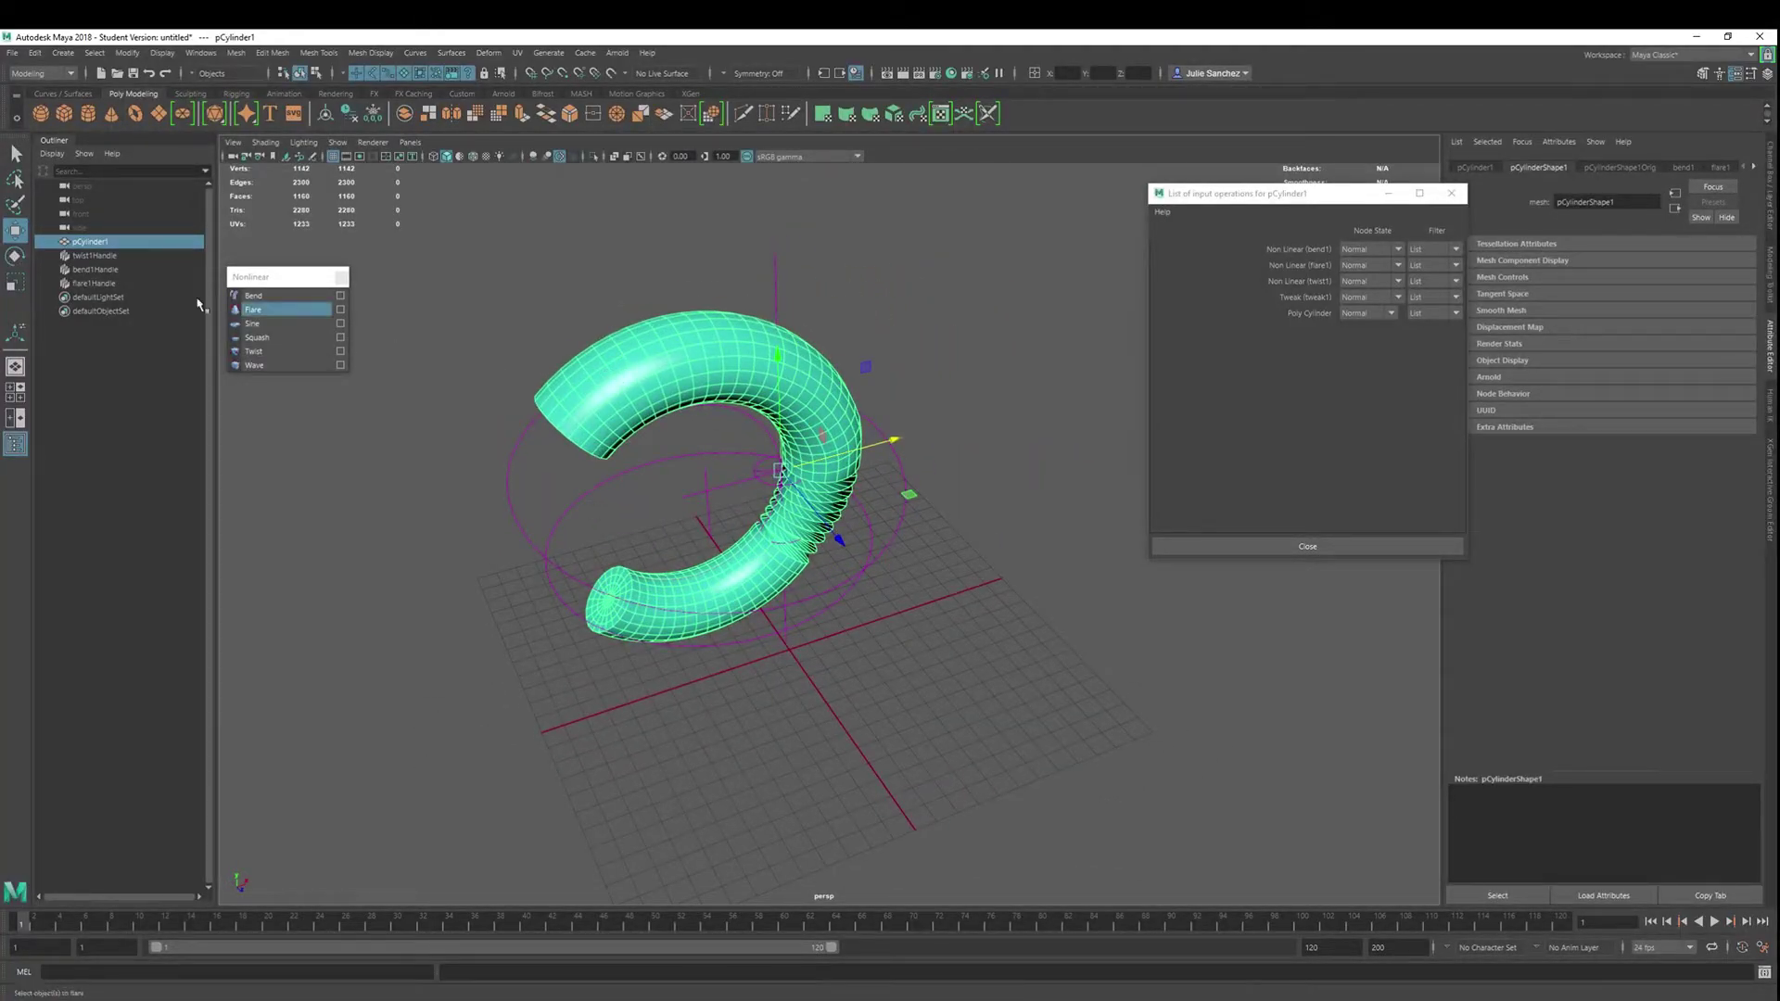
# Widen the flare along Z with its manipulators, strongly at the upper end and slightly at the lower end
pyautogui.click(93, 284)
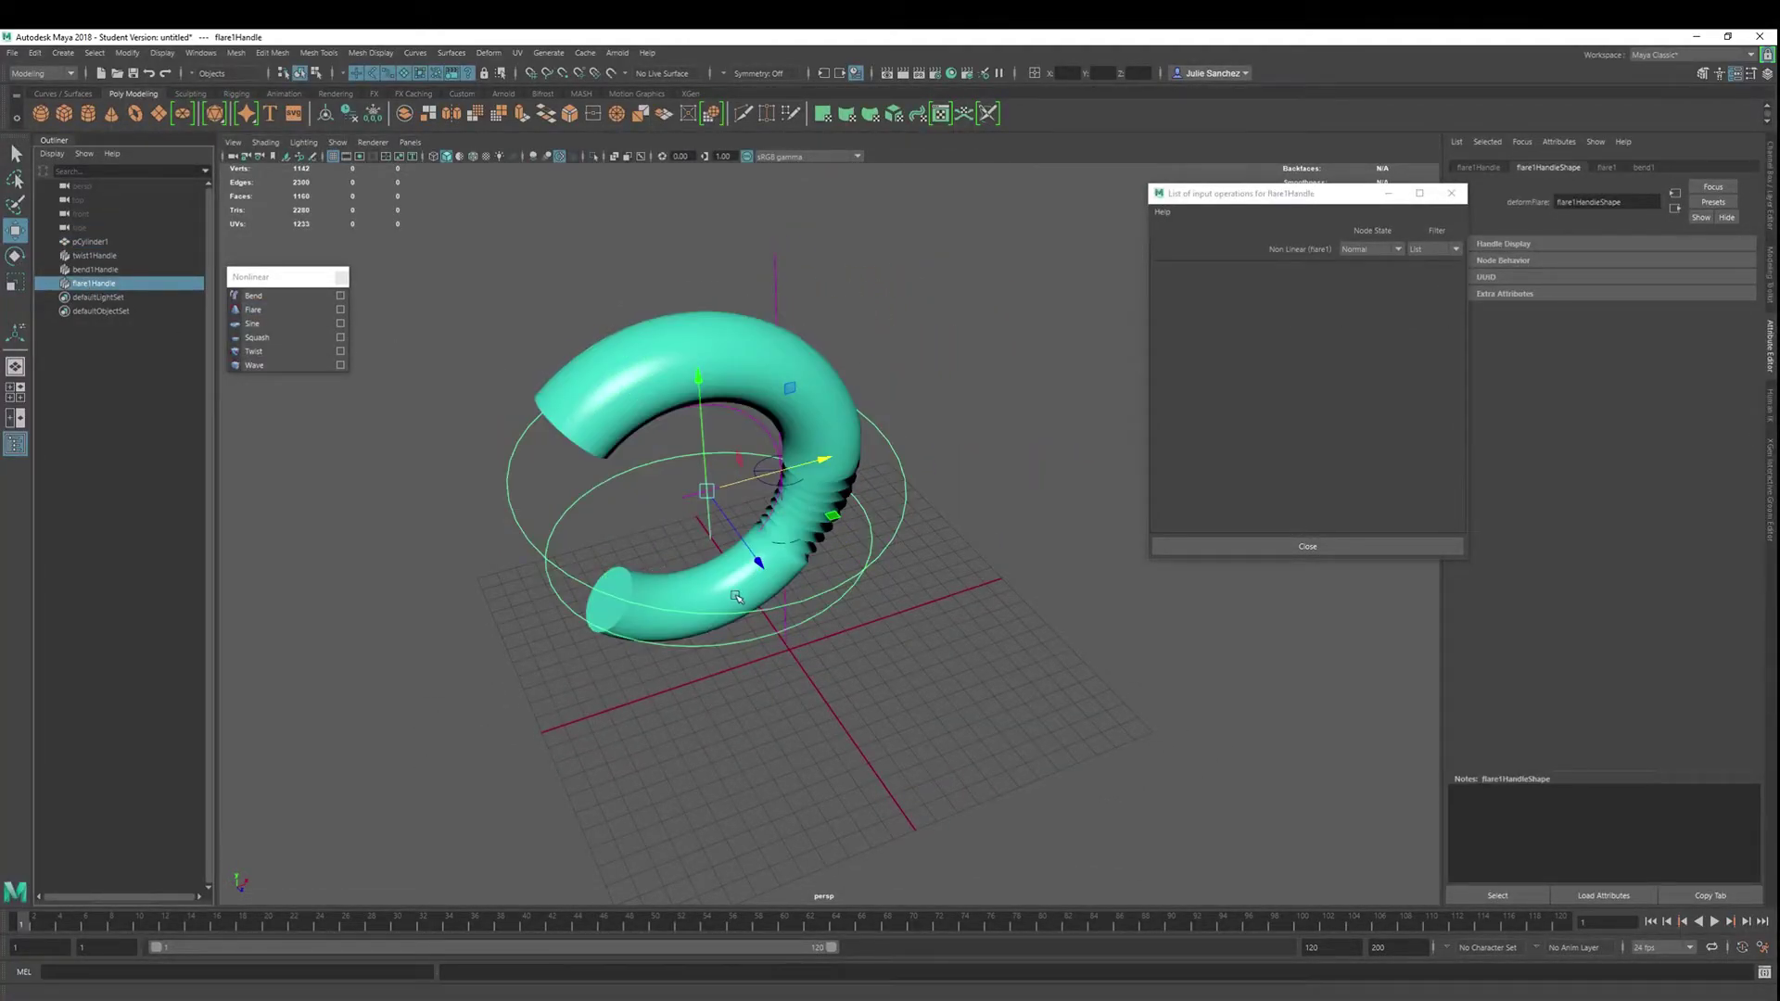
pyautogui.press('t')
pyautogui.moveTo(803, 603); pyautogui.dragTo(988, 884)
pyautogui.keyDown('alt'); pyautogui.moveTo(772, 630); pyautogui.dragTo(589, 569); pyautogui.keyUp('alt')
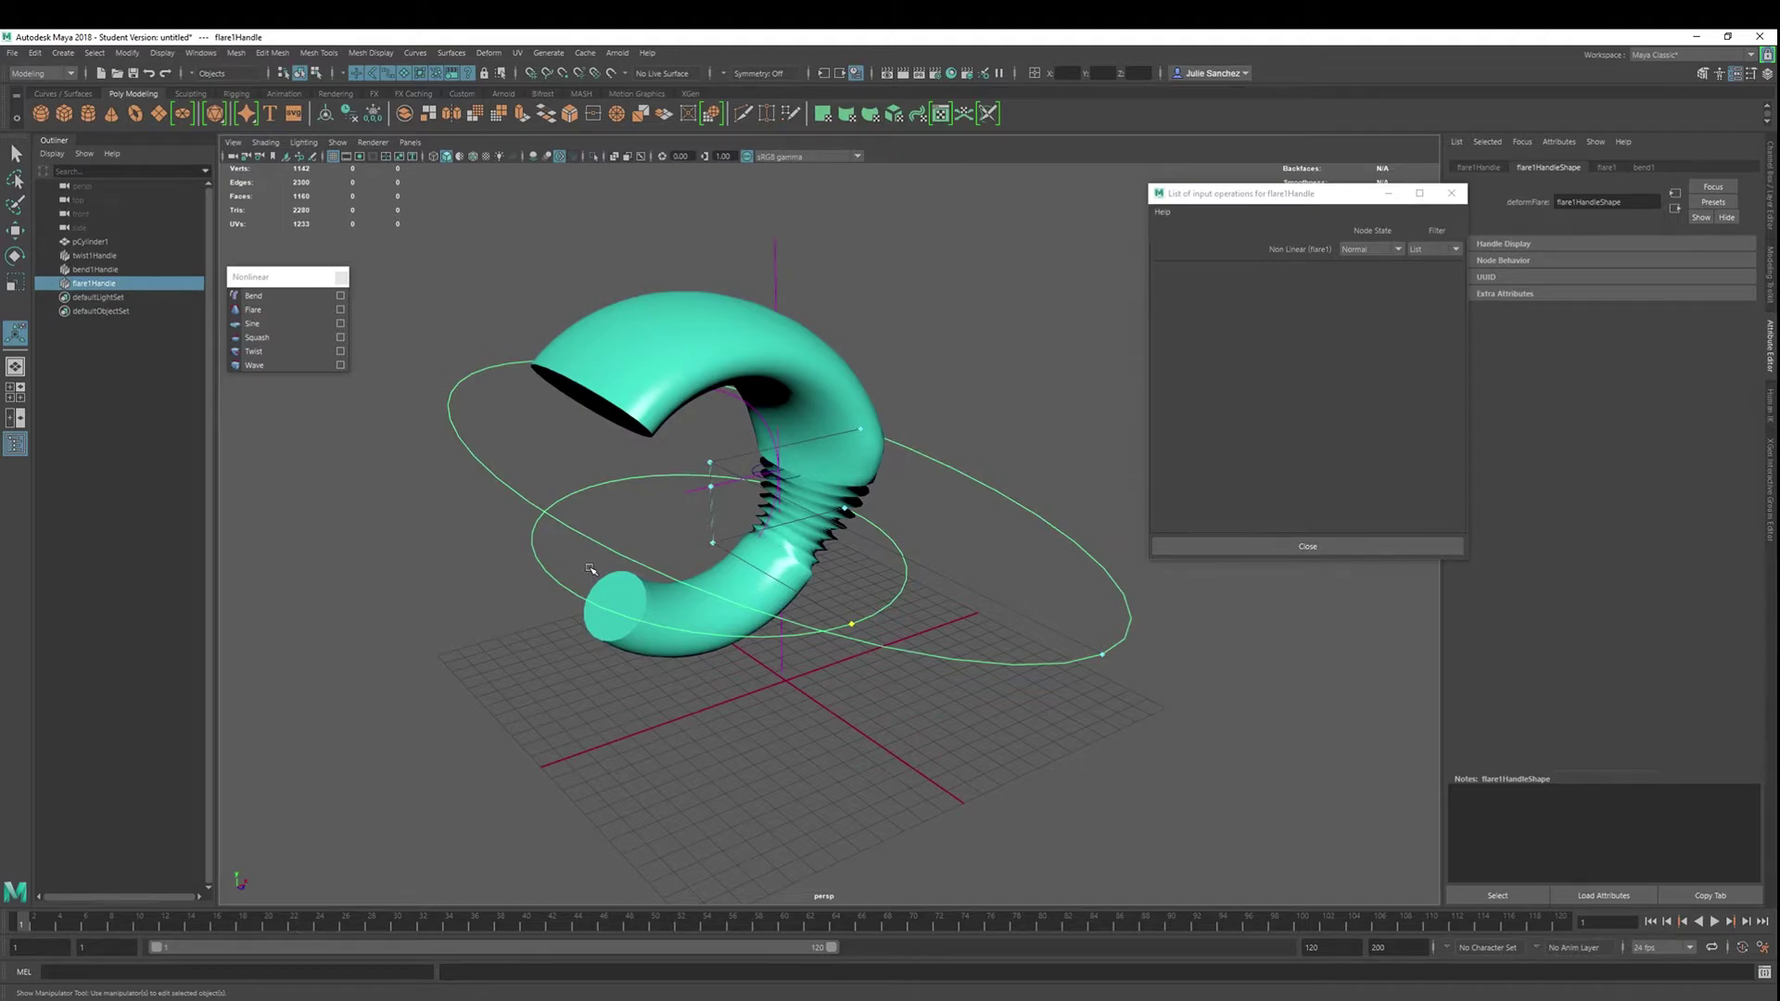
# Reorder the cylinder's inputs by moving the bend deformer below the flare, so the list runs flare, bend, twist
pyautogui.moveTo(1239, 186); pyautogui.dragTo(1020, 175)
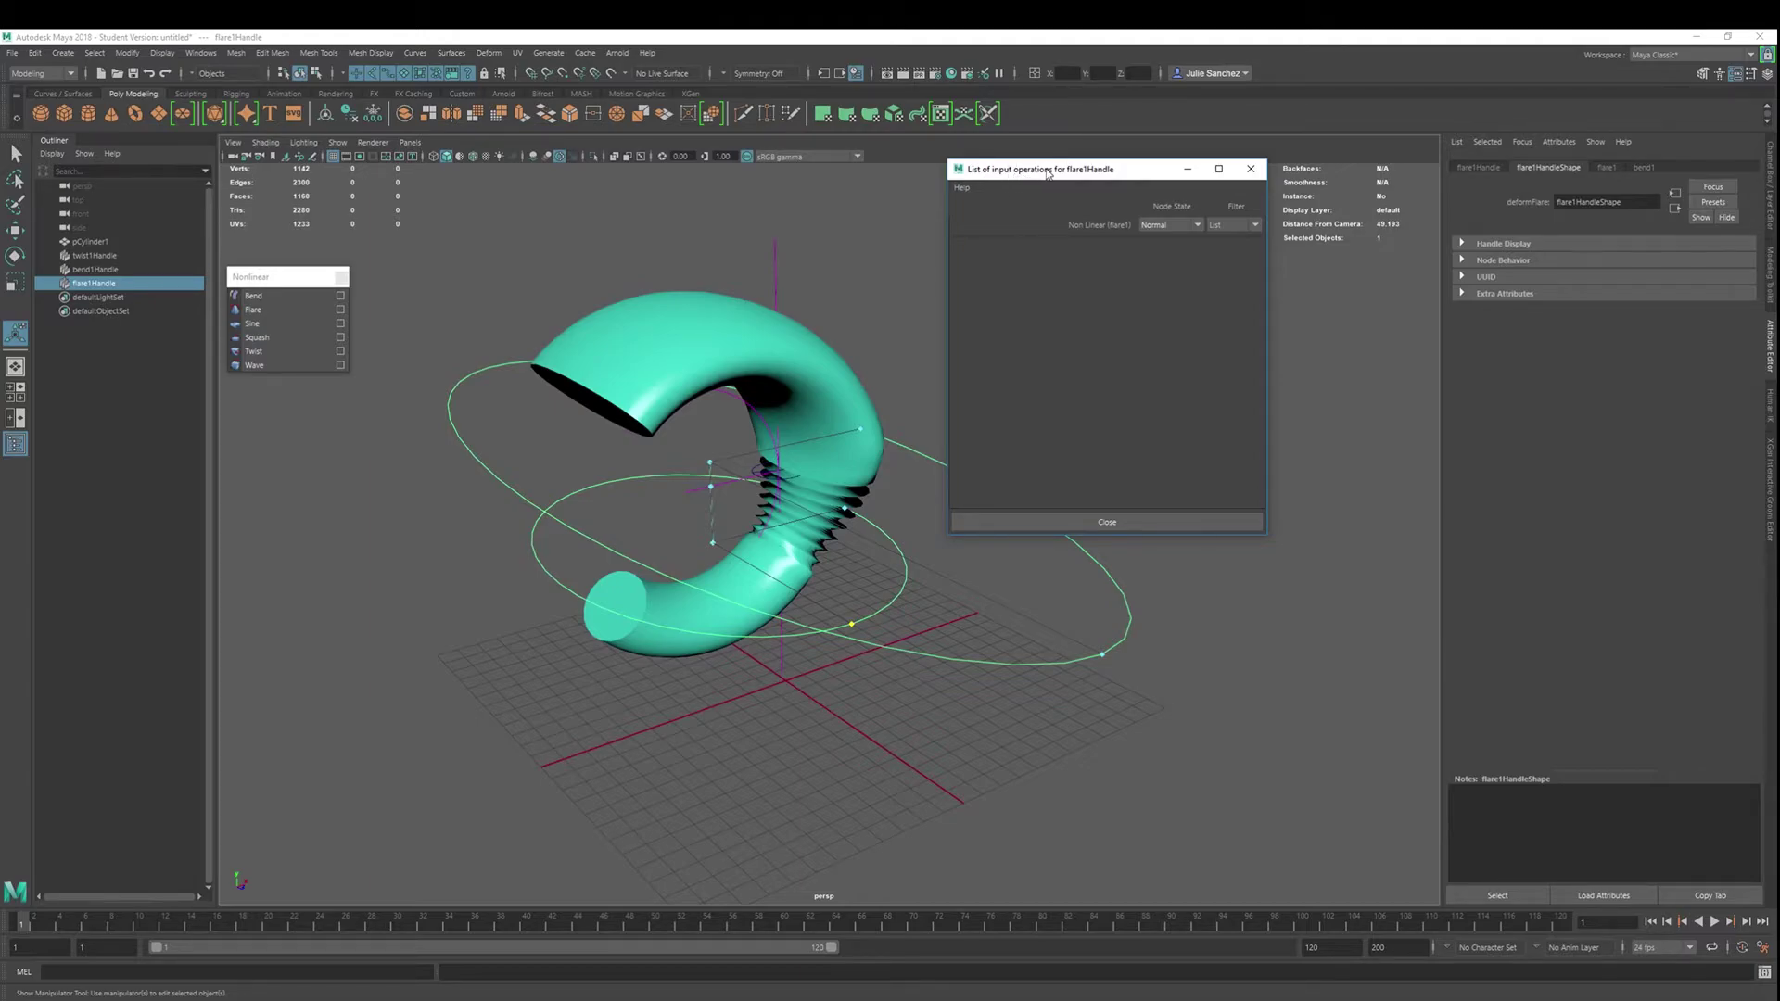
pyautogui.click(666, 325)
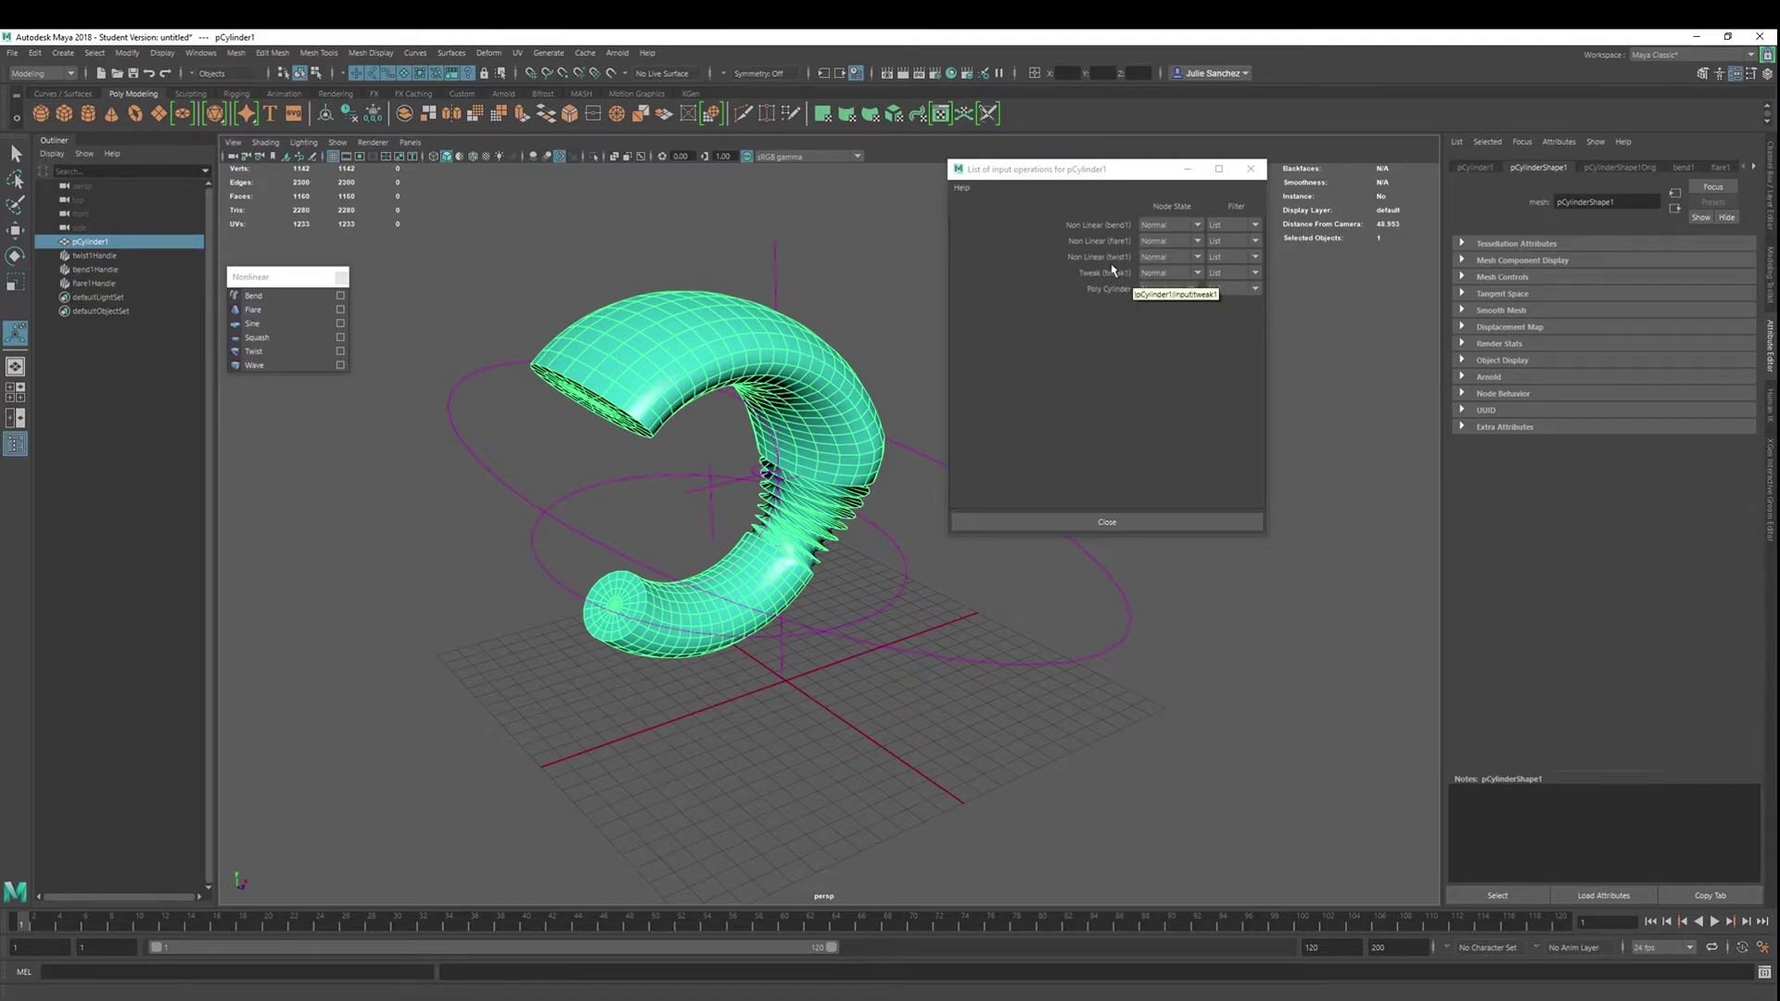
pyautogui.click(1107, 228)
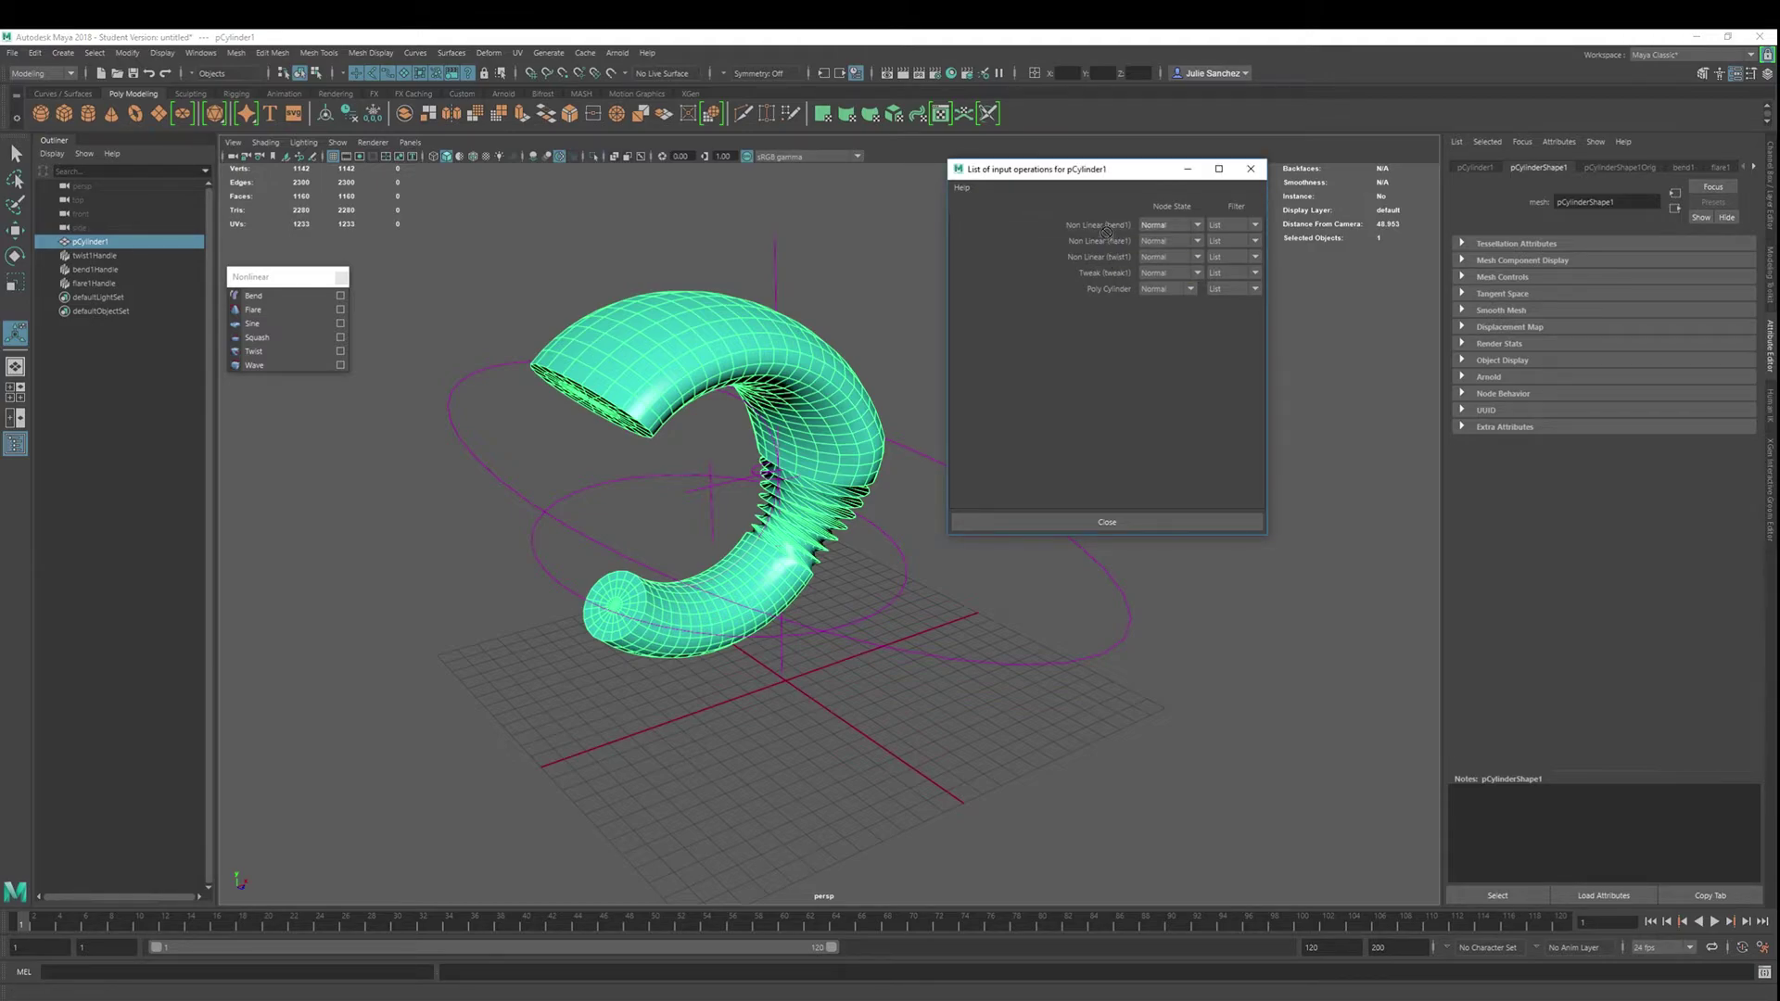
pyautogui.moveTo(1107, 228); pyautogui.dragTo(1113, 245, button='middle')
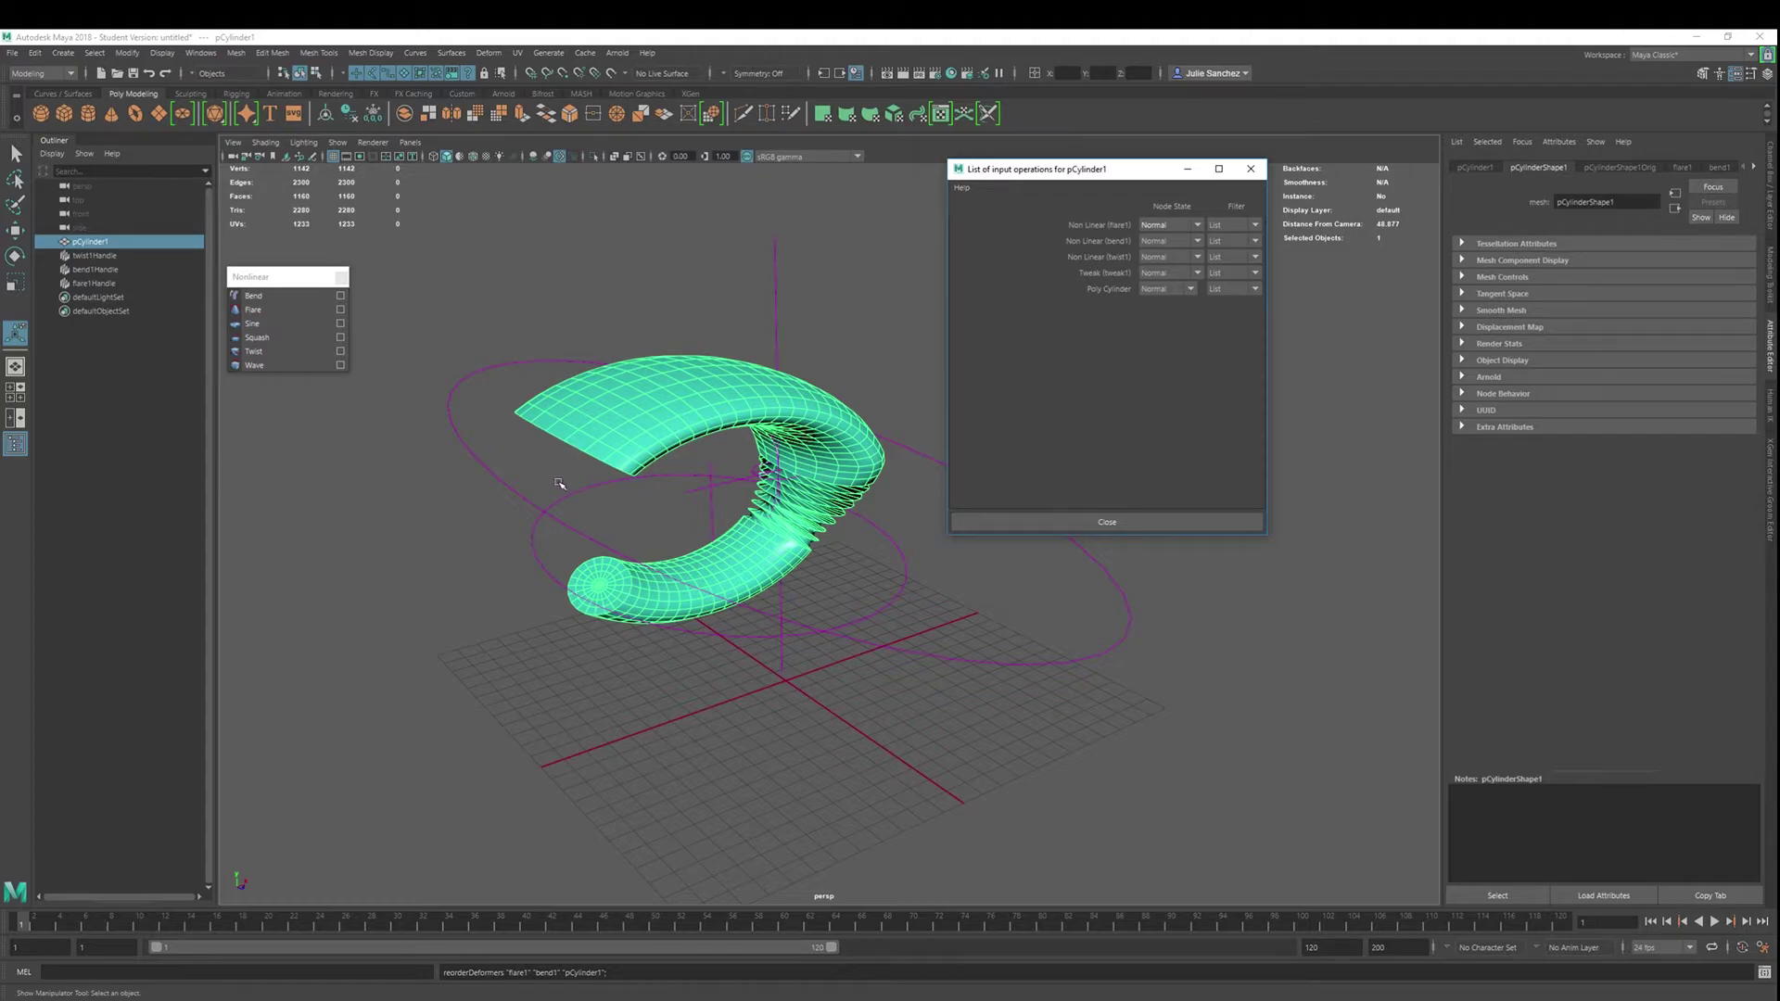
pyautogui.keyDown('alt'); pyautogui.moveTo(560, 483); pyautogui.dragTo(581, 395); pyautogui.keyUp('alt')
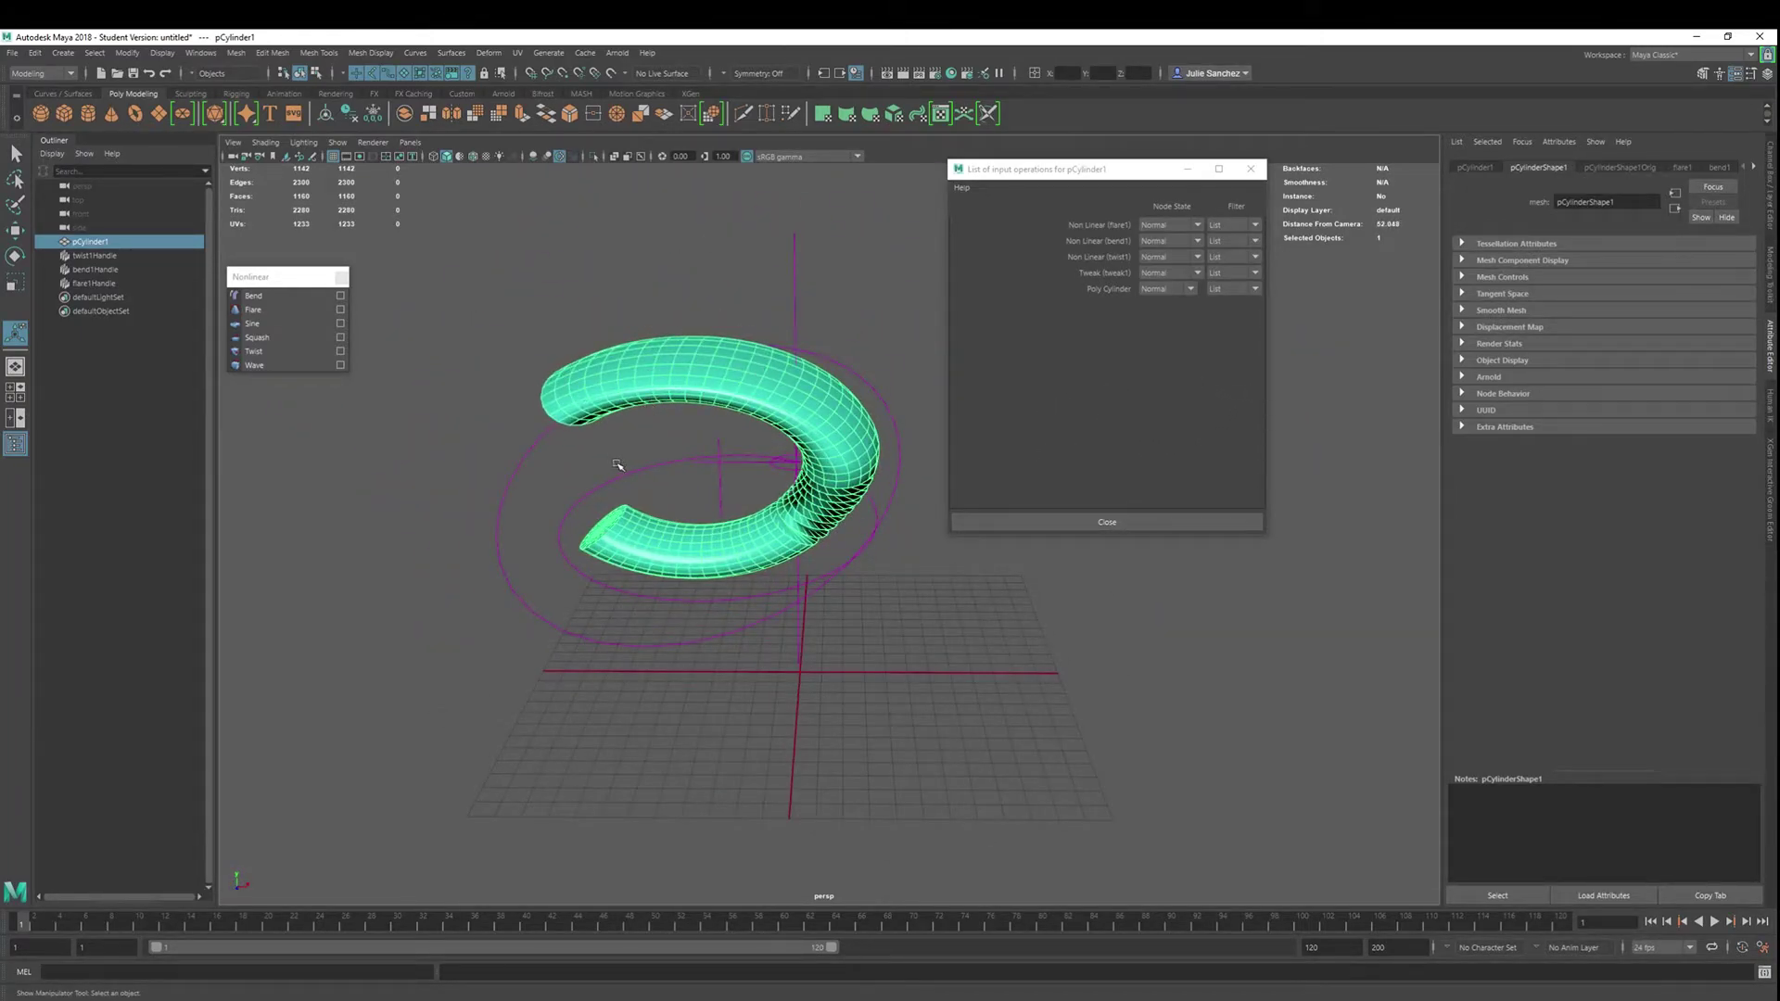
pyautogui.keyDown('alt'); pyautogui.moveTo(617, 463); pyautogui.dragTo(719, 484); pyautogui.keyUp('alt')
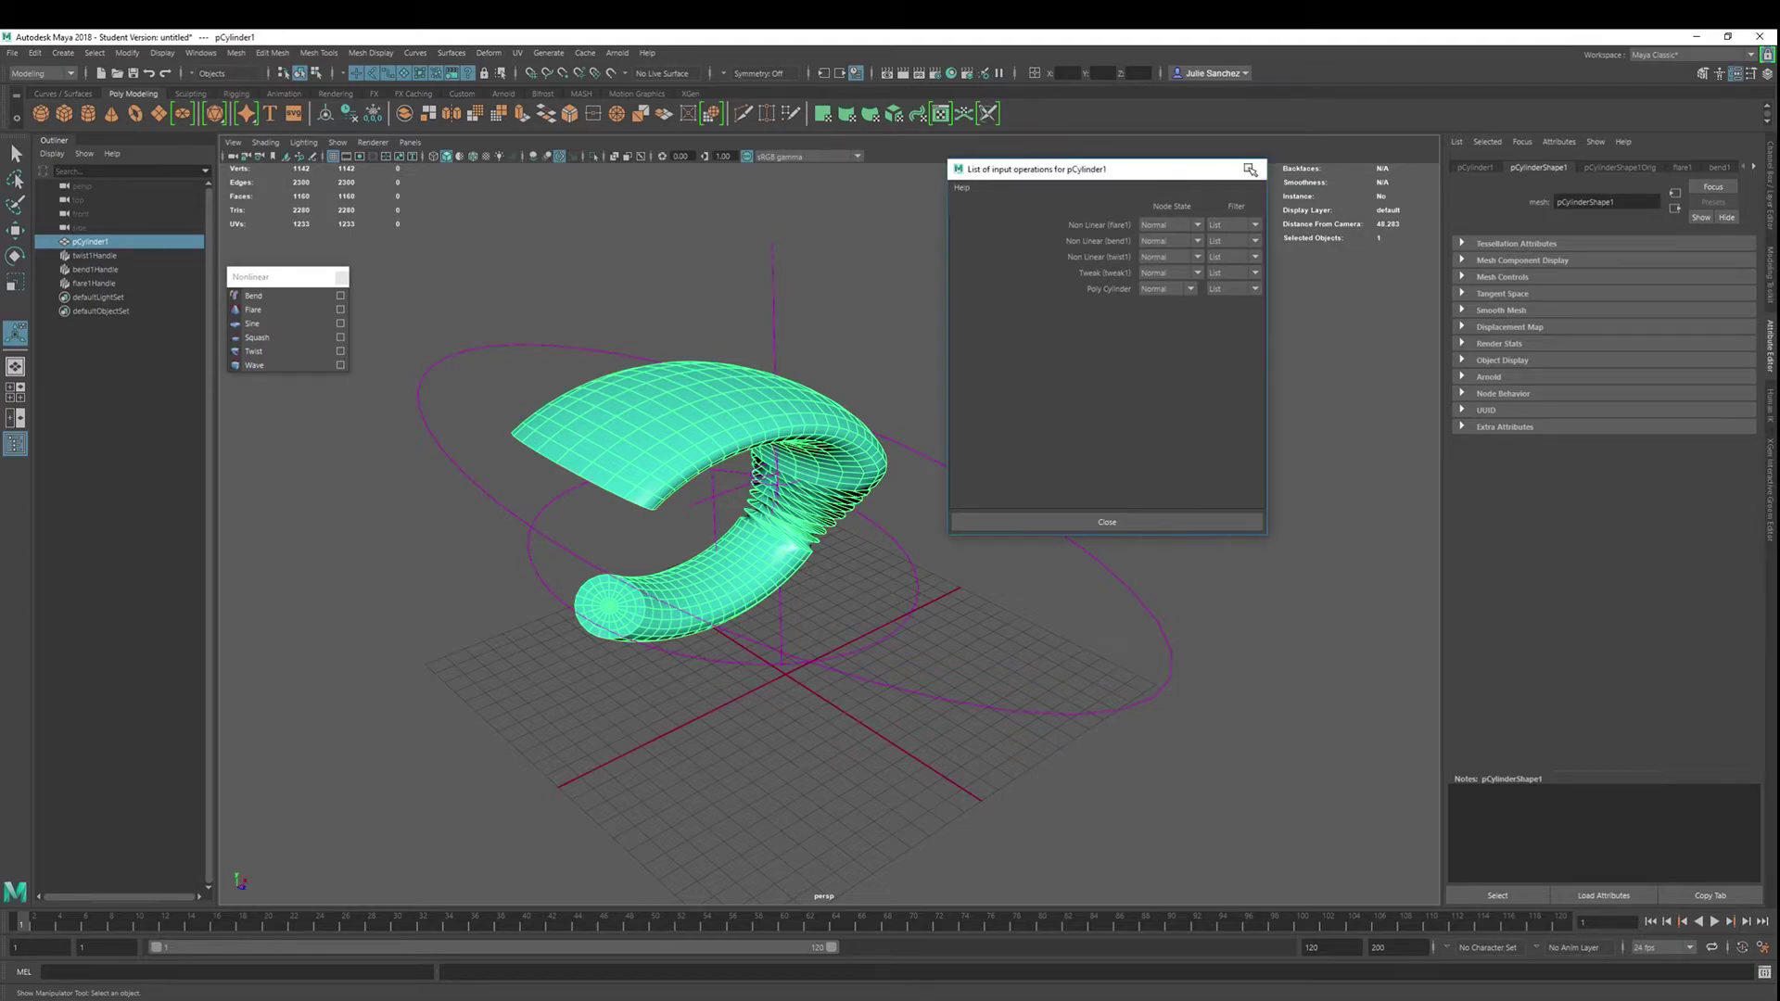
pyautogui.click(1251, 171)
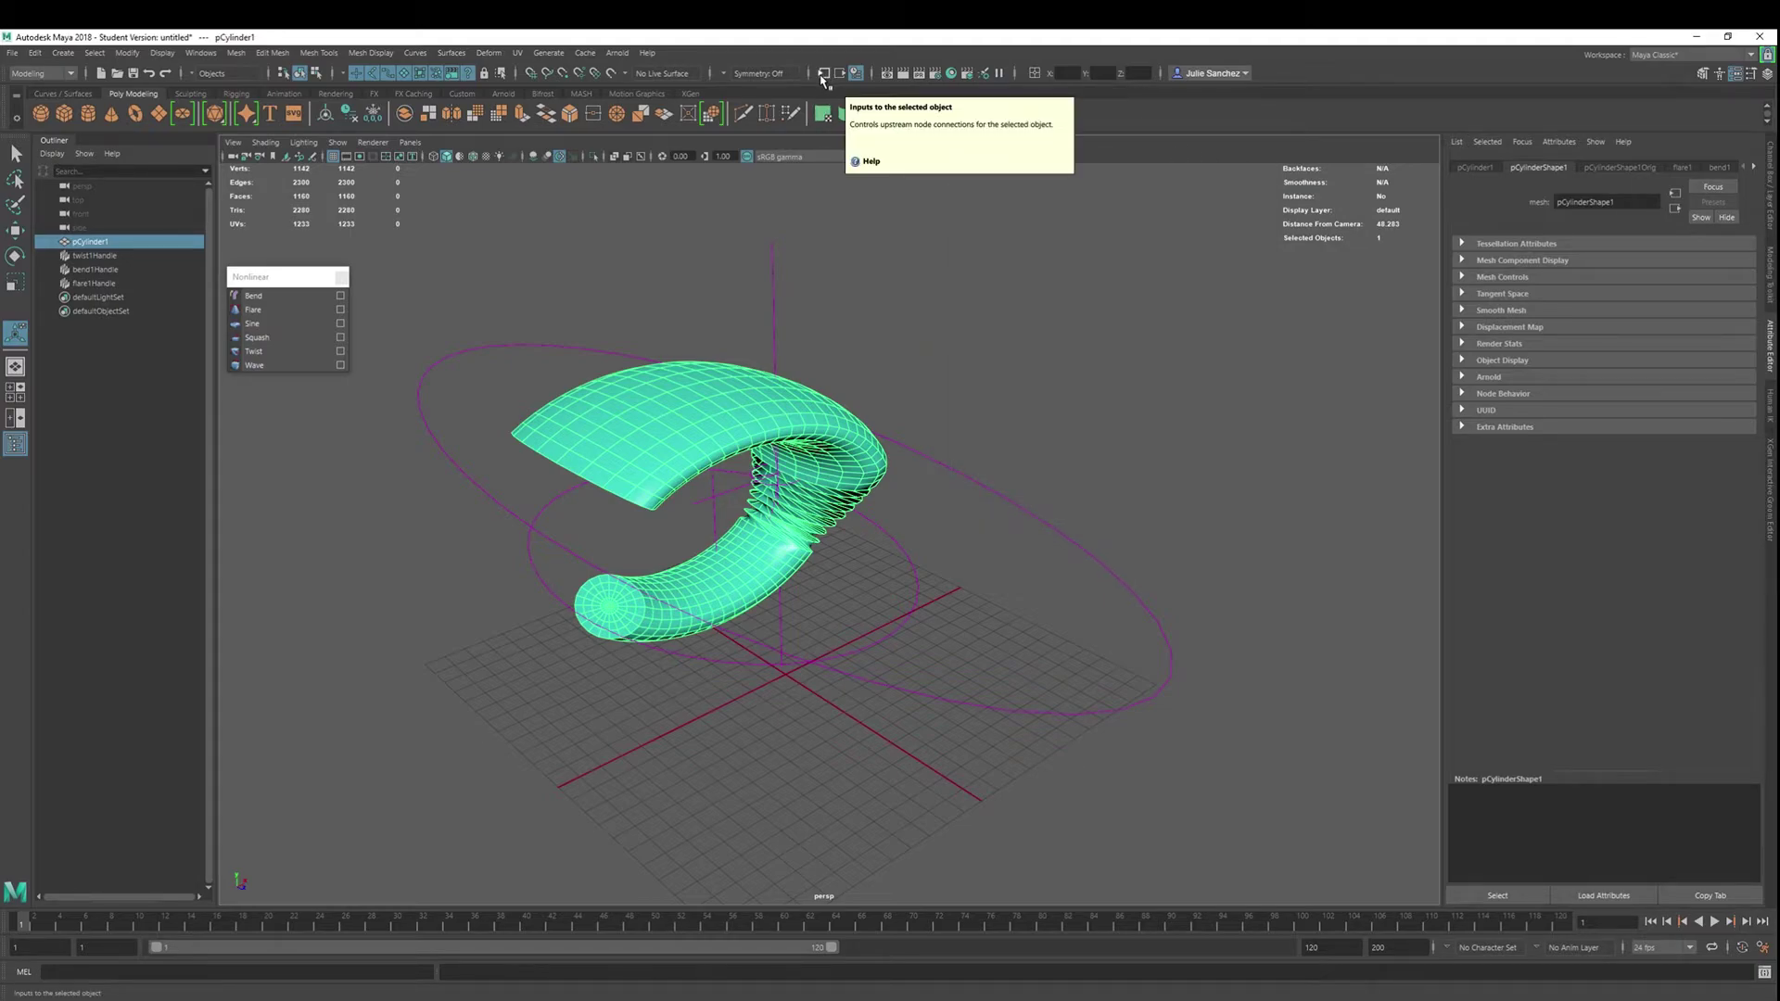
# Reopen the cylinder's list of input operations, check the flare's node state options, and close the list
pyautogui.click(823, 76)
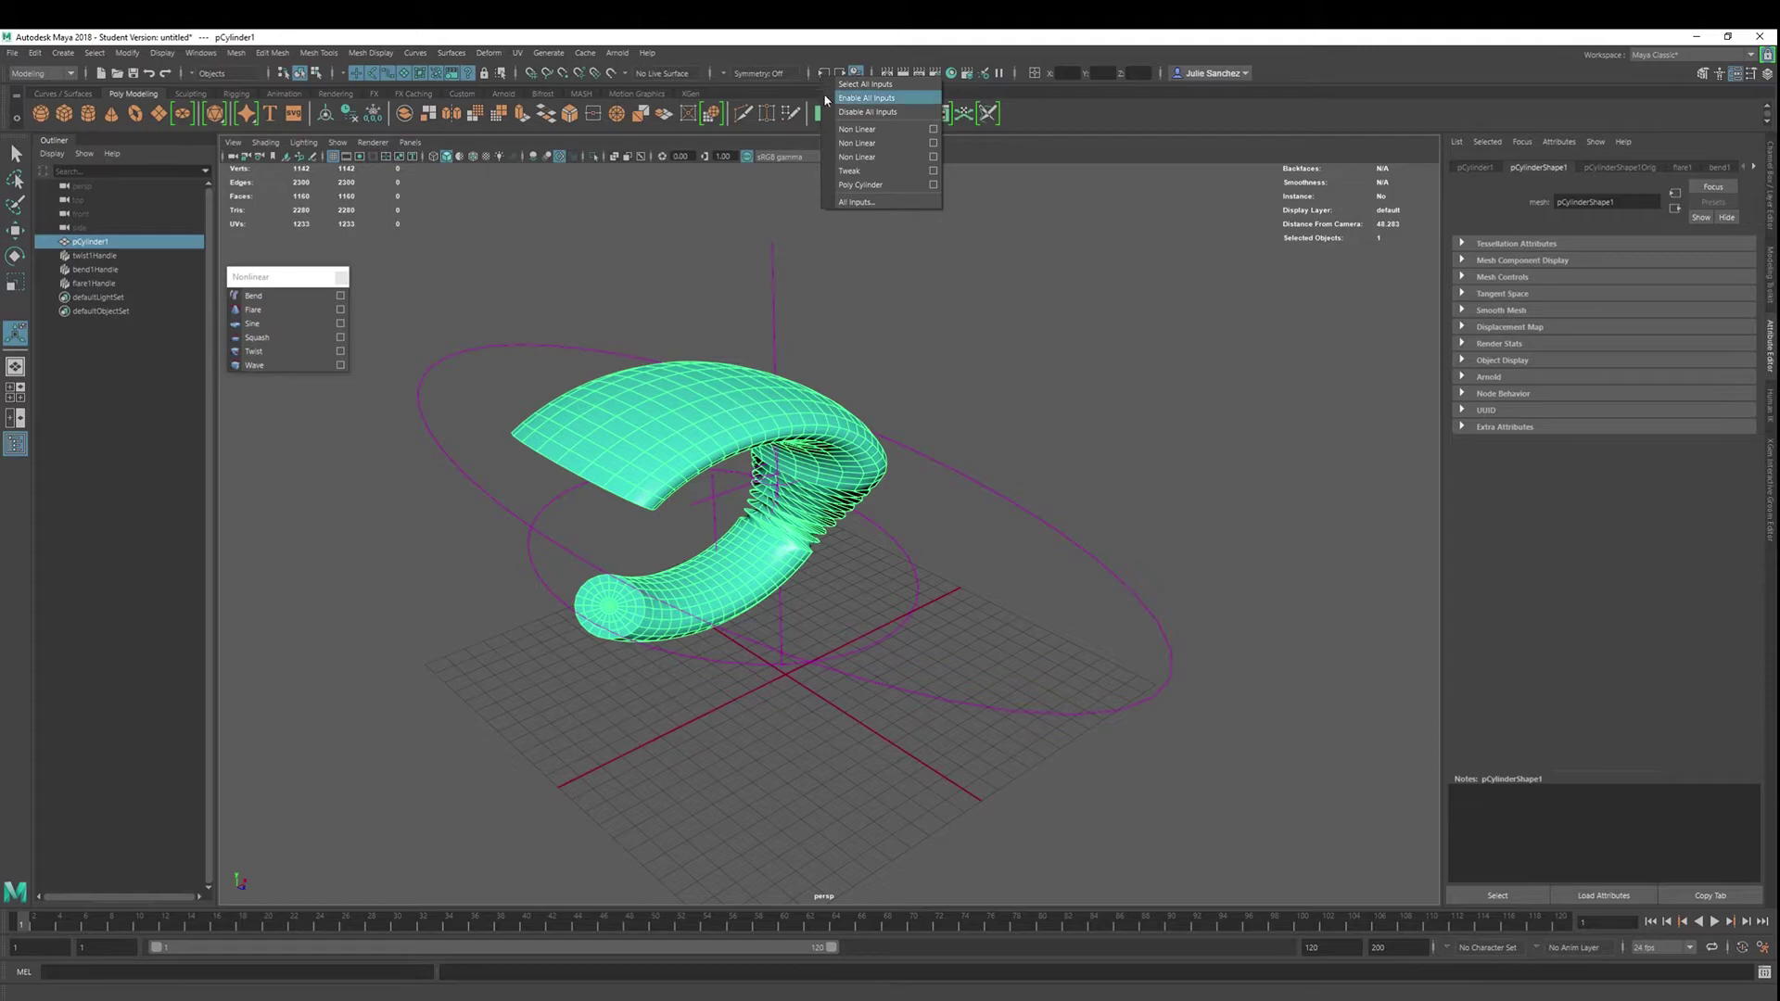
pyautogui.click(867, 208)
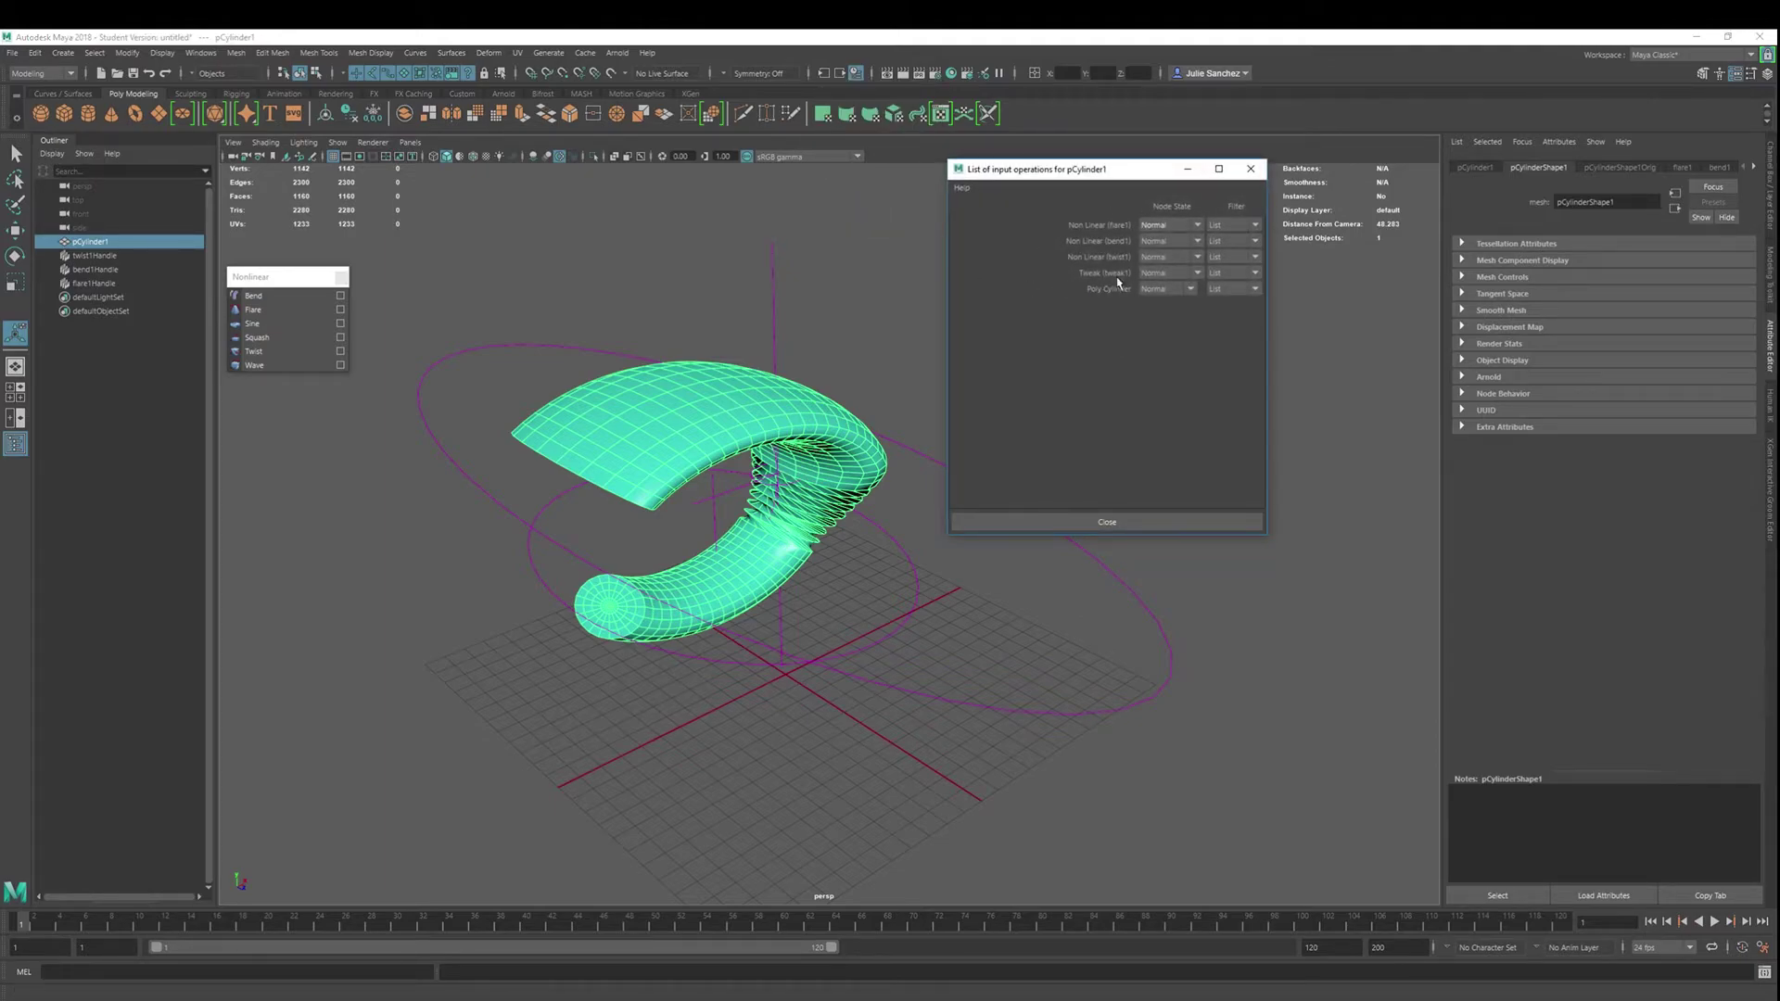
pyautogui.click(1197, 225)
pyautogui.click(1198, 227)
pyautogui.click(1249, 170)
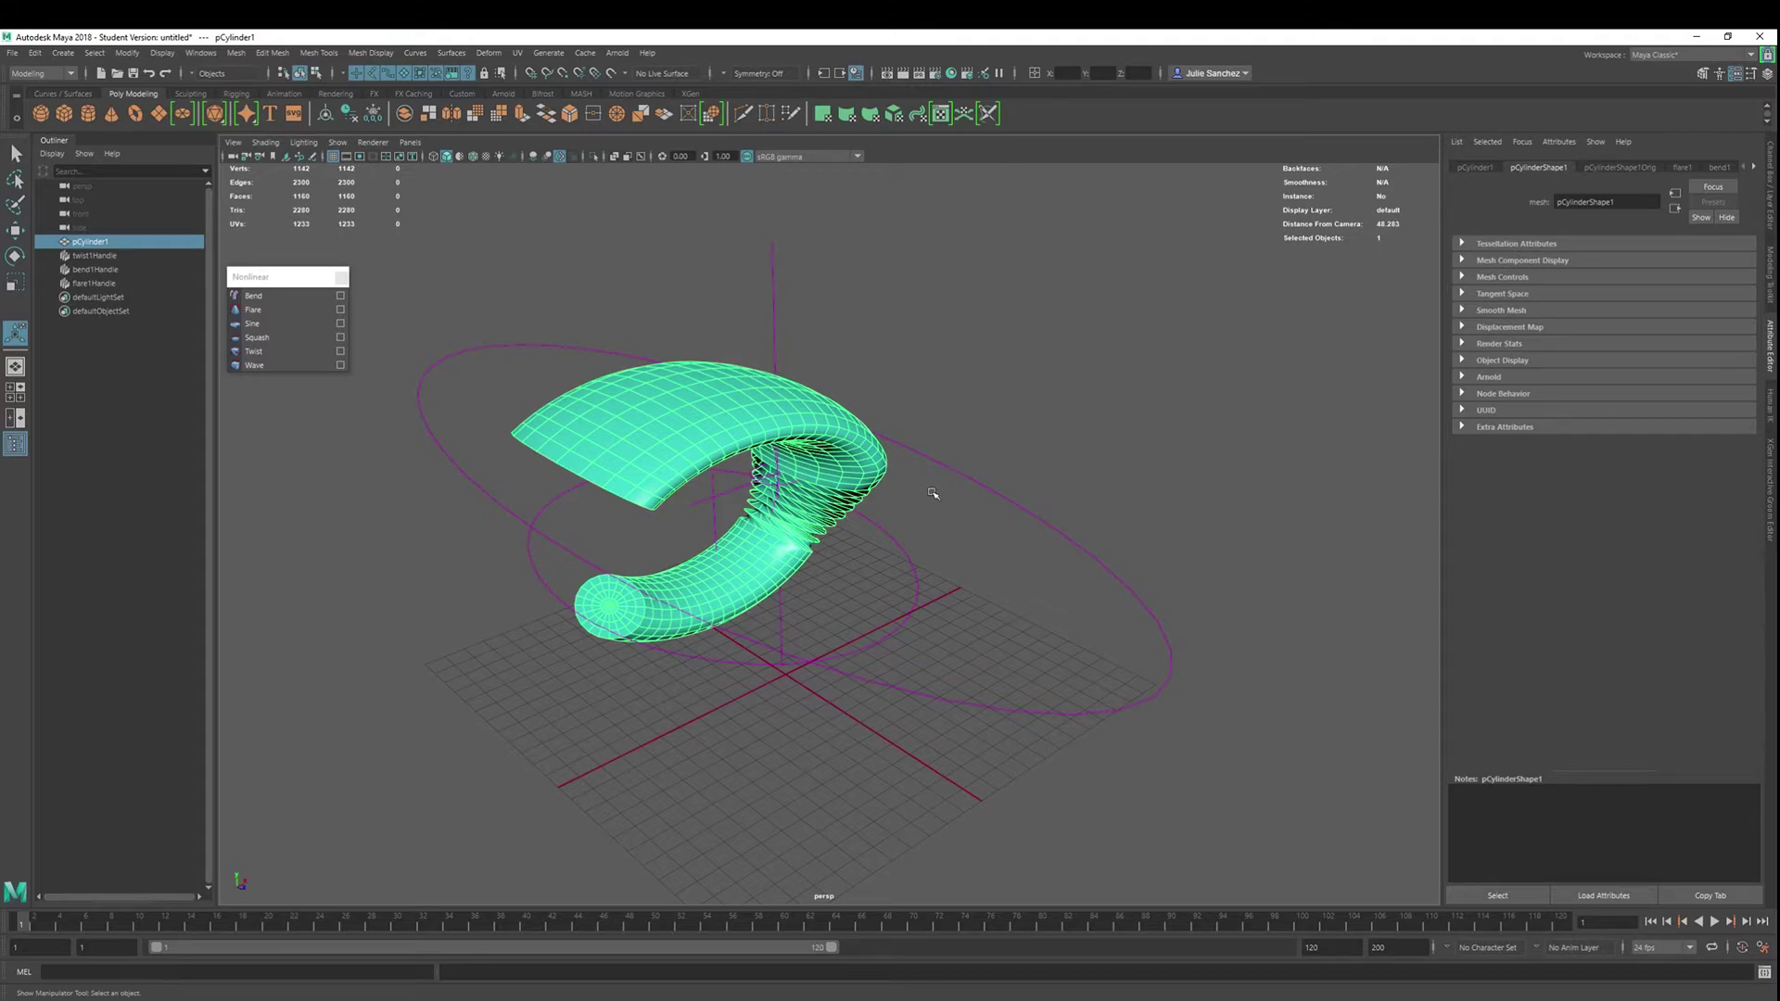
# Close the floating Nonlinear deformer list and delete the cylinder's construction history
pyautogui.keyDown('alt'); pyautogui.moveTo(675, 662); pyautogui.dragTo(474, 632); pyautogui.keyUp('alt')
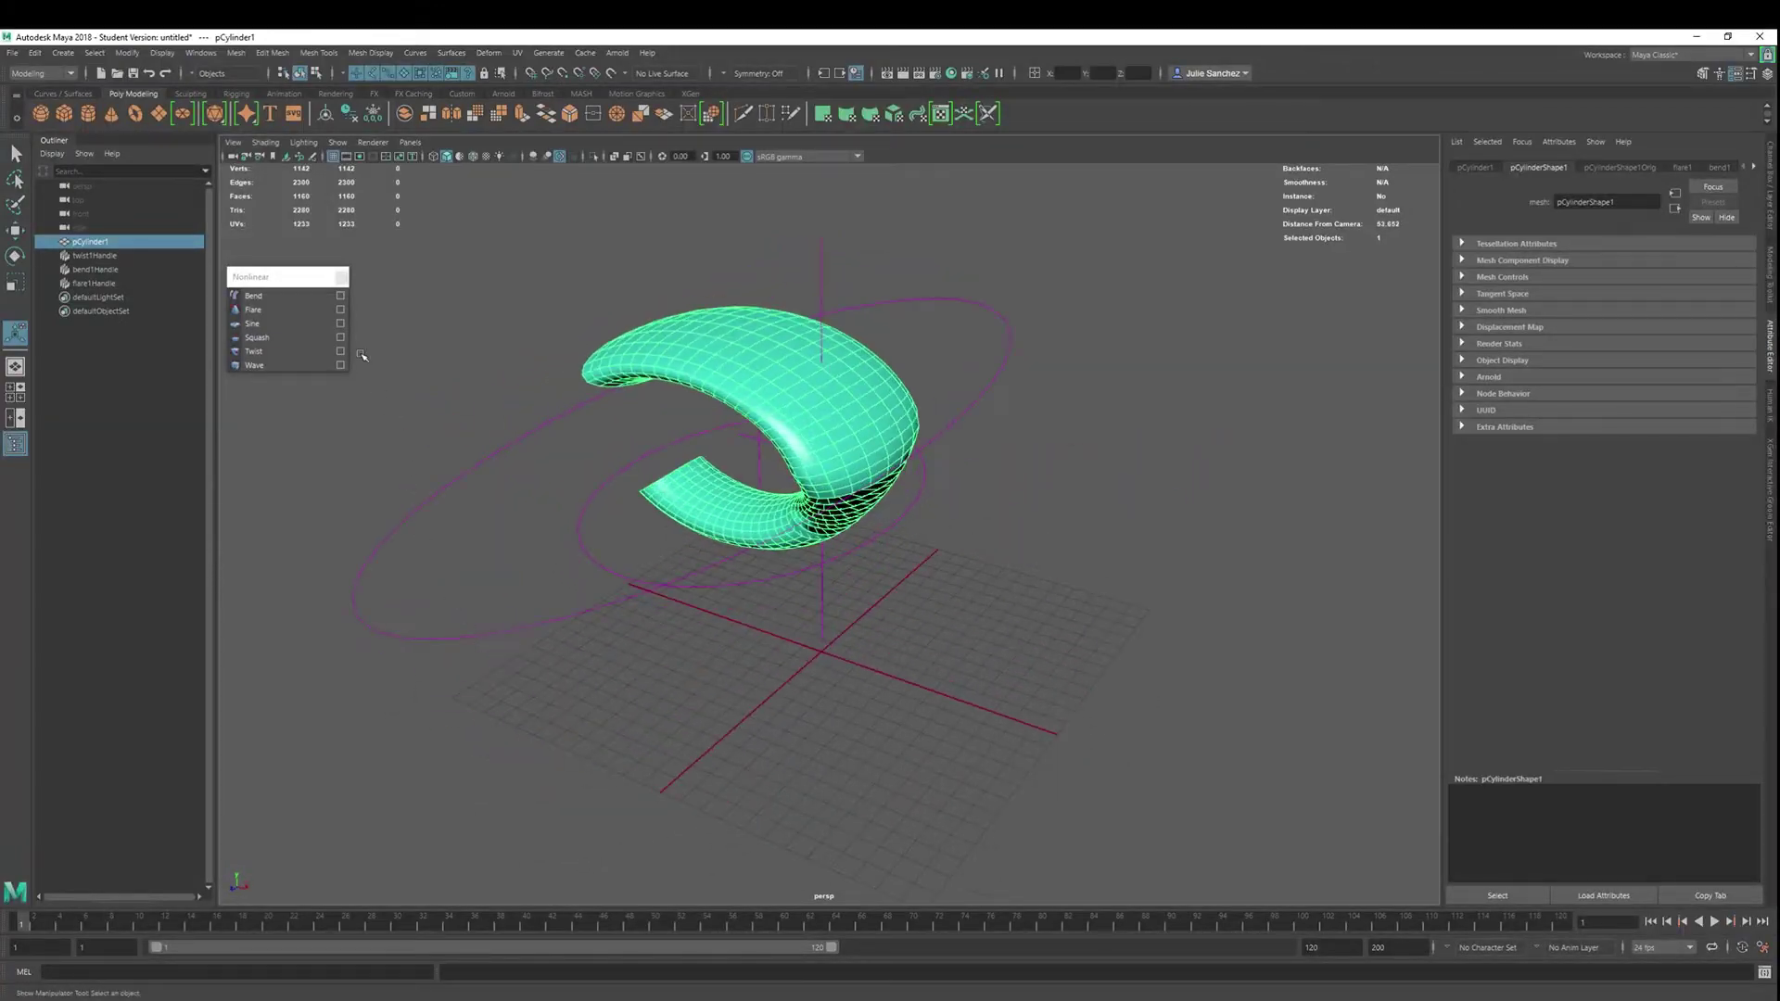
pyautogui.click(341, 277)
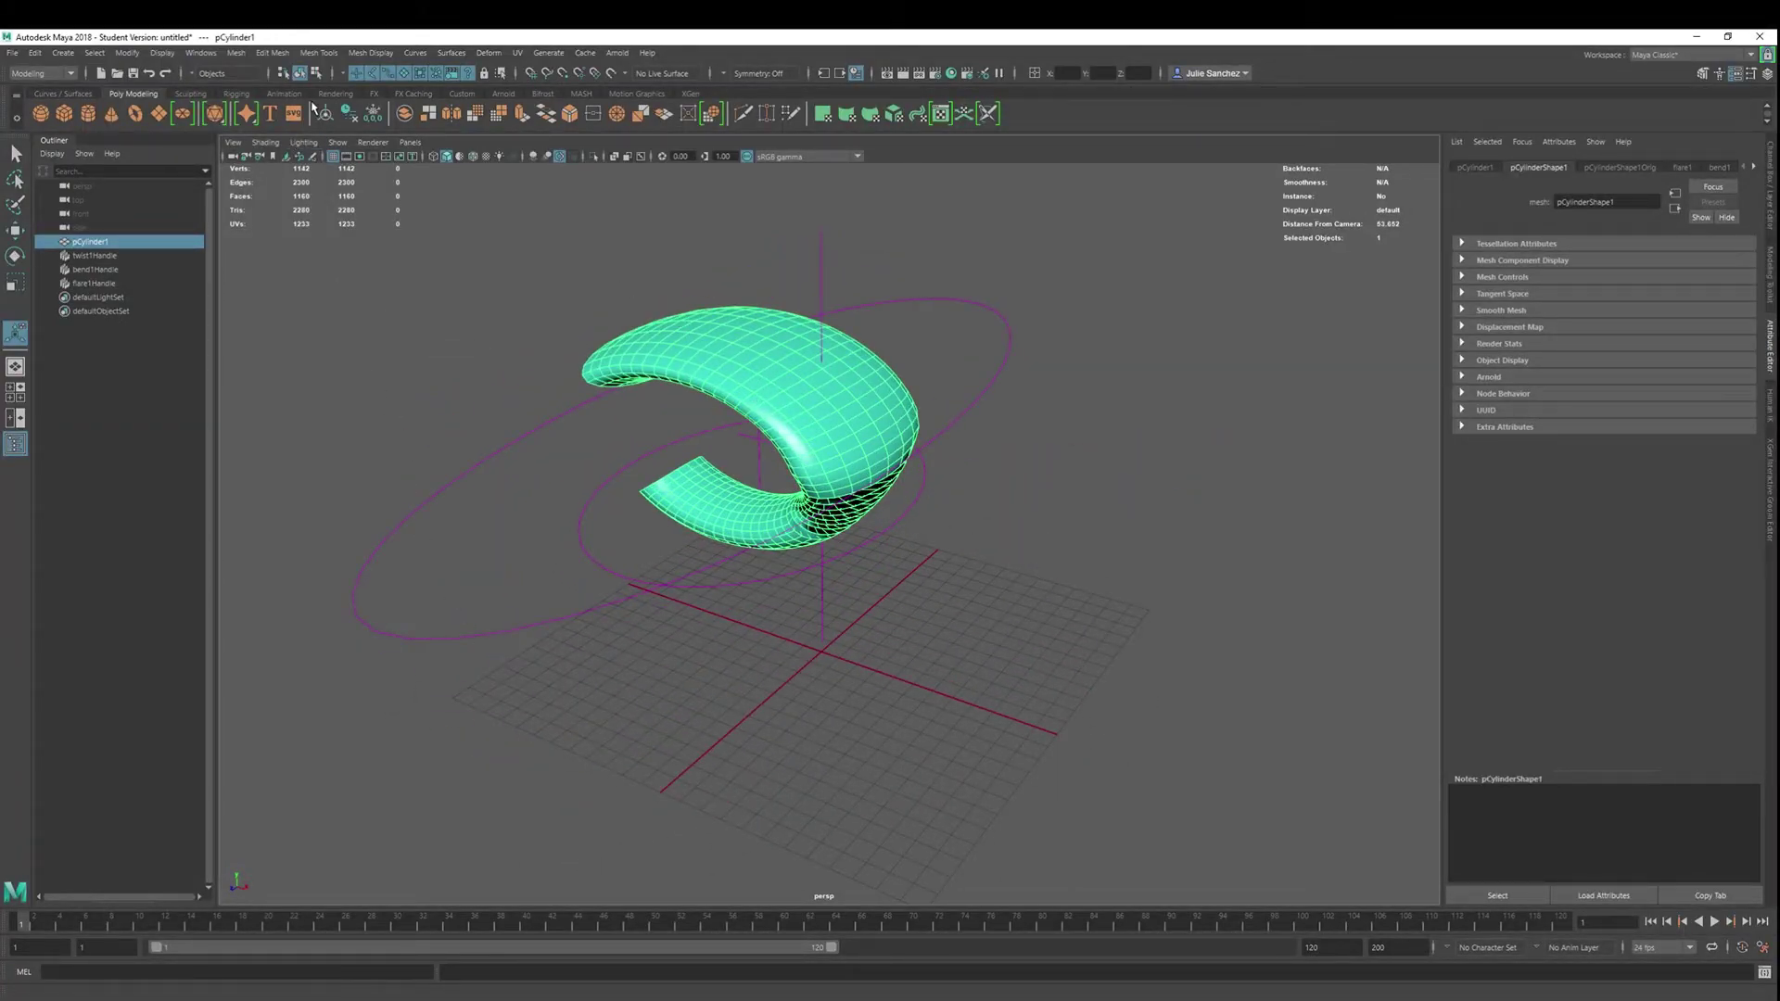
pyautogui.click(352, 119)
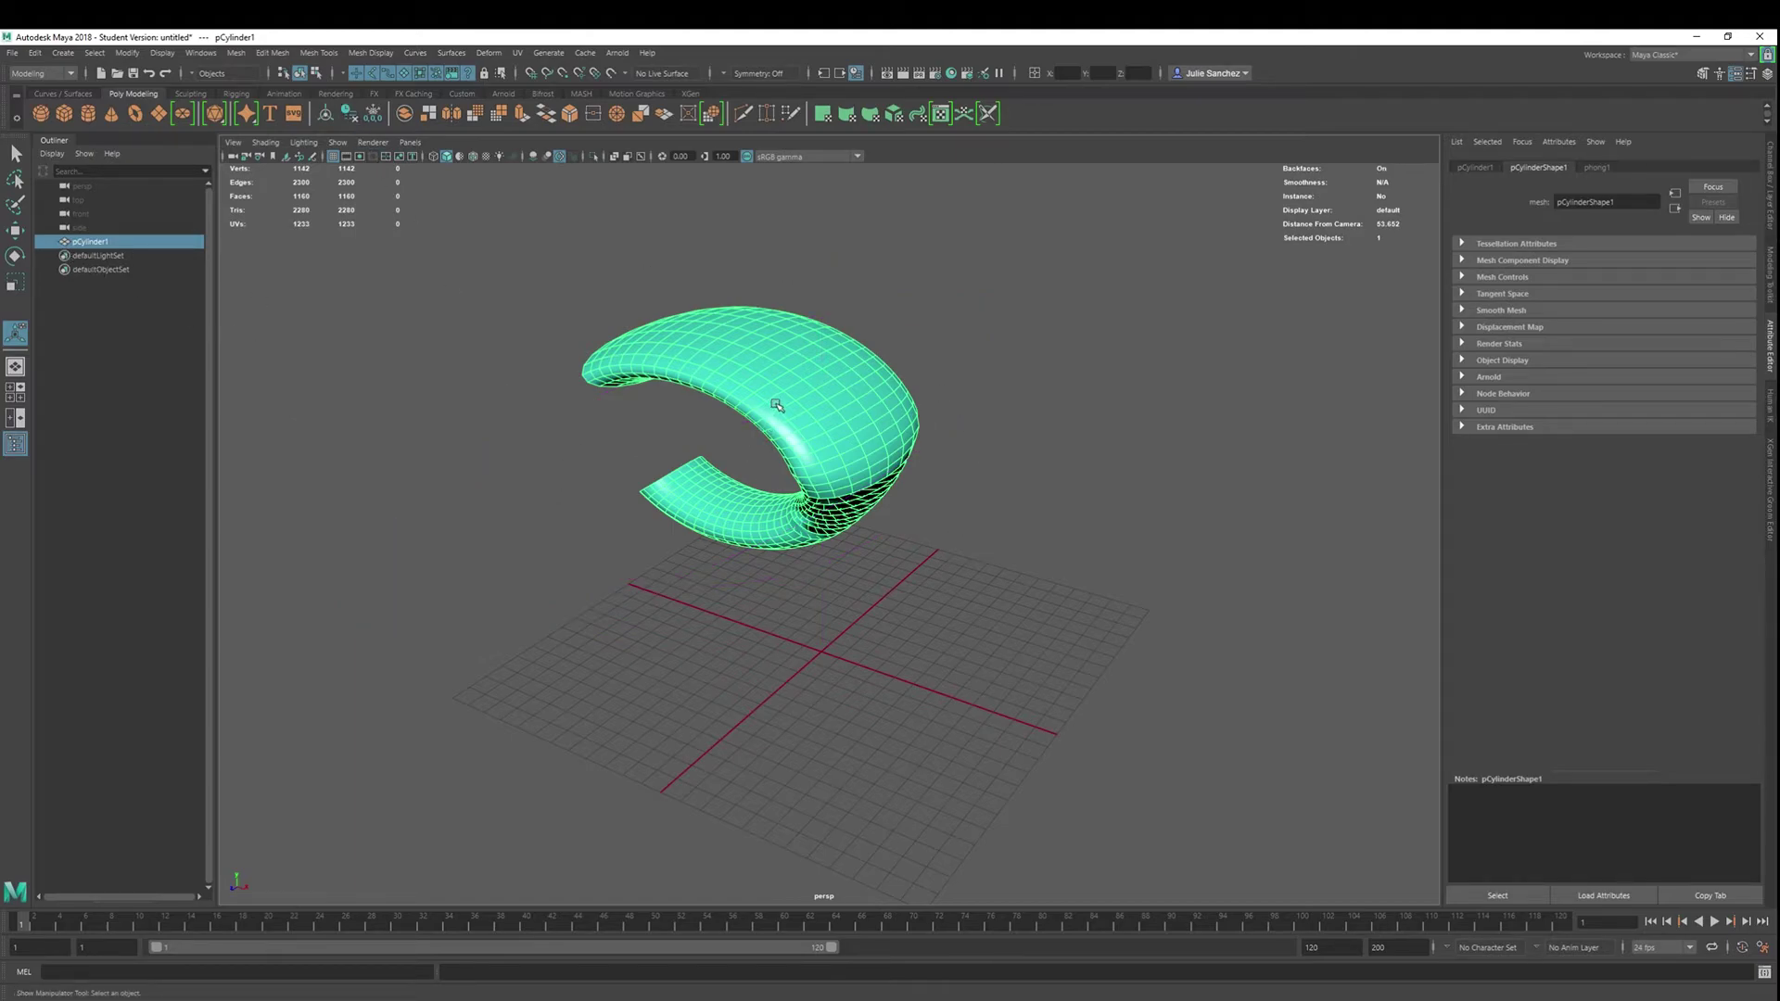
# Try moving the cylinder along its axes, and undo the moves together with the history deletion
pyautogui.press('w')
pyautogui.moveTo(941, 484)
pyautogui.mouseDown()
pyautogui.moveTo(1262, 576)
pyautogui.moveTo(969, 492)
pyautogui.mouseUp()
pyautogui.moveTo(779, 506); pyautogui.dragTo(932, 582)
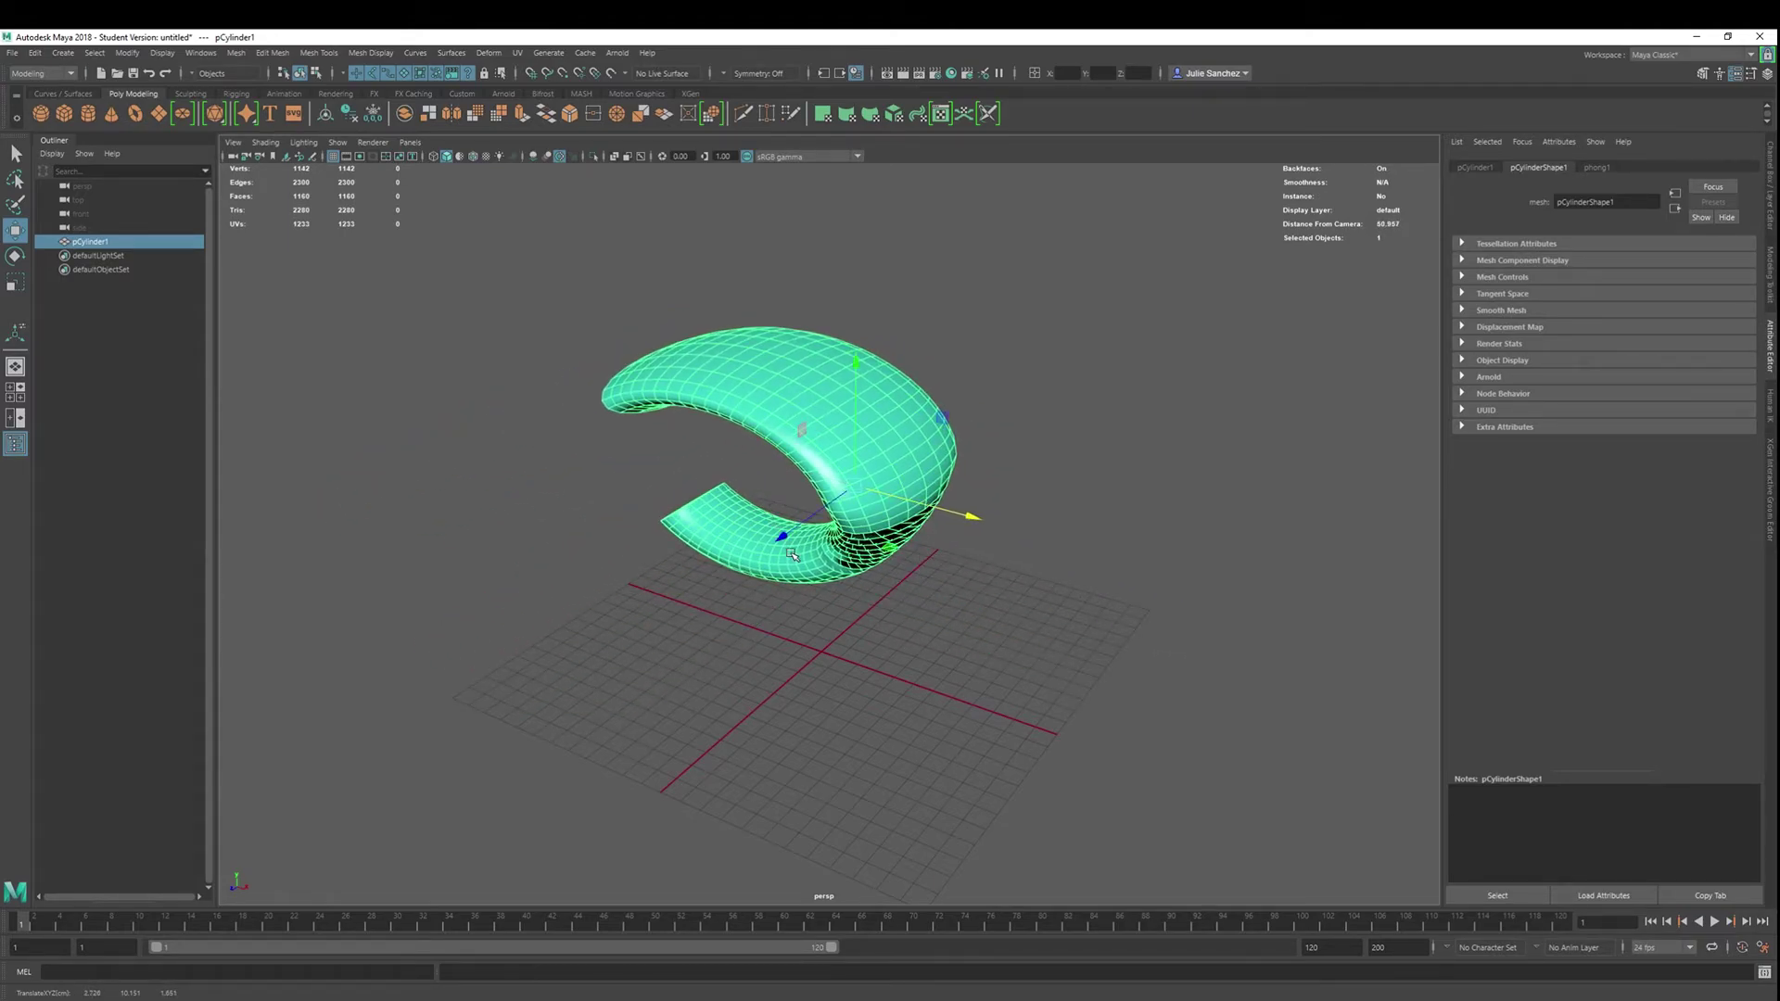
pyautogui.moveTo(793, 554); pyautogui.dragTo(786, 461)
pyautogui.hotkey('ctrl', 'z')
pyautogui.hotkey('ctrl', 'z')
pyautogui.hotkey('ctrl', 'z')
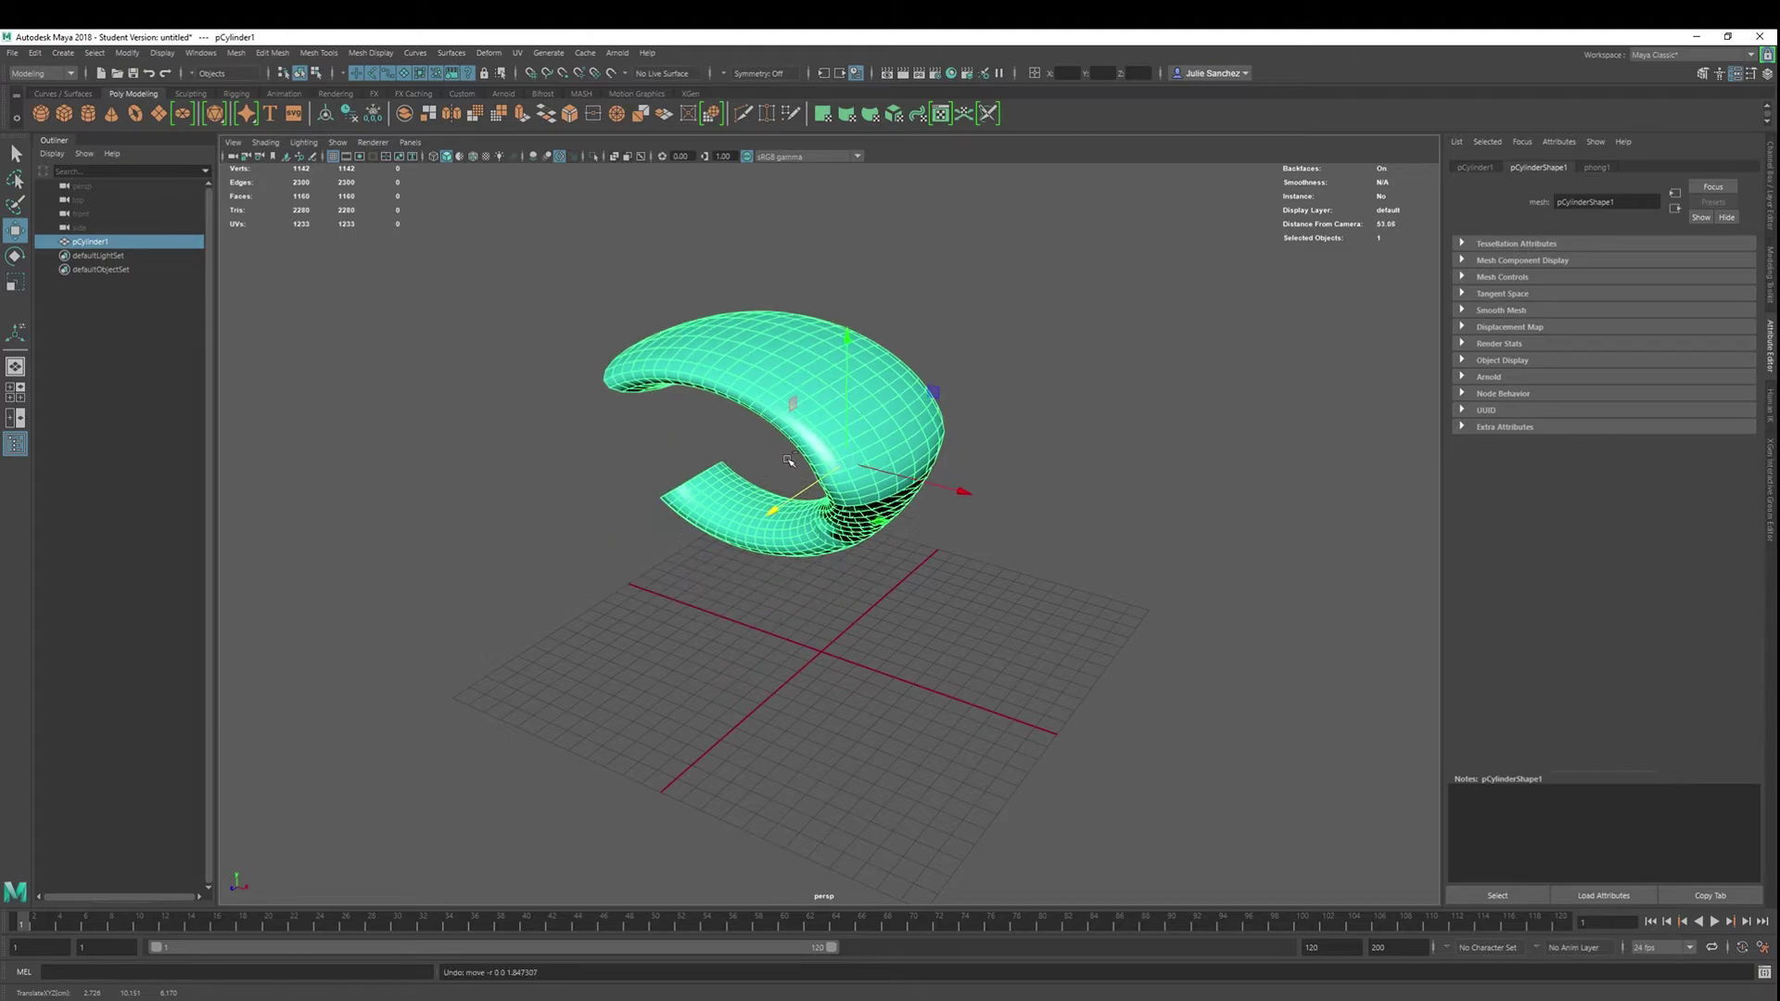
pyautogui.hotkey('ctrl', 'z')
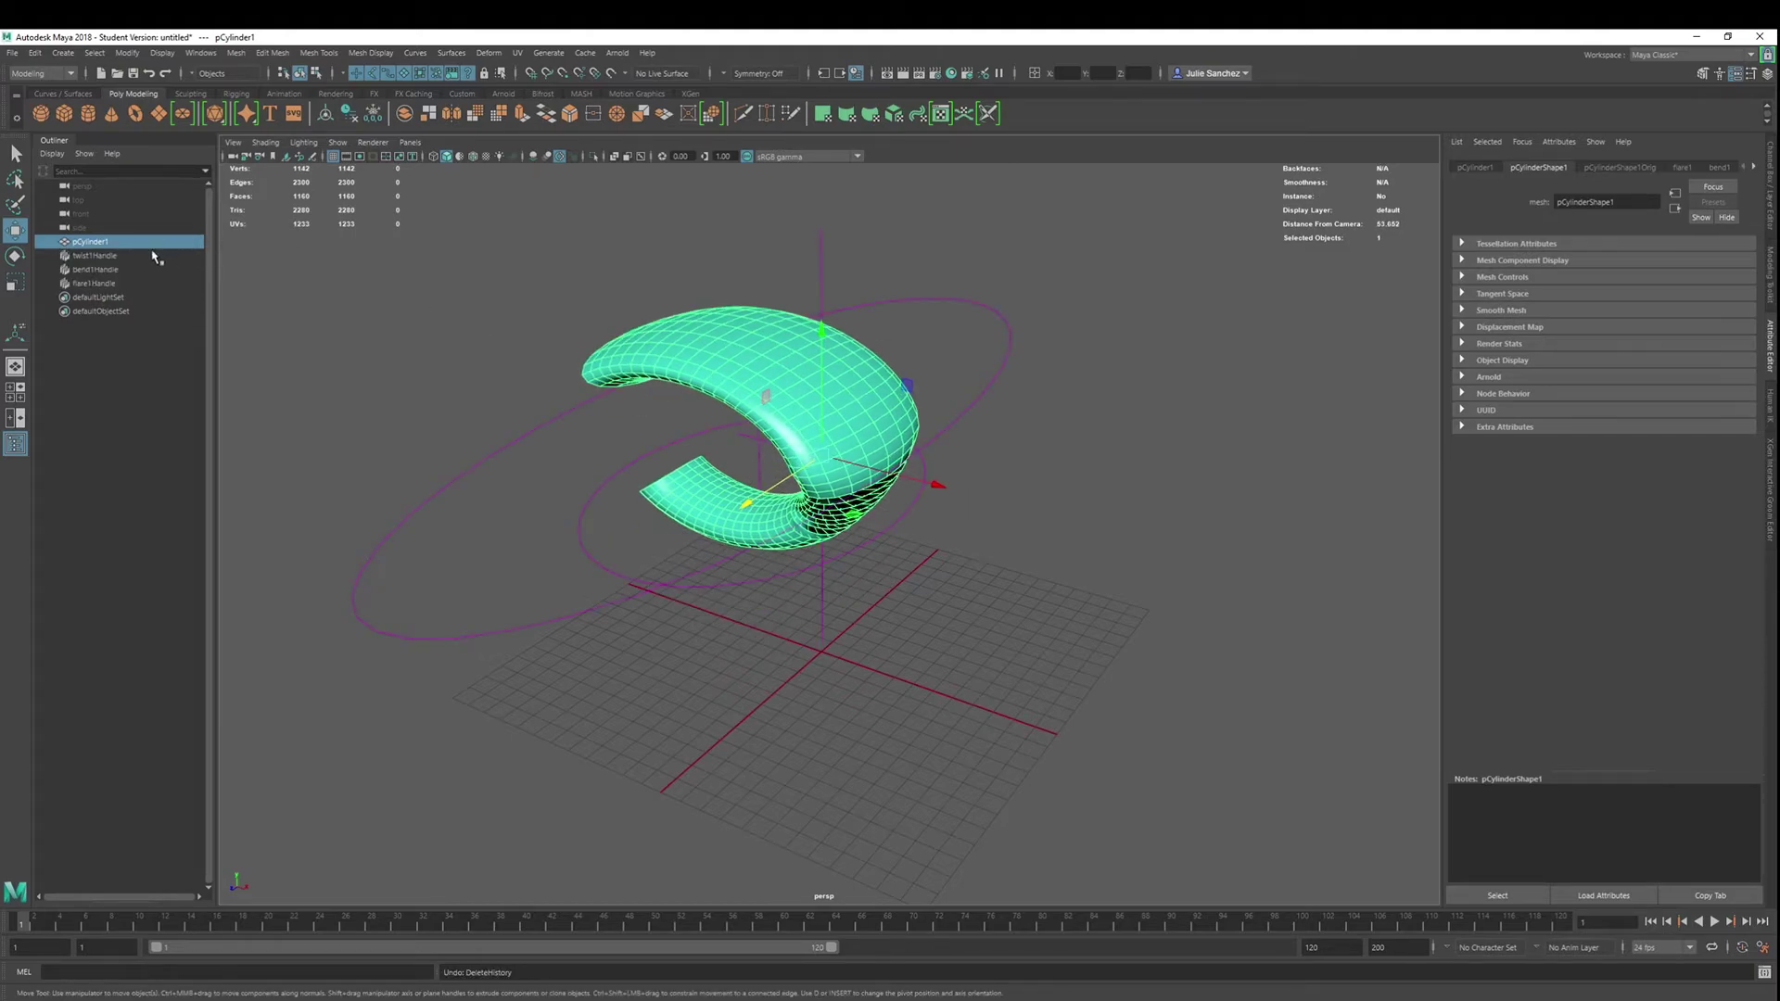
# Select the twist, bend and flare handles in turn to examine the deformers still attached to the cylinder
pyautogui.click(93, 269)
pyautogui.click(91, 283)
pyautogui.click(86, 257)
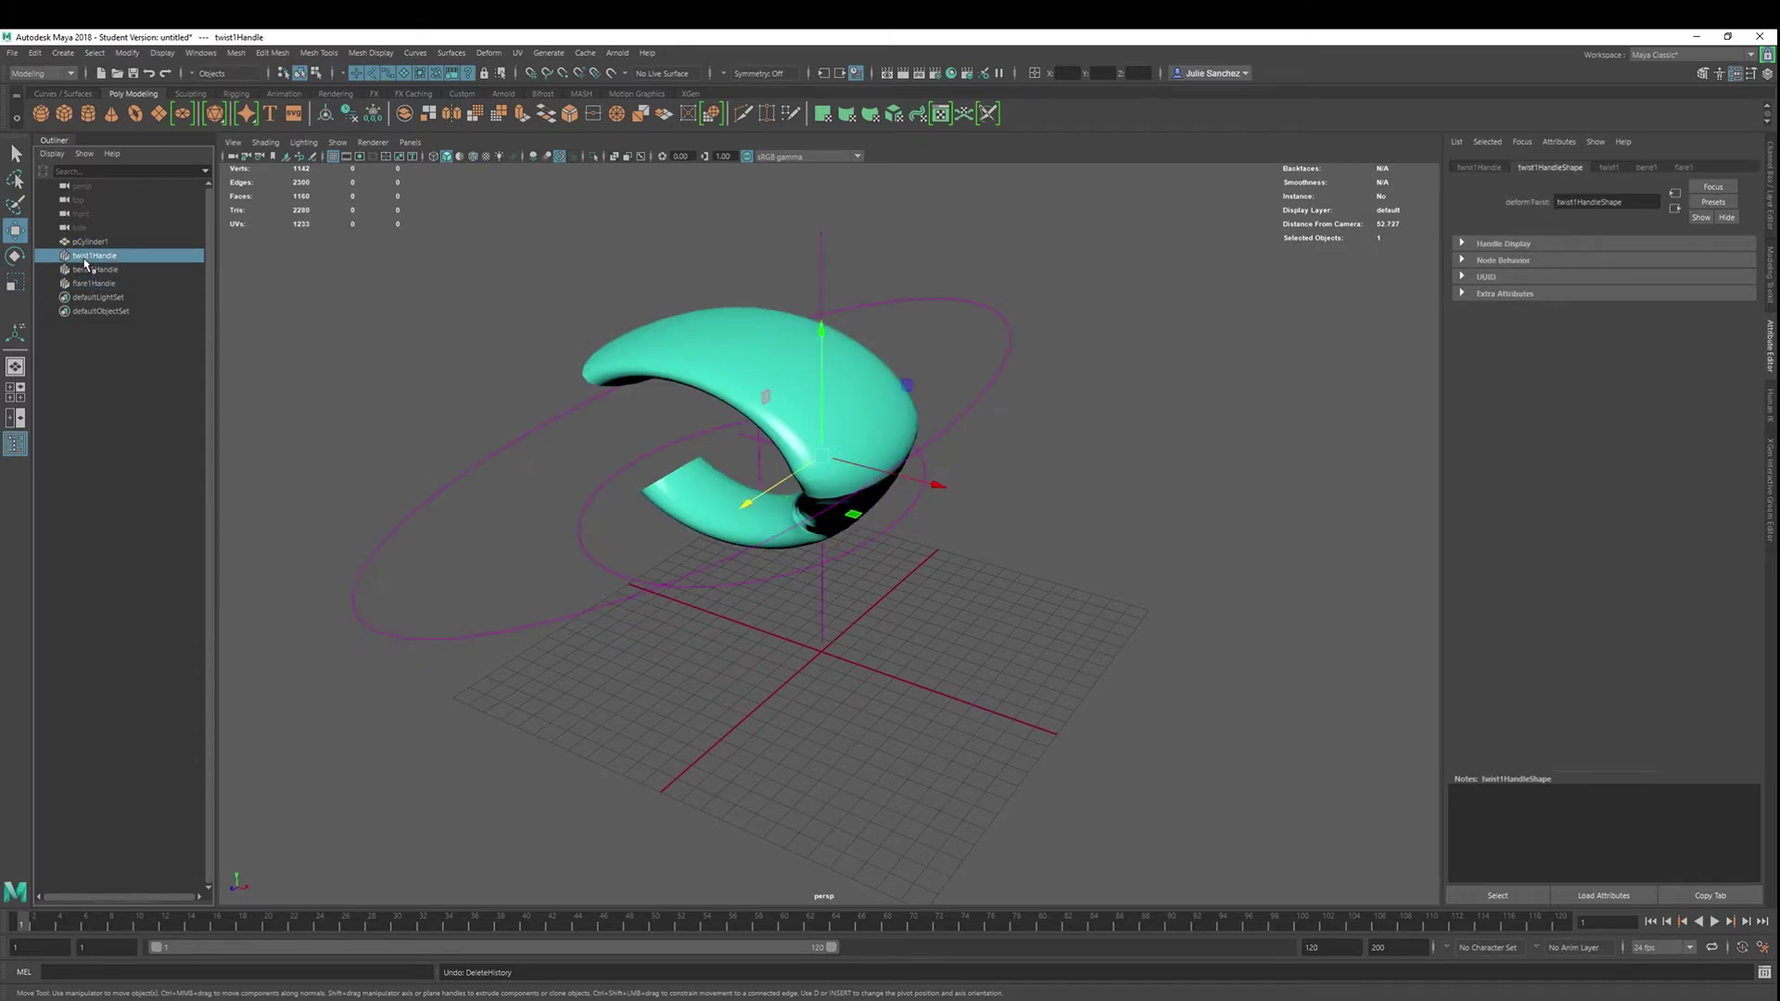
pyautogui.click(88, 269)
pyautogui.click(93, 284)
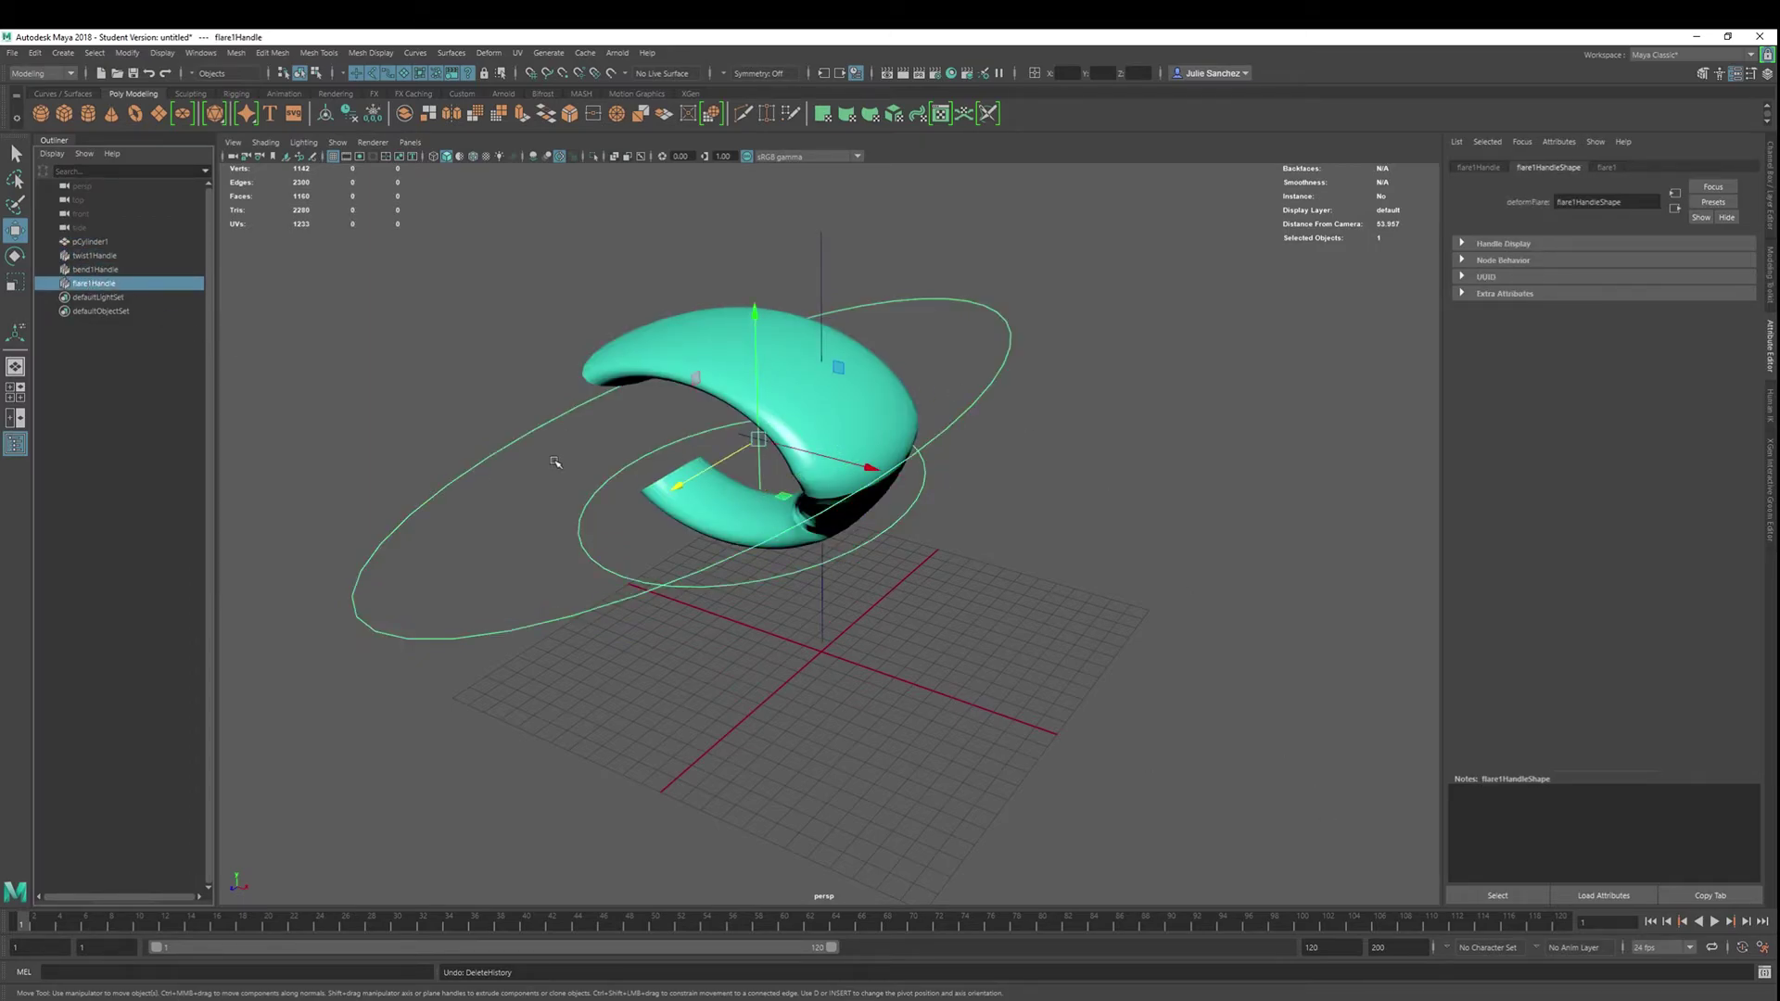
# Delete the cylinder's construction history to bake in its deformed shape
pyautogui.keyDown('alt'); pyautogui.moveTo(554, 462); pyautogui.dragTo(631, 412); pyautogui.keyUp('alt')
pyautogui.click(636, 405)
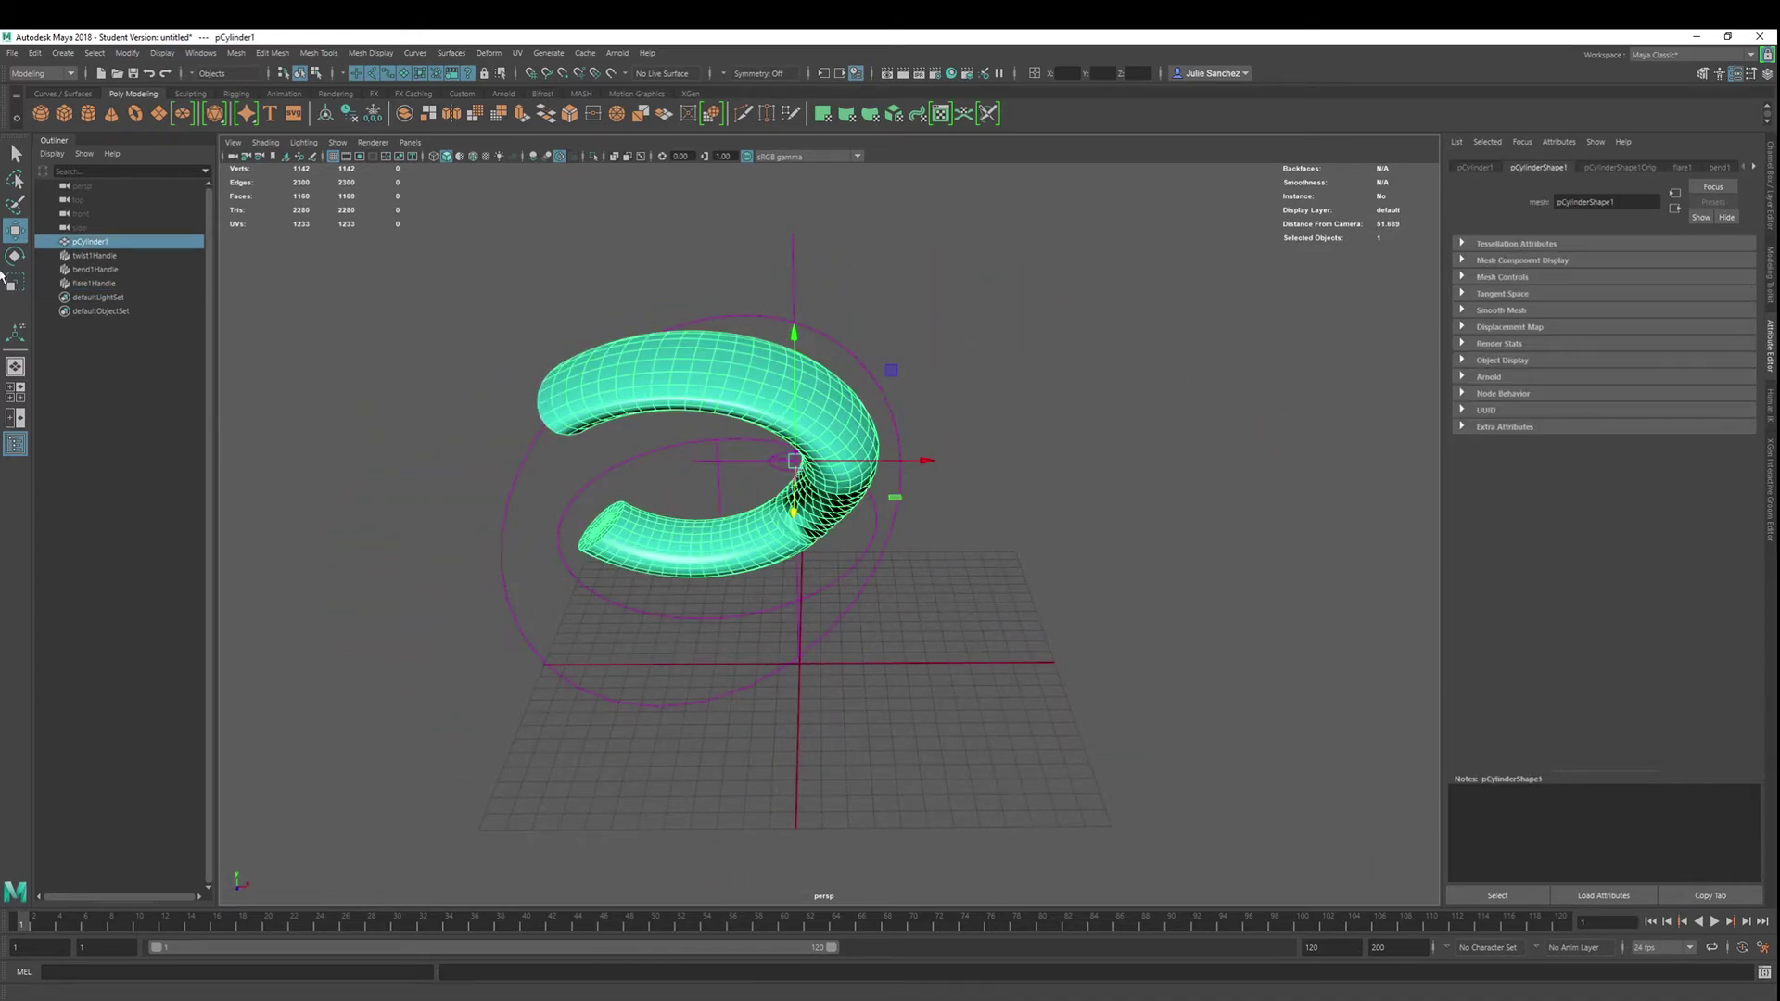
pyautogui.hotkey('alt', 'shift', 'd')
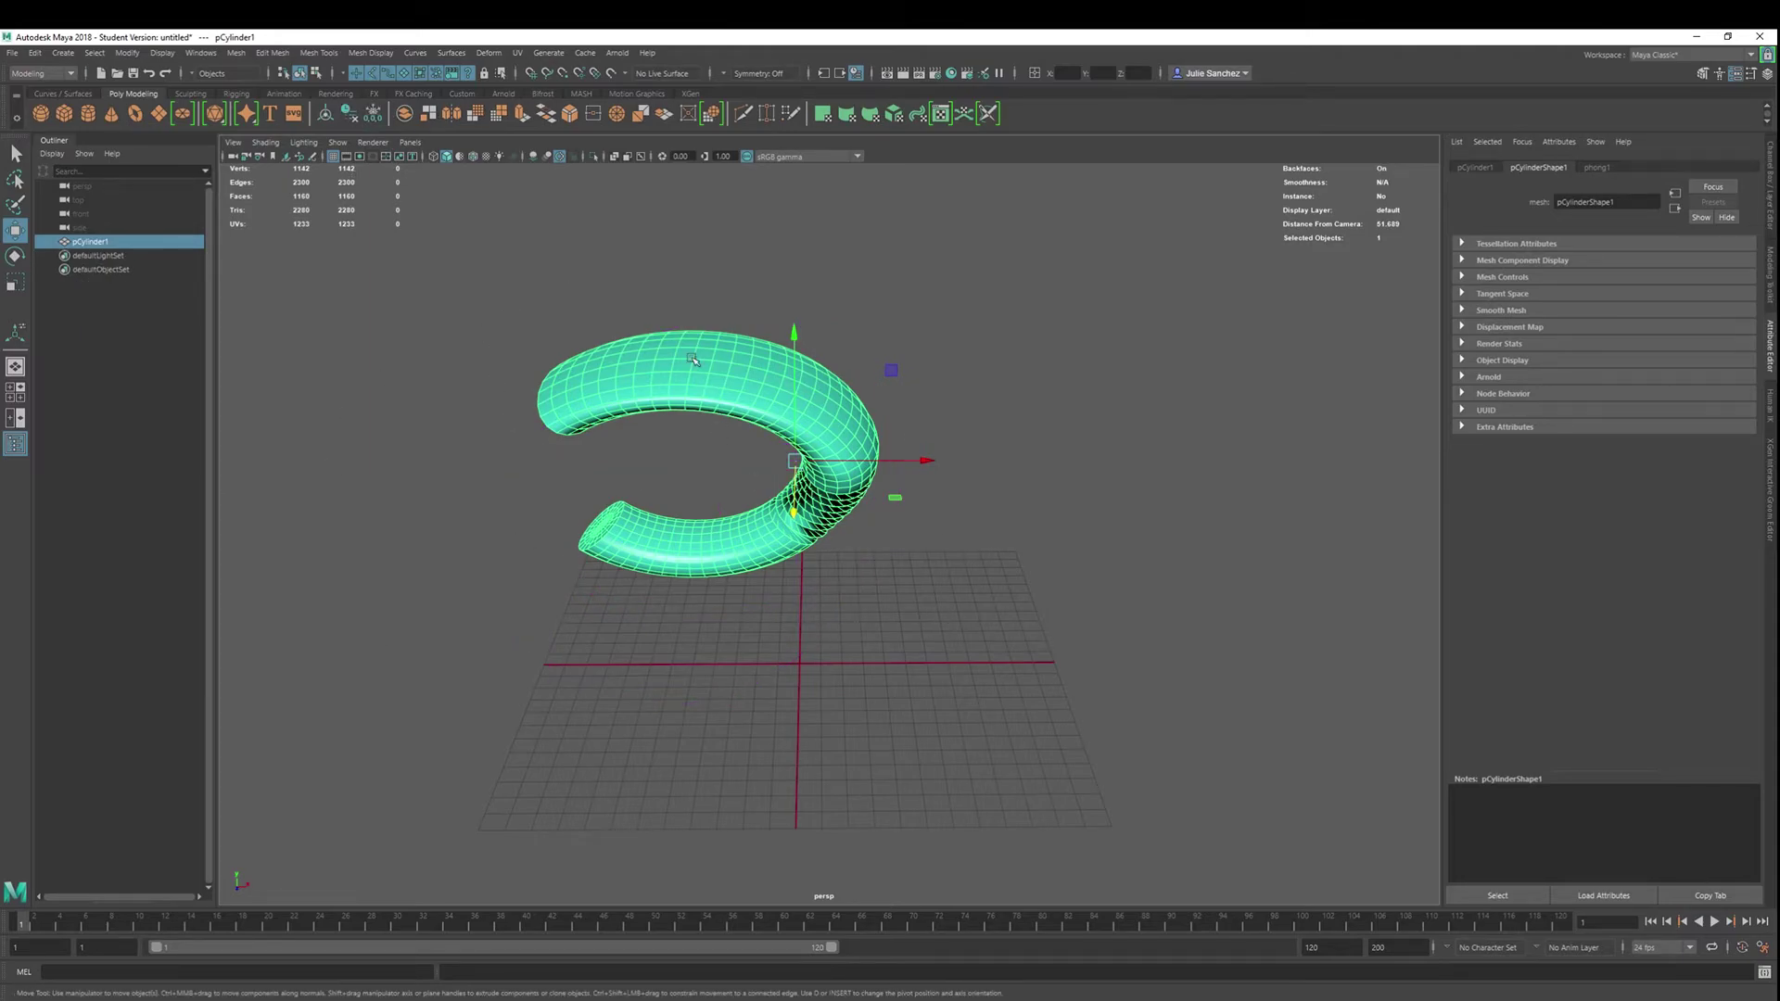
# Add a nonlinear Bend deformer to the baked cylinder and adjust its curvature with the handle's manipulator
pyautogui.click(484, 53)
pyautogui.moveTo(519, 263)
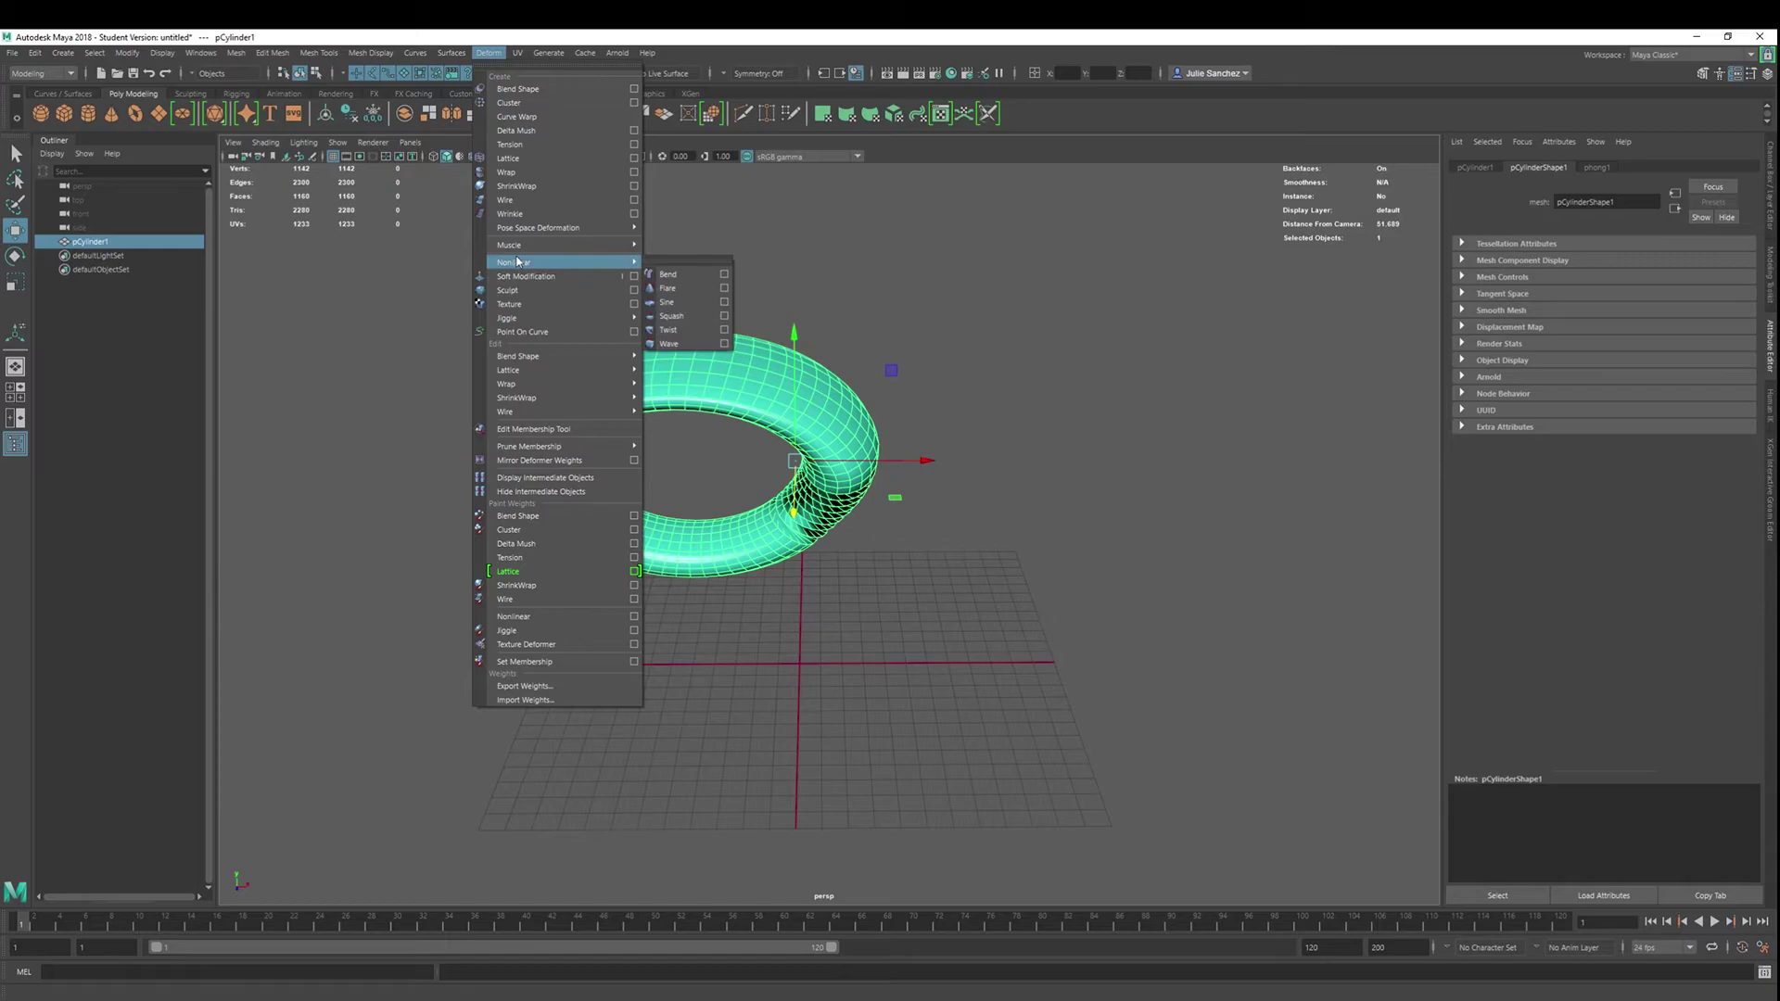
pyautogui.click(667, 275)
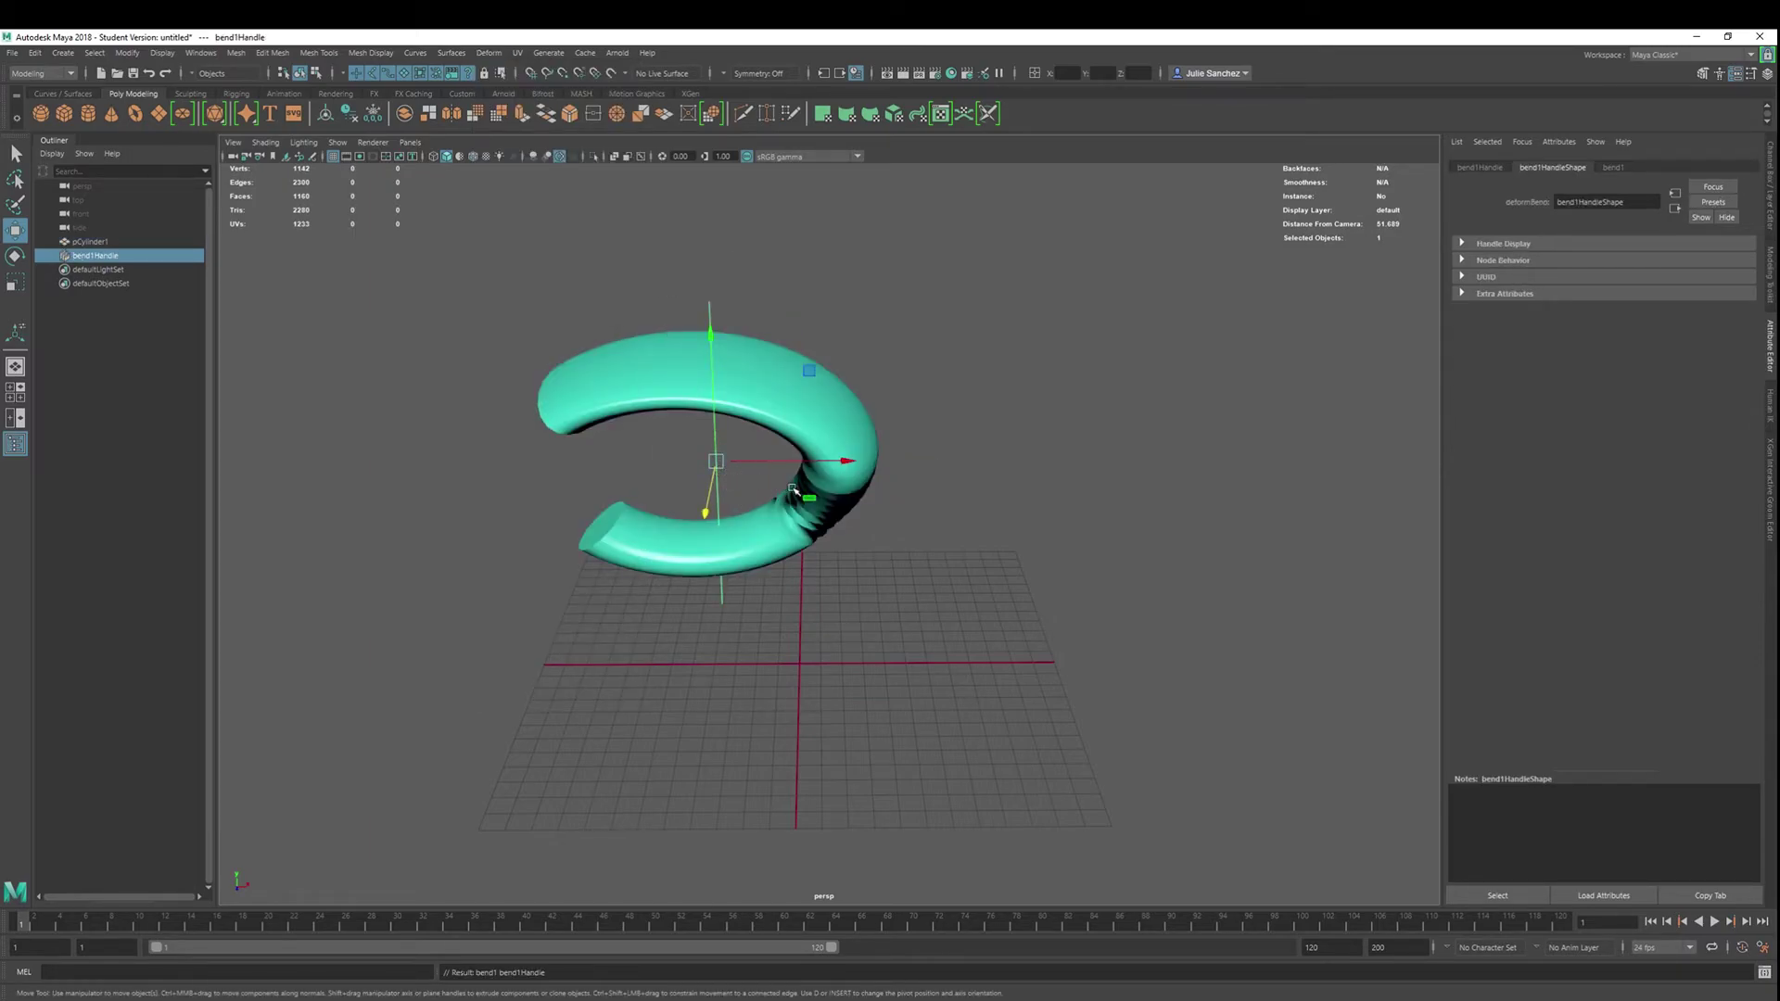
pyautogui.press('t')
pyautogui.moveTo(718, 455); pyautogui.dragTo(830, 432)
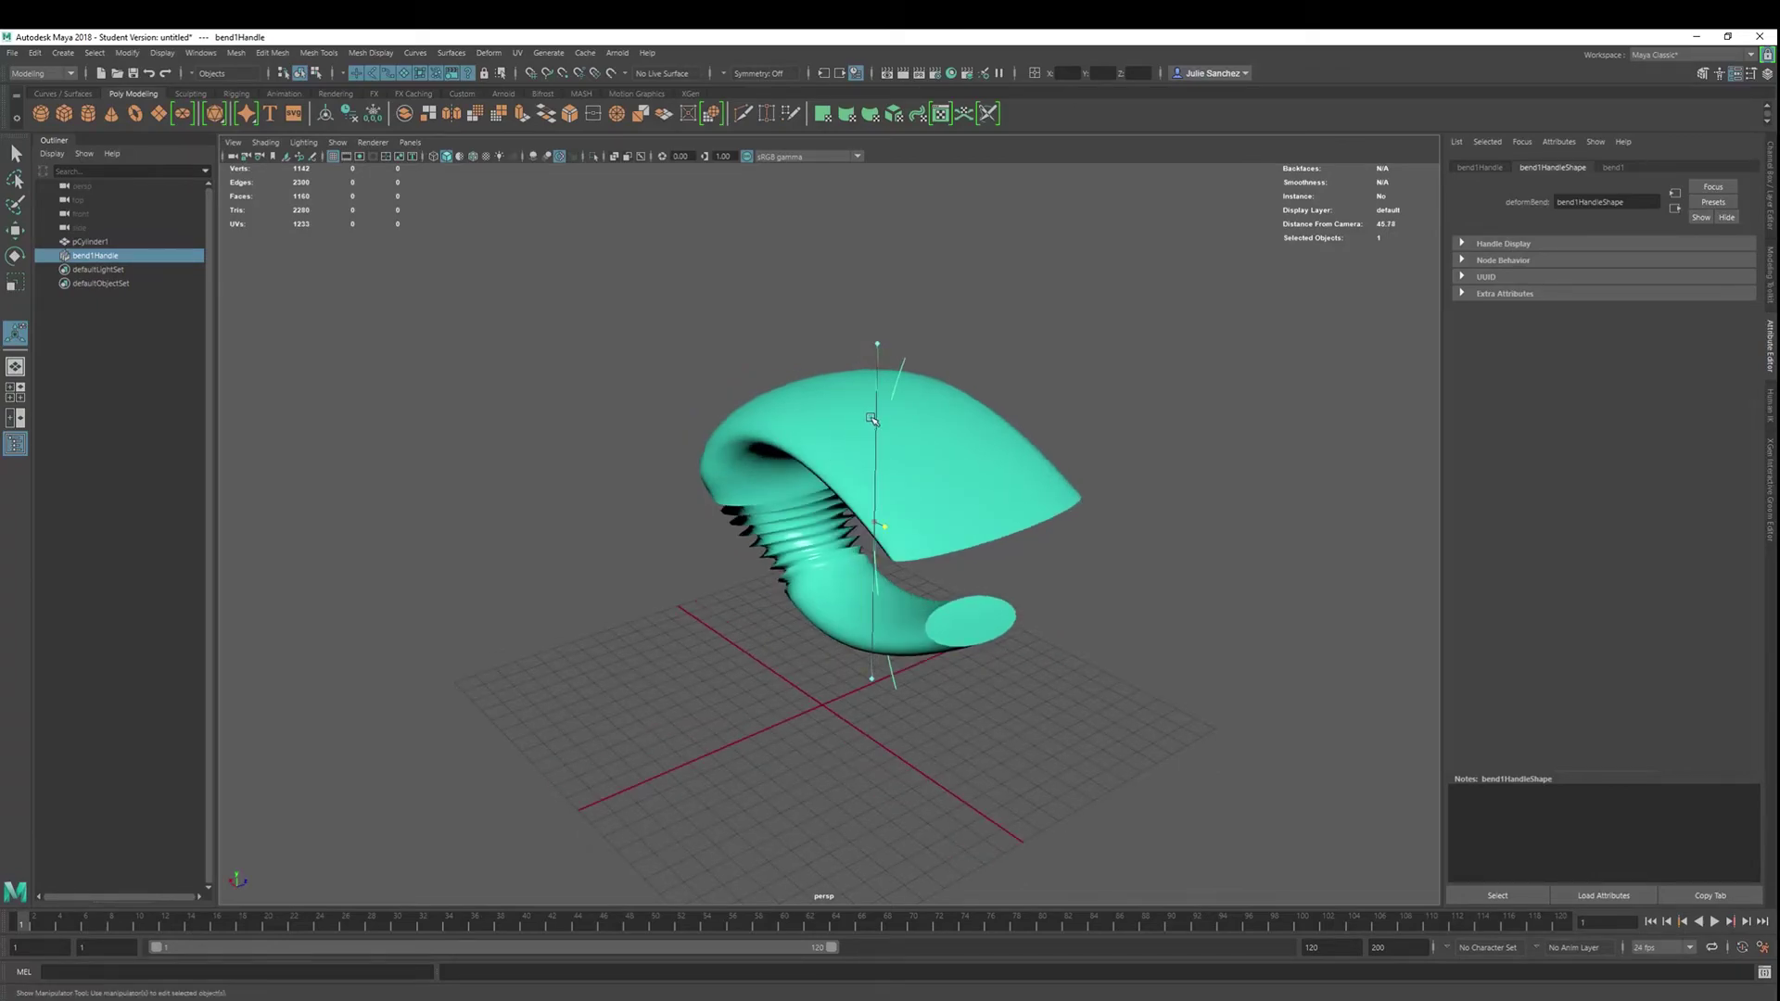
pyautogui.keyDown('alt'); pyautogui.moveTo(797, 436); pyautogui.dragTo(801, 435); pyautogui.keyUp('alt')
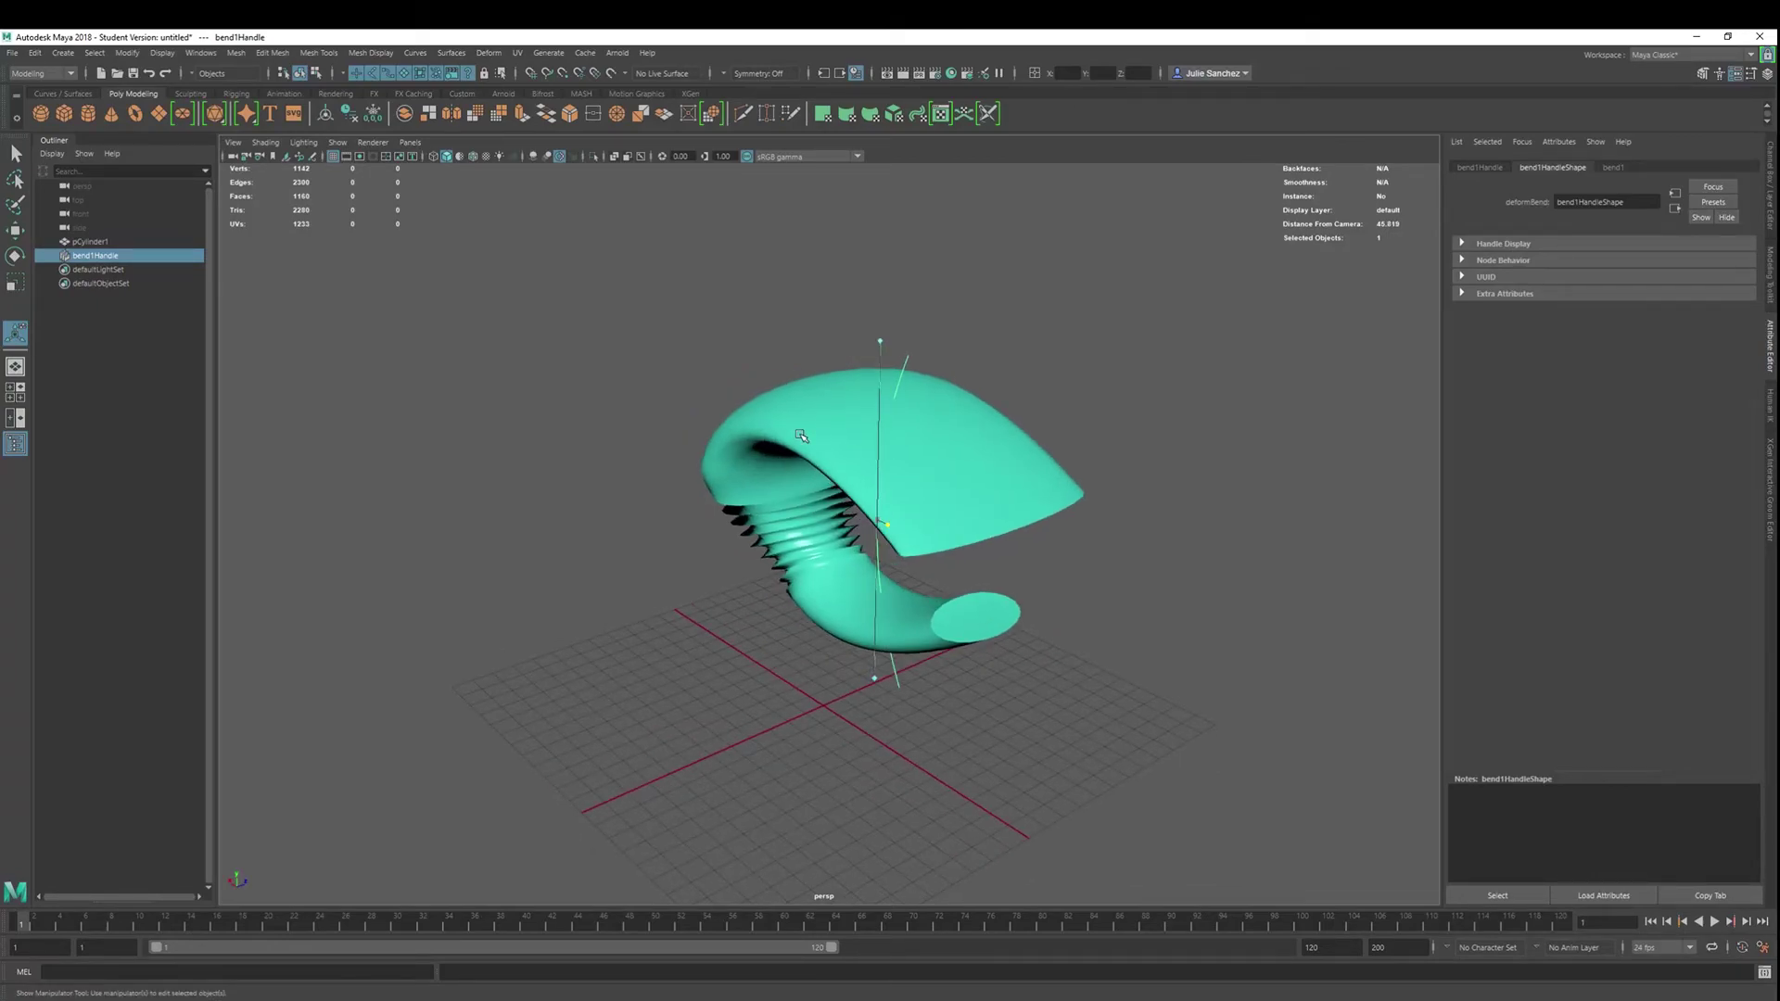
# Inspect the bent cylinder from several sides and delete the new bend handle
pyautogui.click(801, 435)
pyautogui.keyDown('alt'); pyautogui.moveTo(1097, 393); pyautogui.dragTo(677, 420); pyautogui.keyUp('alt')
pyautogui.keyDown('alt'); pyautogui.moveTo(536, 397); pyautogui.dragTo(684, 397); pyautogui.keyUp('alt')
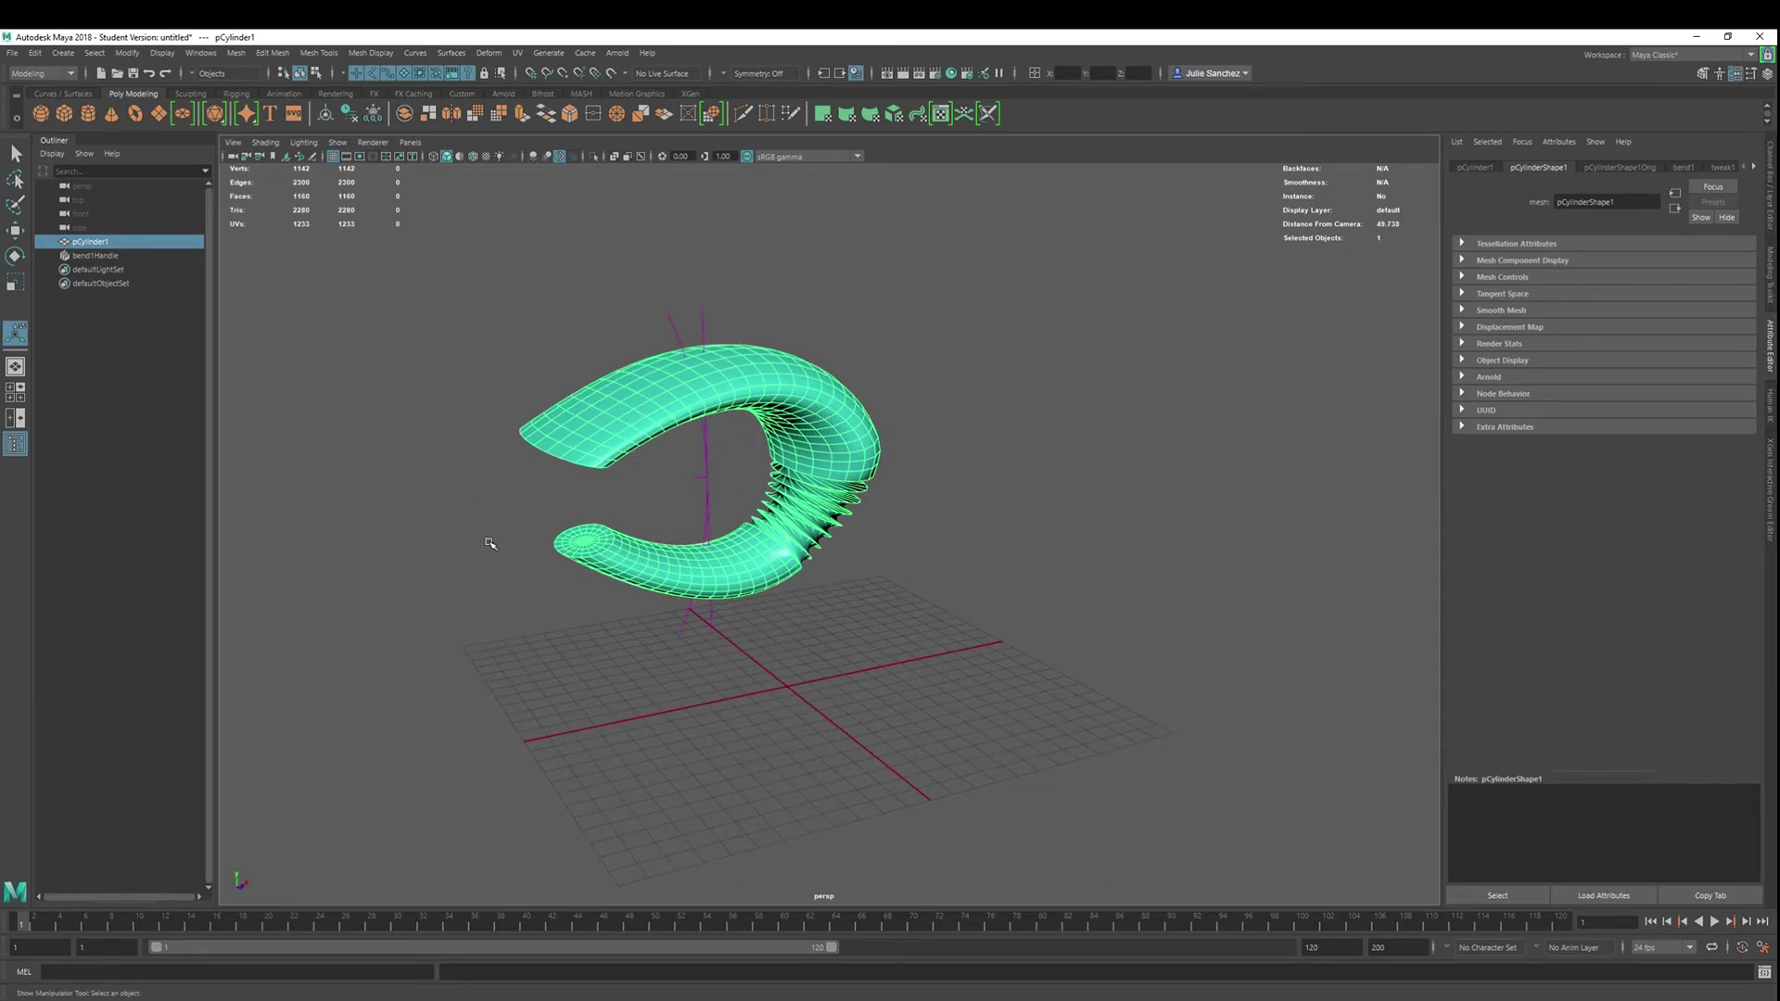
pyautogui.keyDown('alt'); pyautogui.moveTo(489, 544); pyautogui.dragTo(655, 551); pyautogui.keyUp('alt')
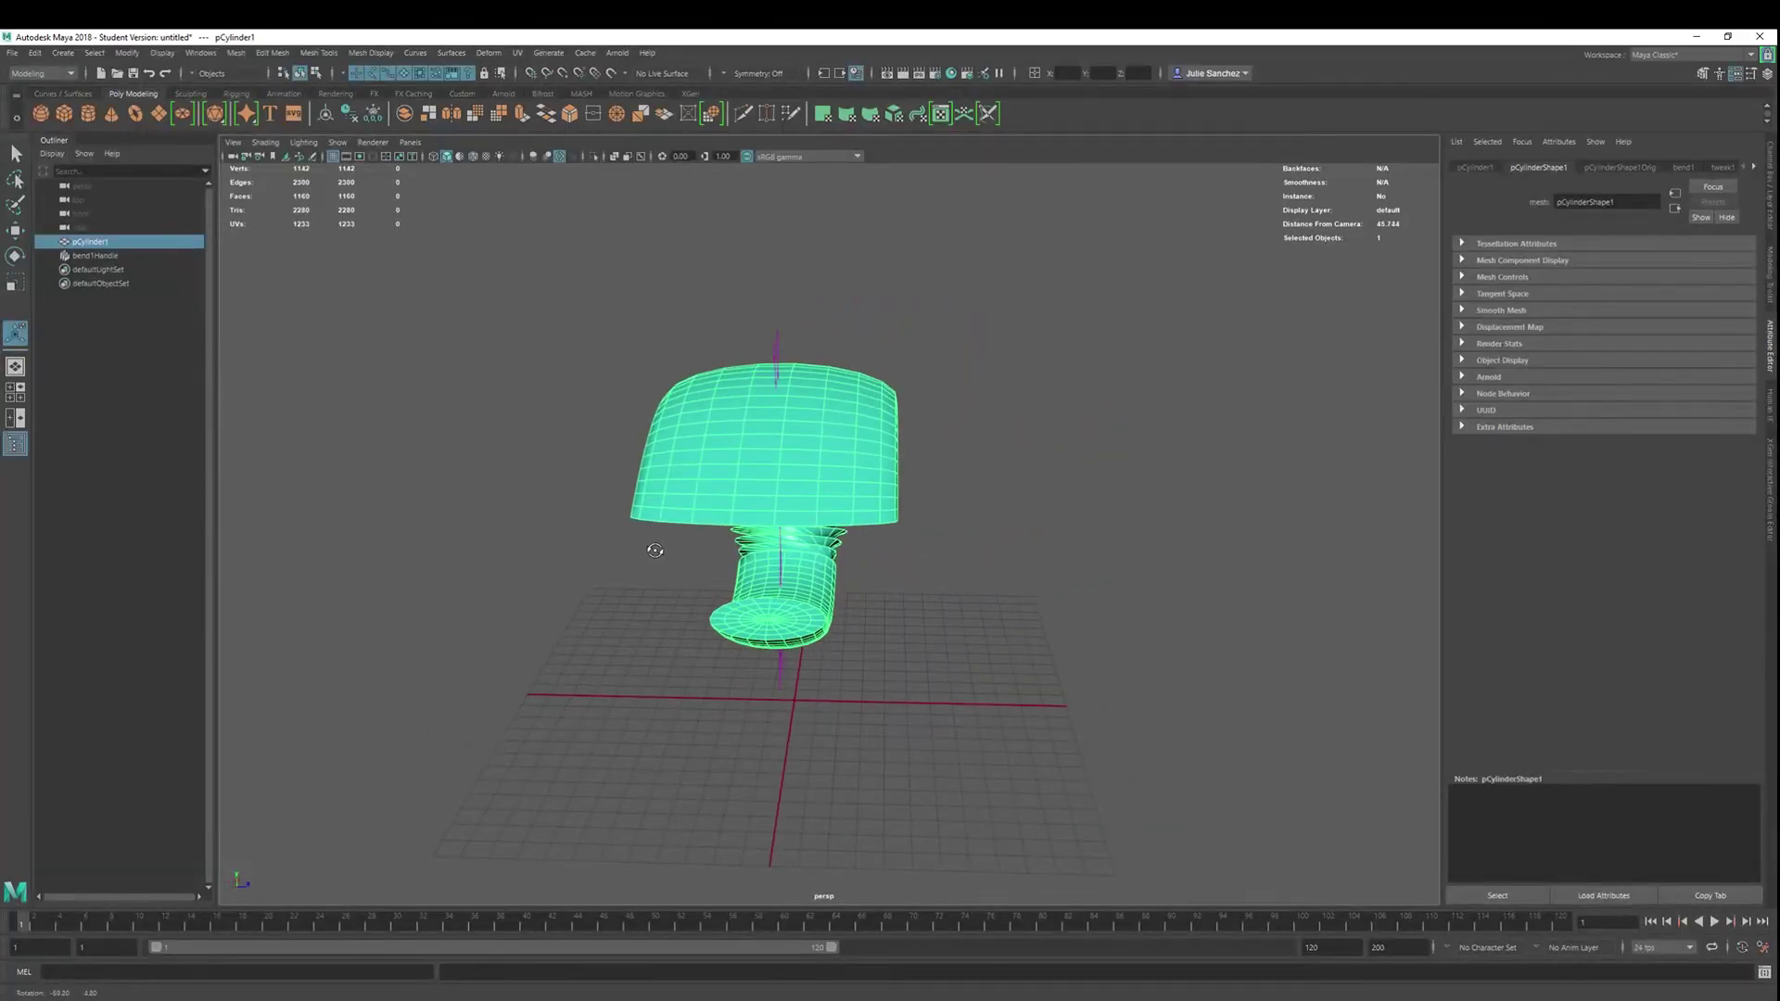
pyautogui.click(96, 255)
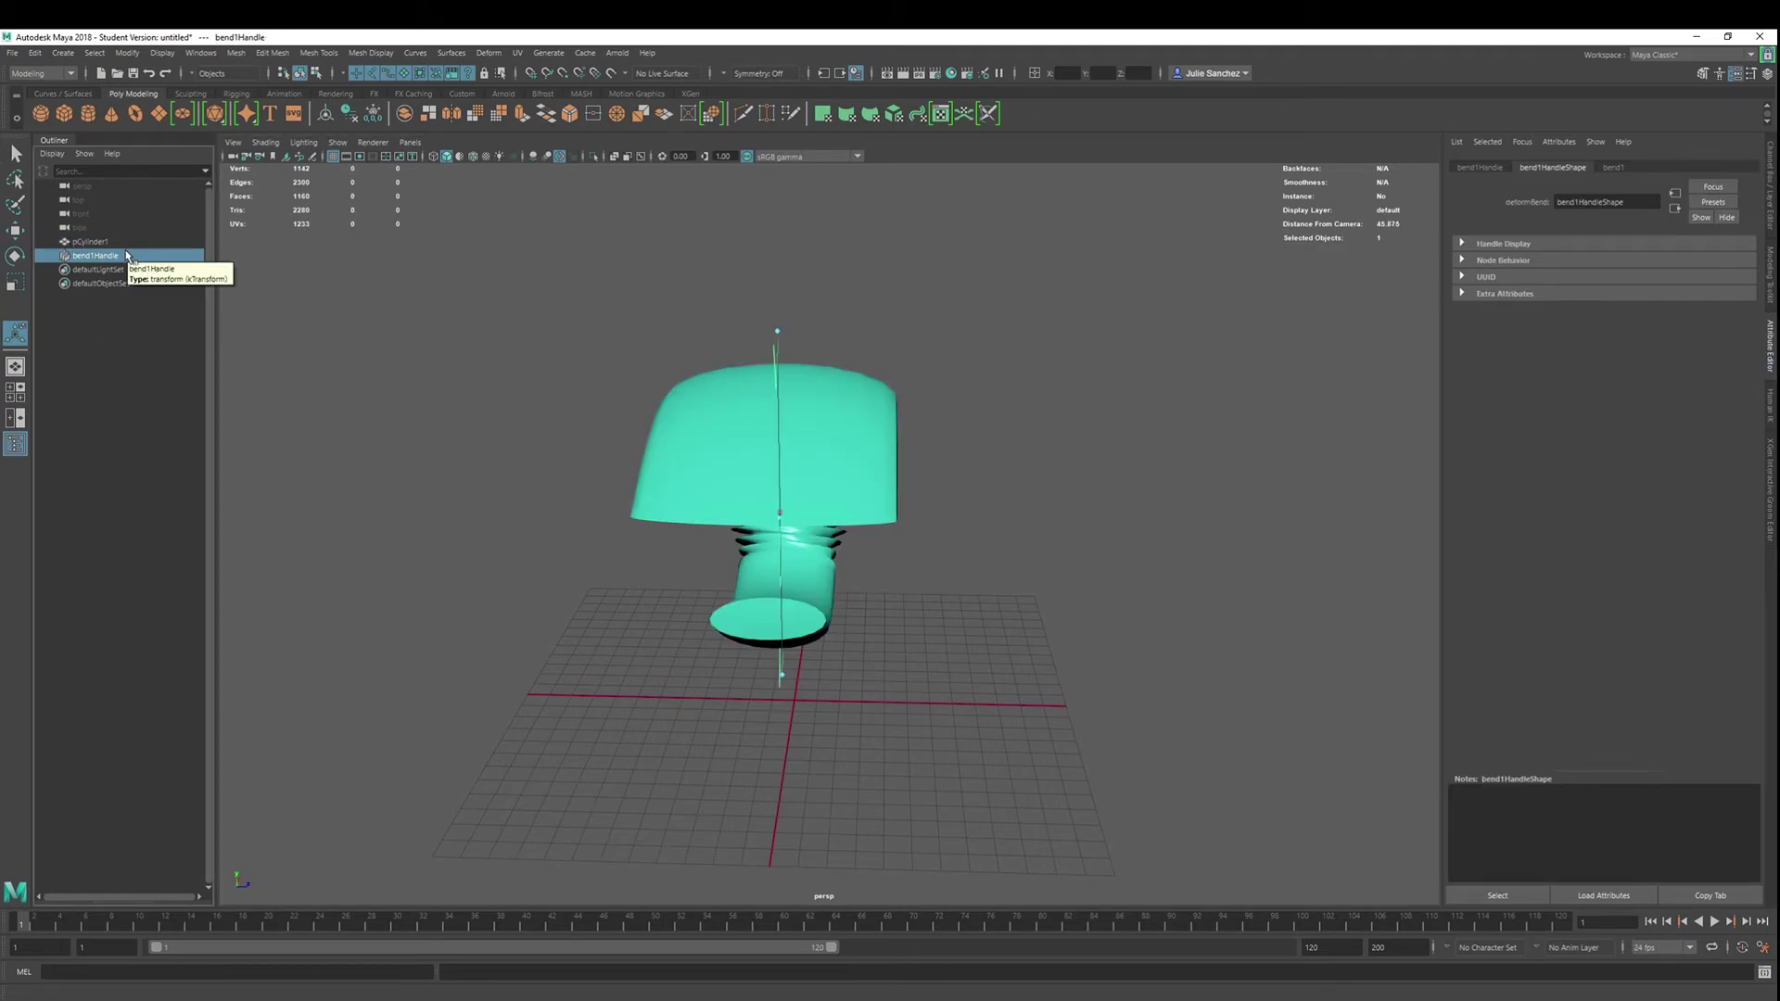
pyautogui.press('Delete')
pyautogui.keyDown('alt'); pyautogui.moveTo(454, 365); pyautogui.dragTo(922, 366); pyautogui.keyUp('alt')
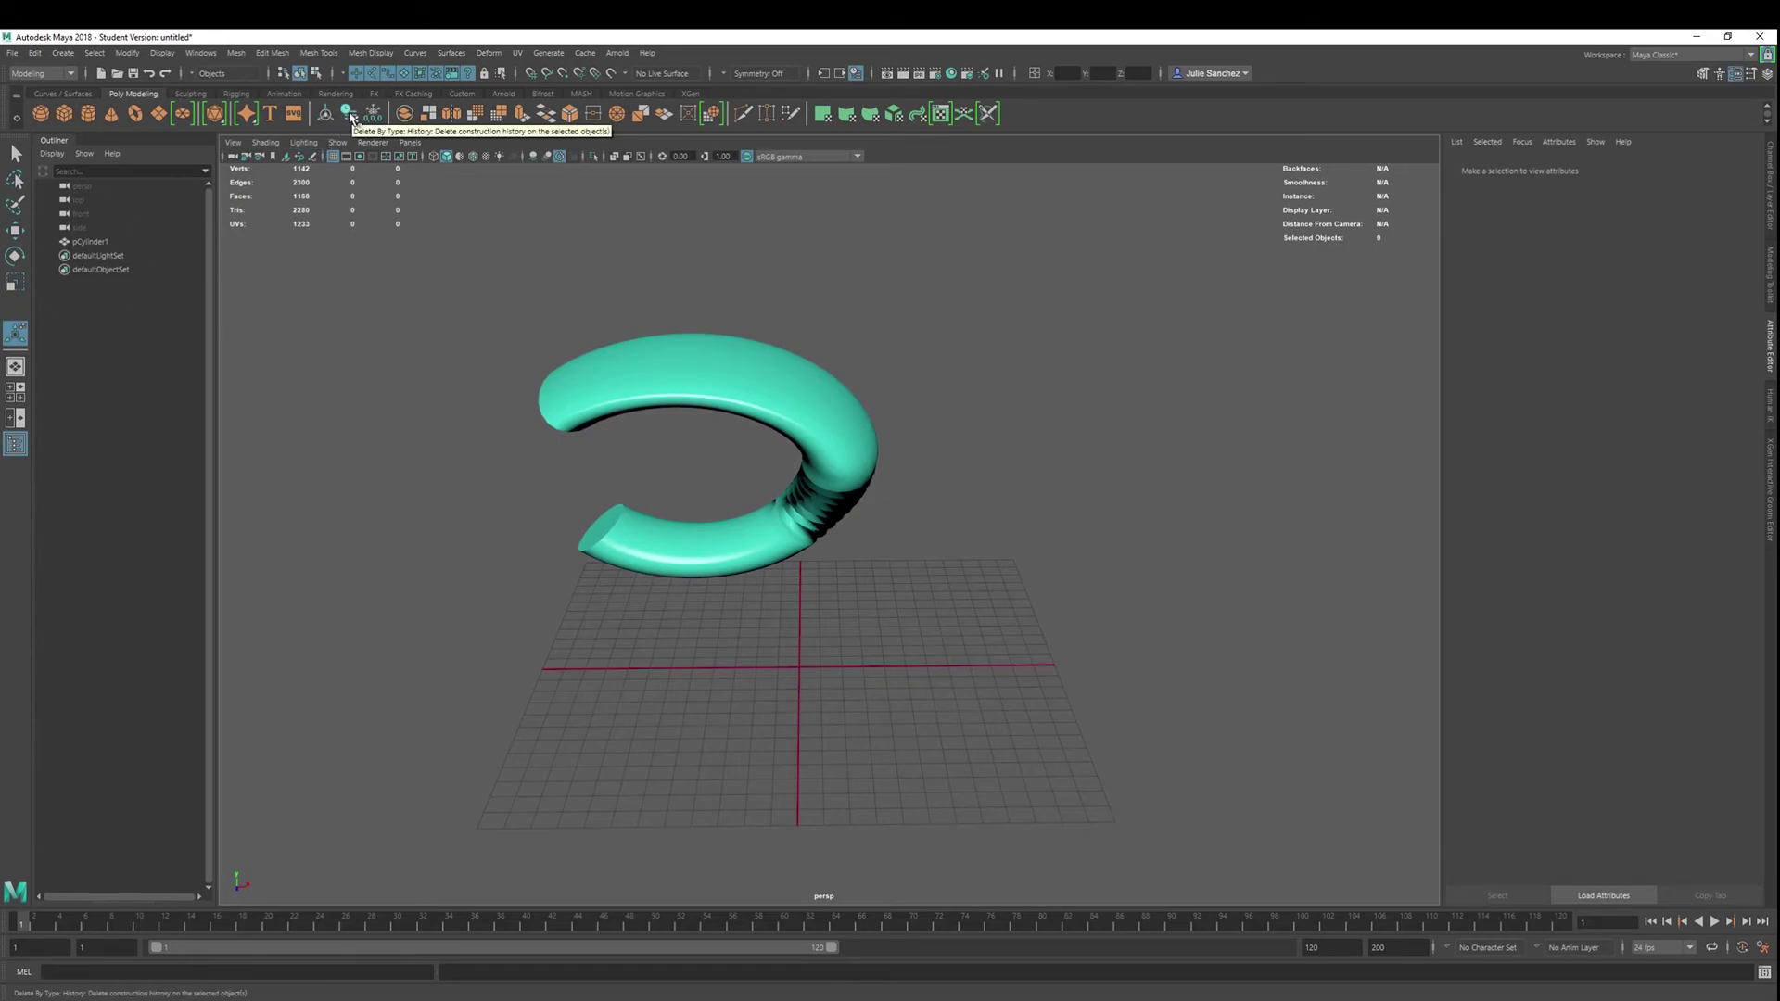
# Move the cylinder about 5 units along X
pyautogui.click(743, 404)
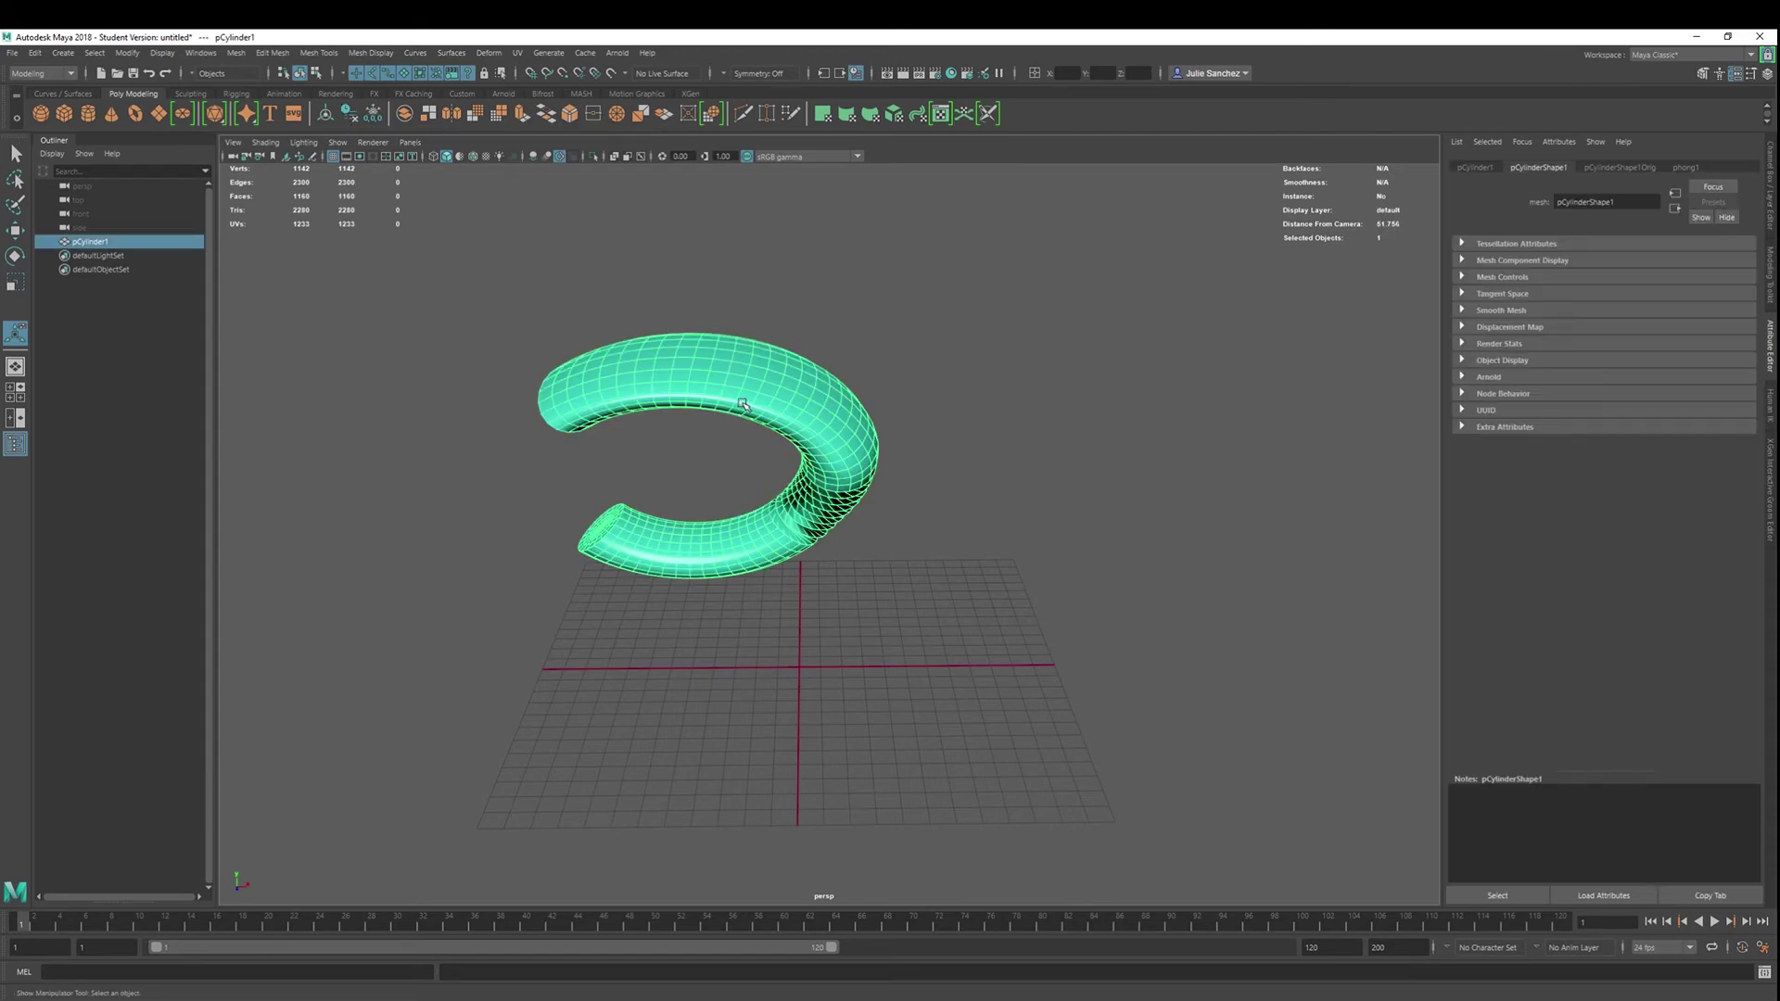
pyautogui.press('w')
pyautogui.moveTo(923, 461); pyautogui.dragTo(982, 462)
# Check the cylinder's list of input operations for remaining deformers, including from another viewing angle, and close the list
pyautogui.click(824, 73)
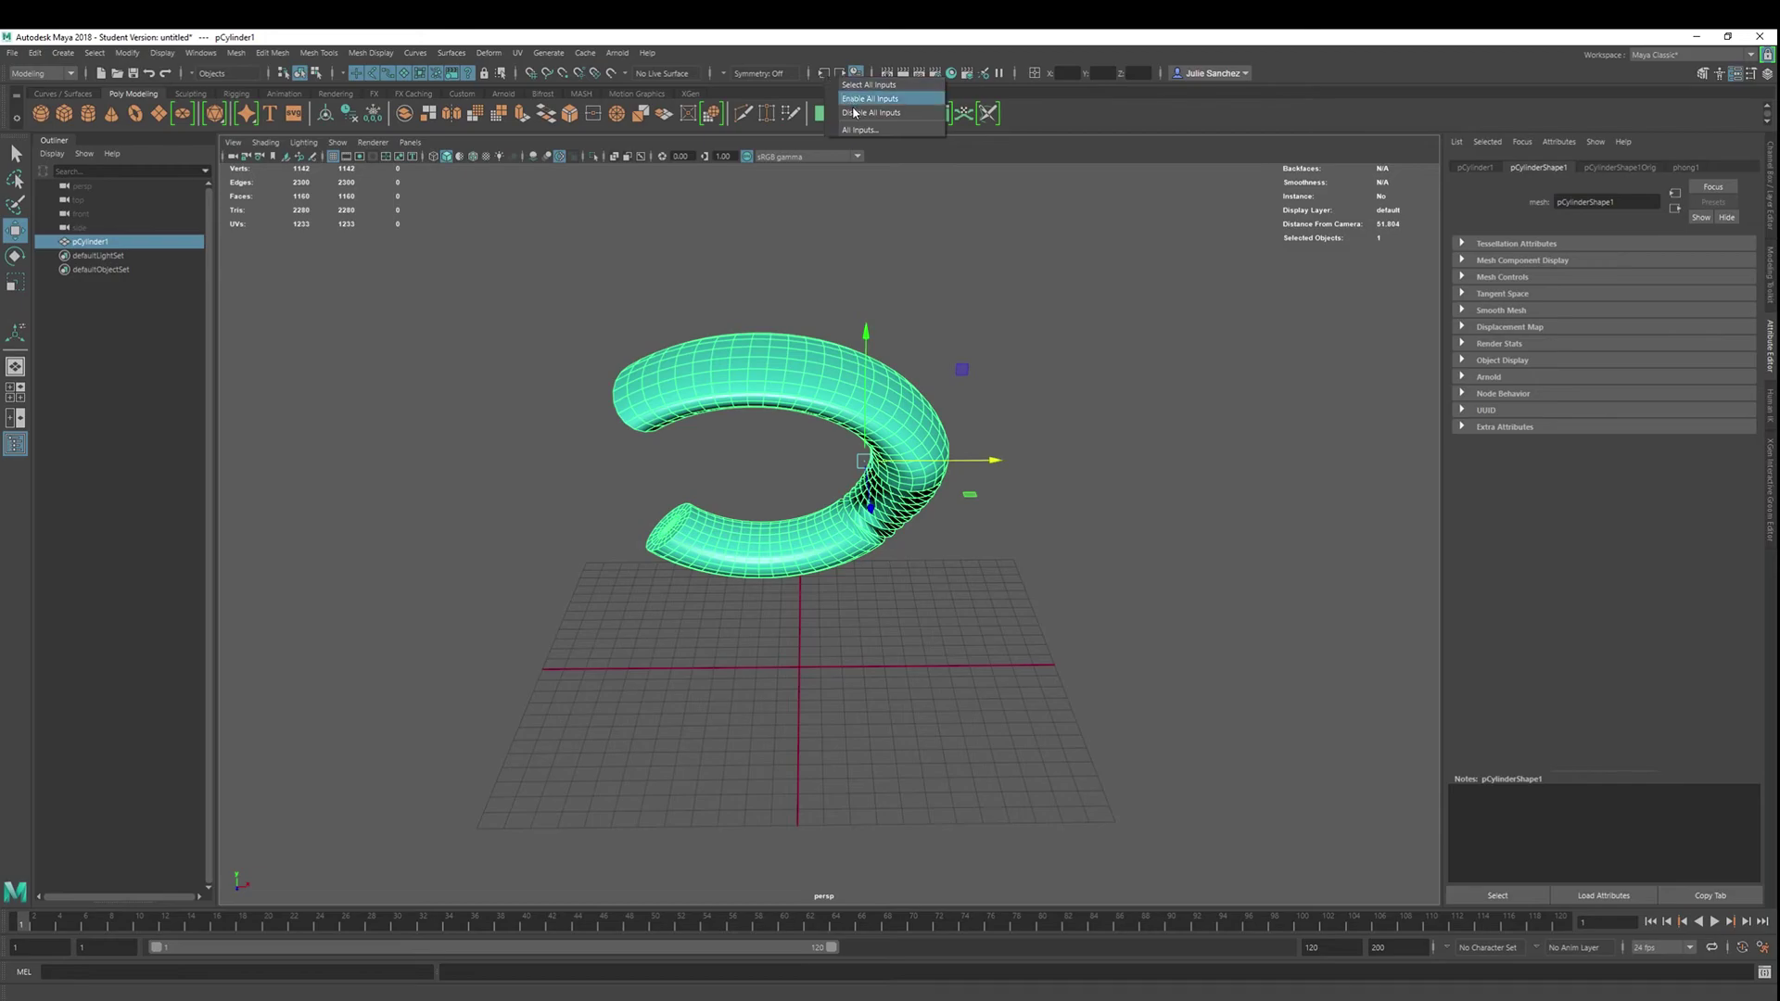
pyautogui.click(879, 136)
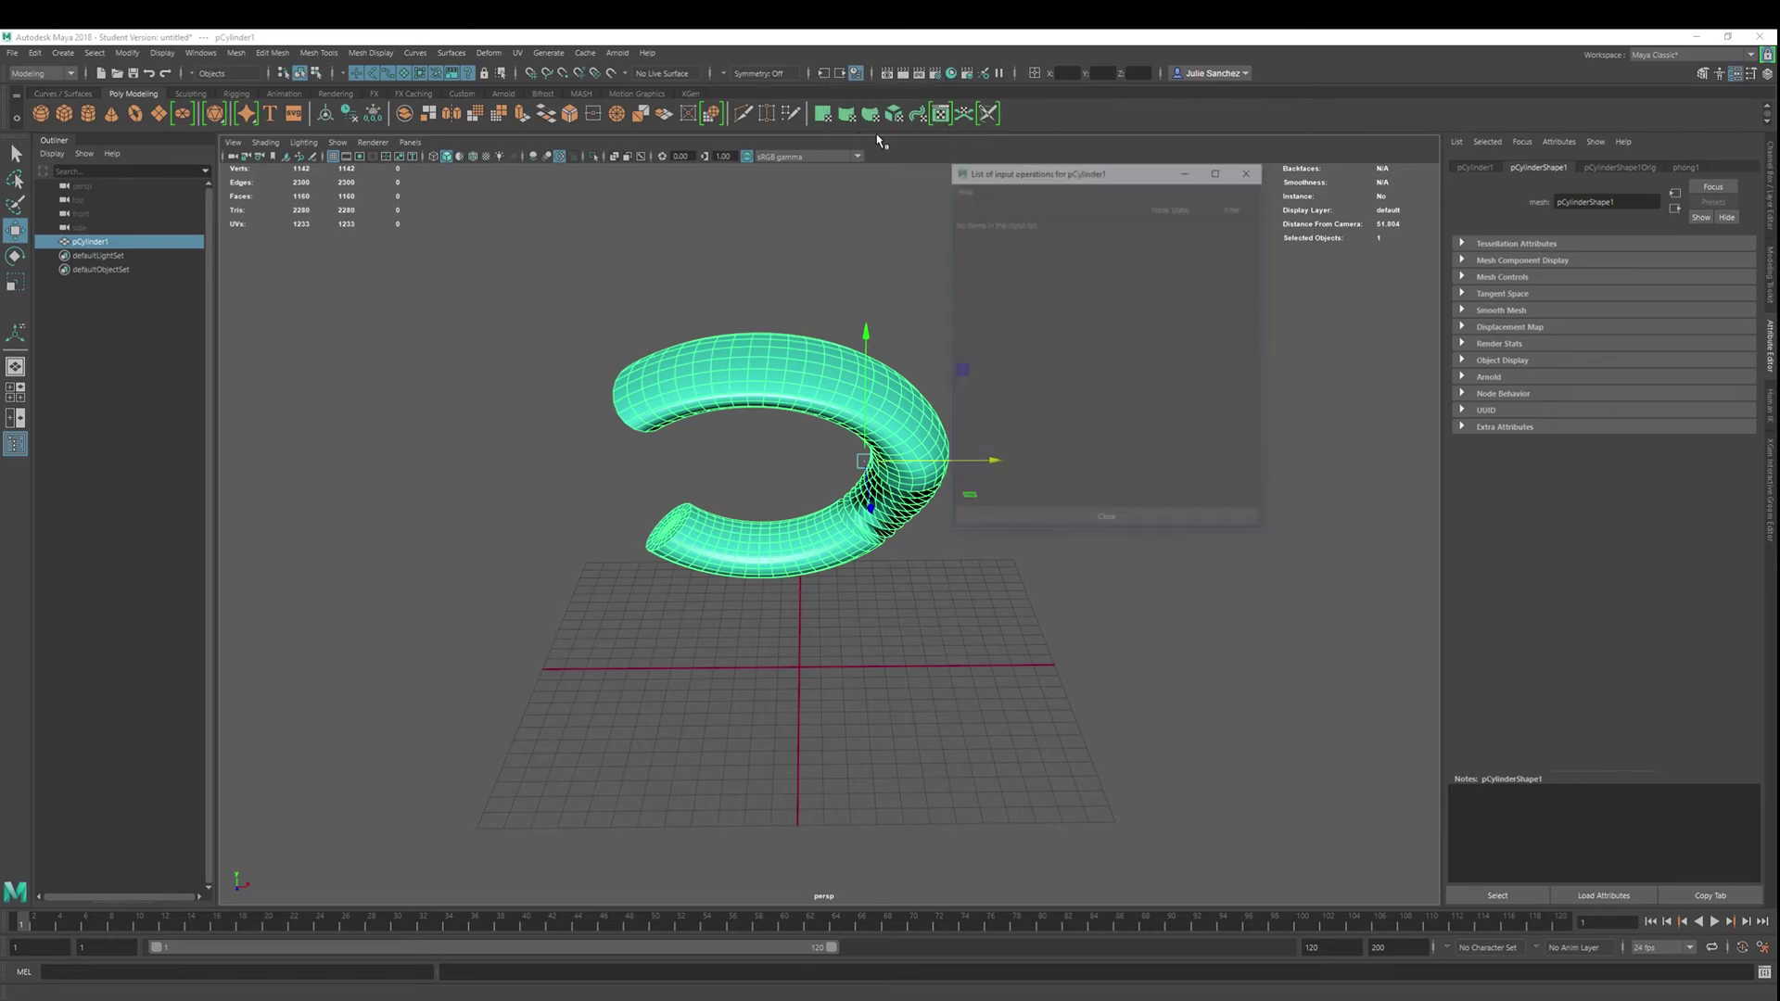
pyautogui.click(1250, 168)
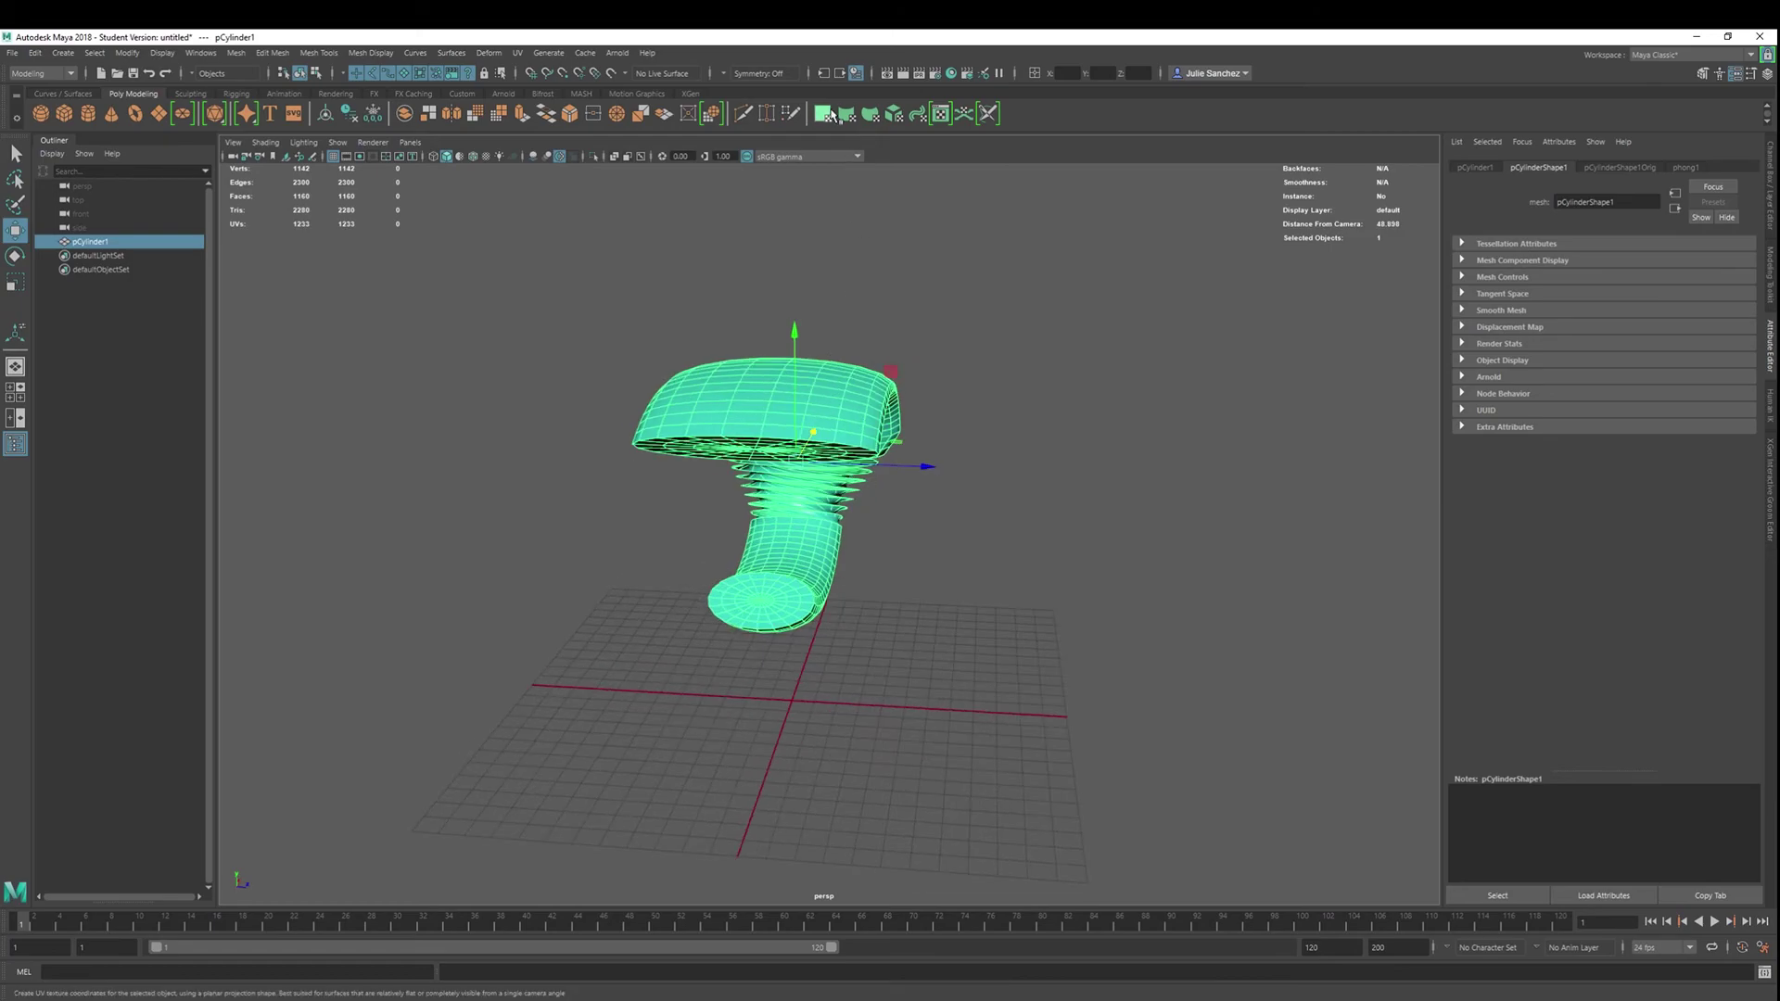
pyautogui.click(824, 74)
pyautogui.click(858, 124)
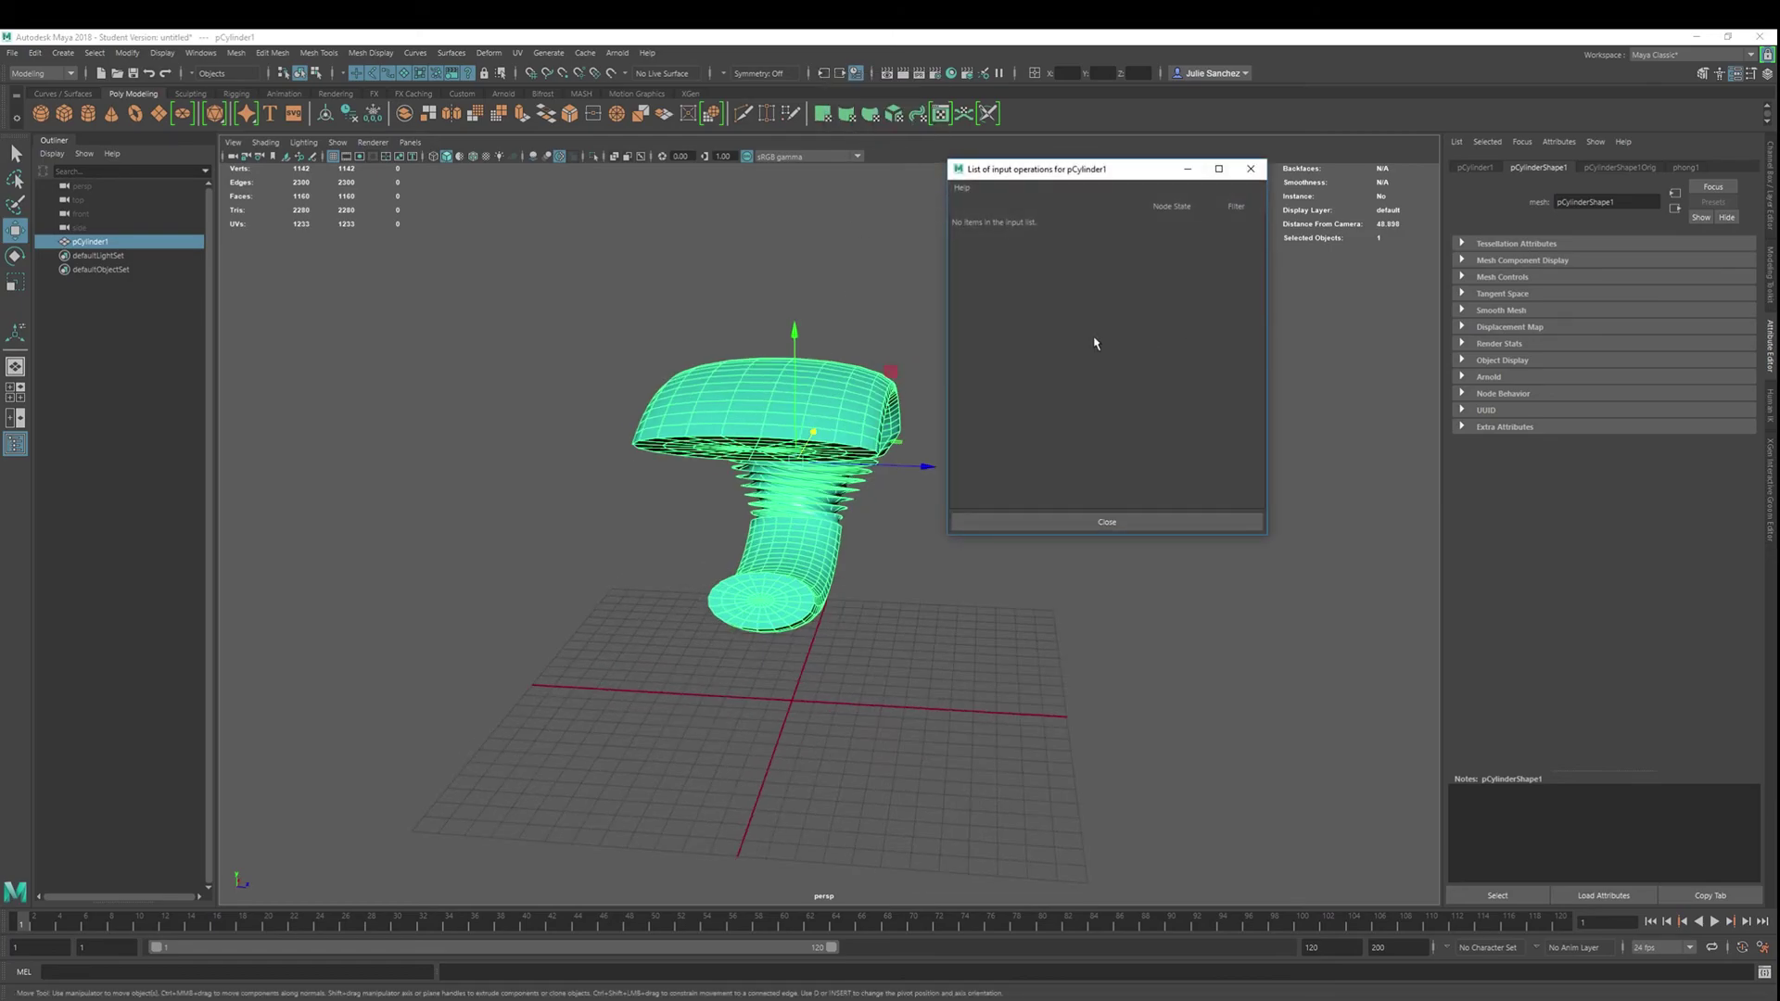
pyautogui.click(1251, 169)
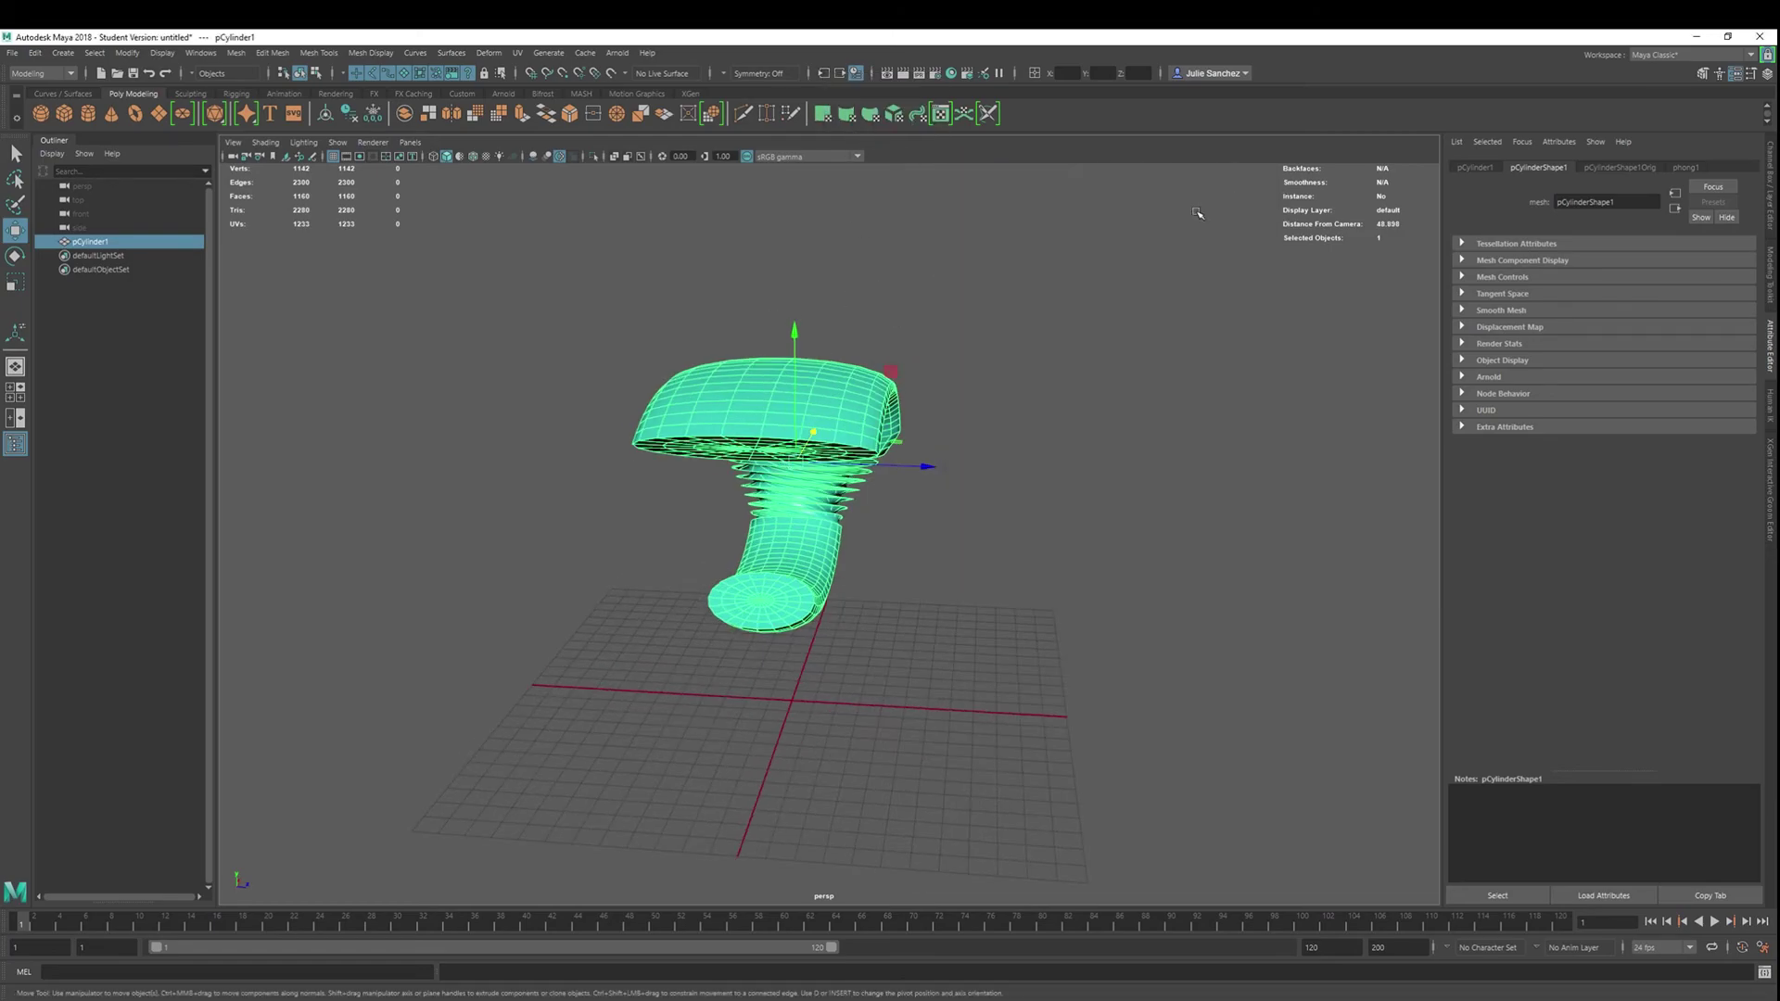
# Try moving the cylinder along Z, and undo this and the earlier X move
pyautogui.moveTo(648, 595)
pyautogui.keyDown('alt'); pyautogui.mouseDown()
pyautogui.moveTo(1176, 588)
pyautogui.moveTo(942, 576)
pyautogui.moveTo(771, 620)
pyautogui.moveTo(624, 593)
pyautogui.mouseUp(); pyautogui.keyUp('alt')
pyautogui.moveTo(926, 470)
pyautogui.mouseDown()
pyautogui.moveTo(965, 478)
pyautogui.moveTo(904, 493)
pyautogui.mouseUp()
pyautogui.hotkey('ctrl', 'z')
pyautogui.hotkey('ctrl', 'z')
pyautogui.hotkey('ctrl', 'z')
pyautogui.hotkey('ctrl', 'z')
pyautogui.hotkey('ctrl', 'z')
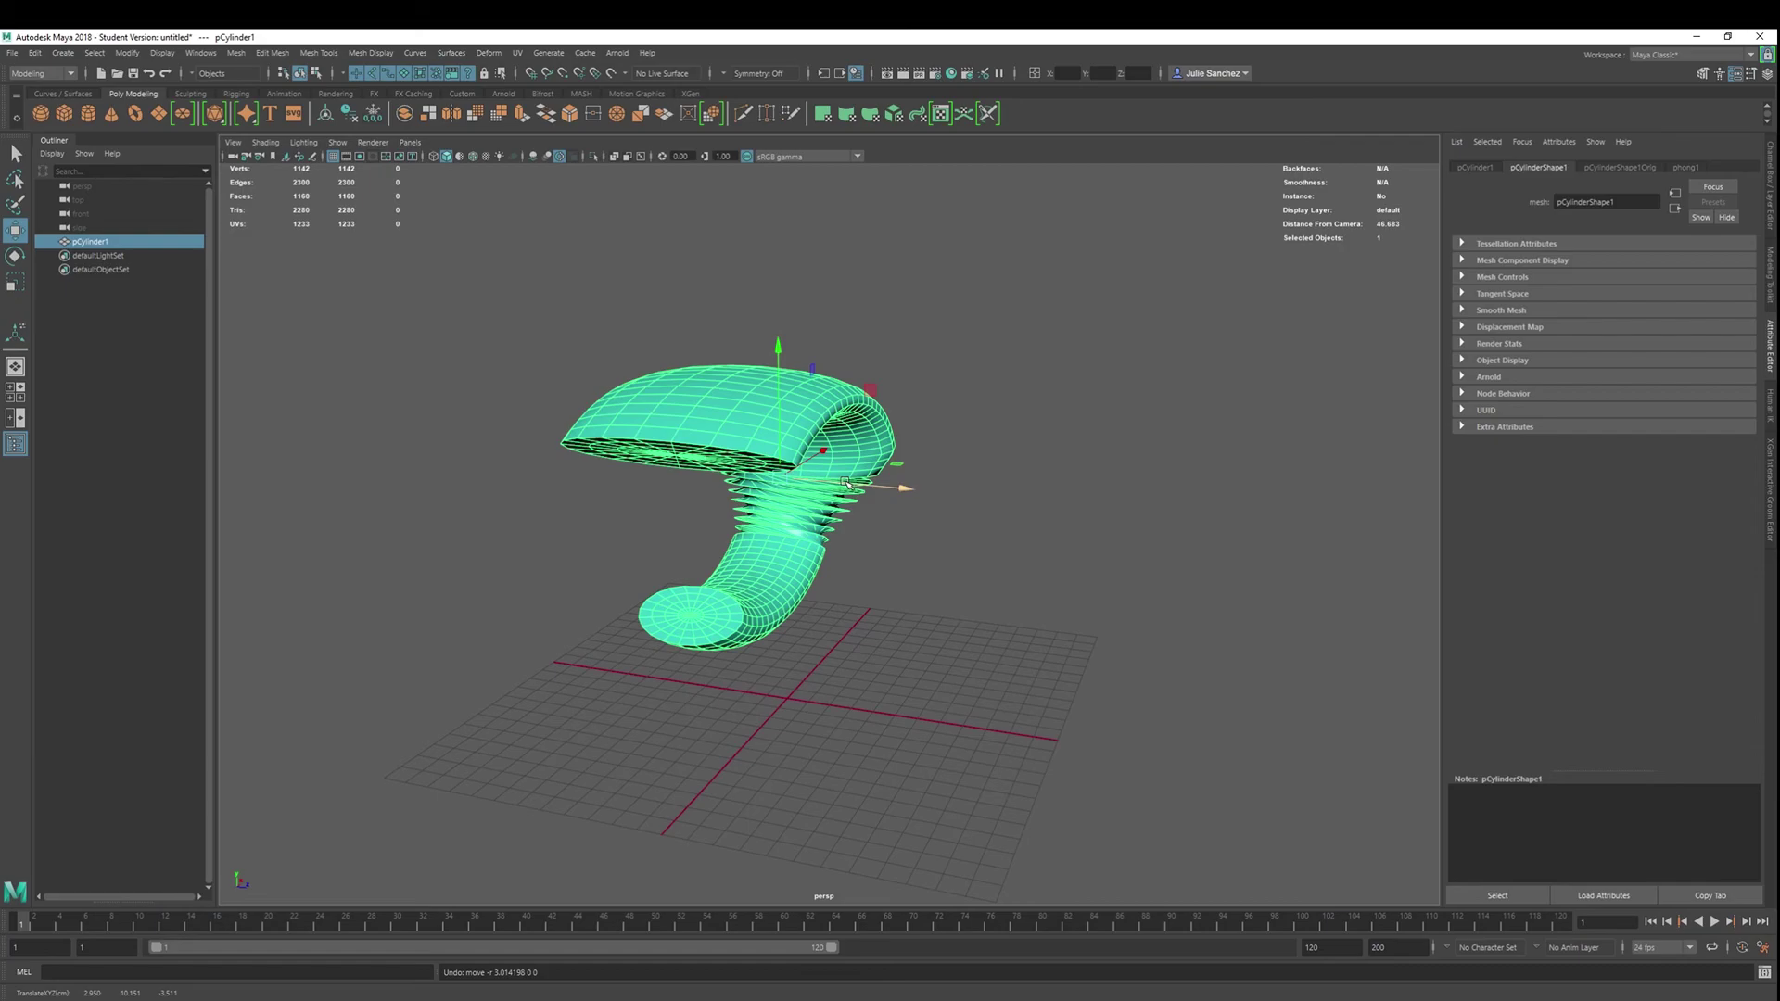
# Undo further back through the cylinder's history deletion to restore its twist, bend and flare deformer handles
pyautogui.hotkey('ctrl', 'z')
pyautogui.hotkey('ctrl', 'z')
pyautogui.hotkey('ctrl', 'z')
pyautogui.hotkey('ctrl', 'z')
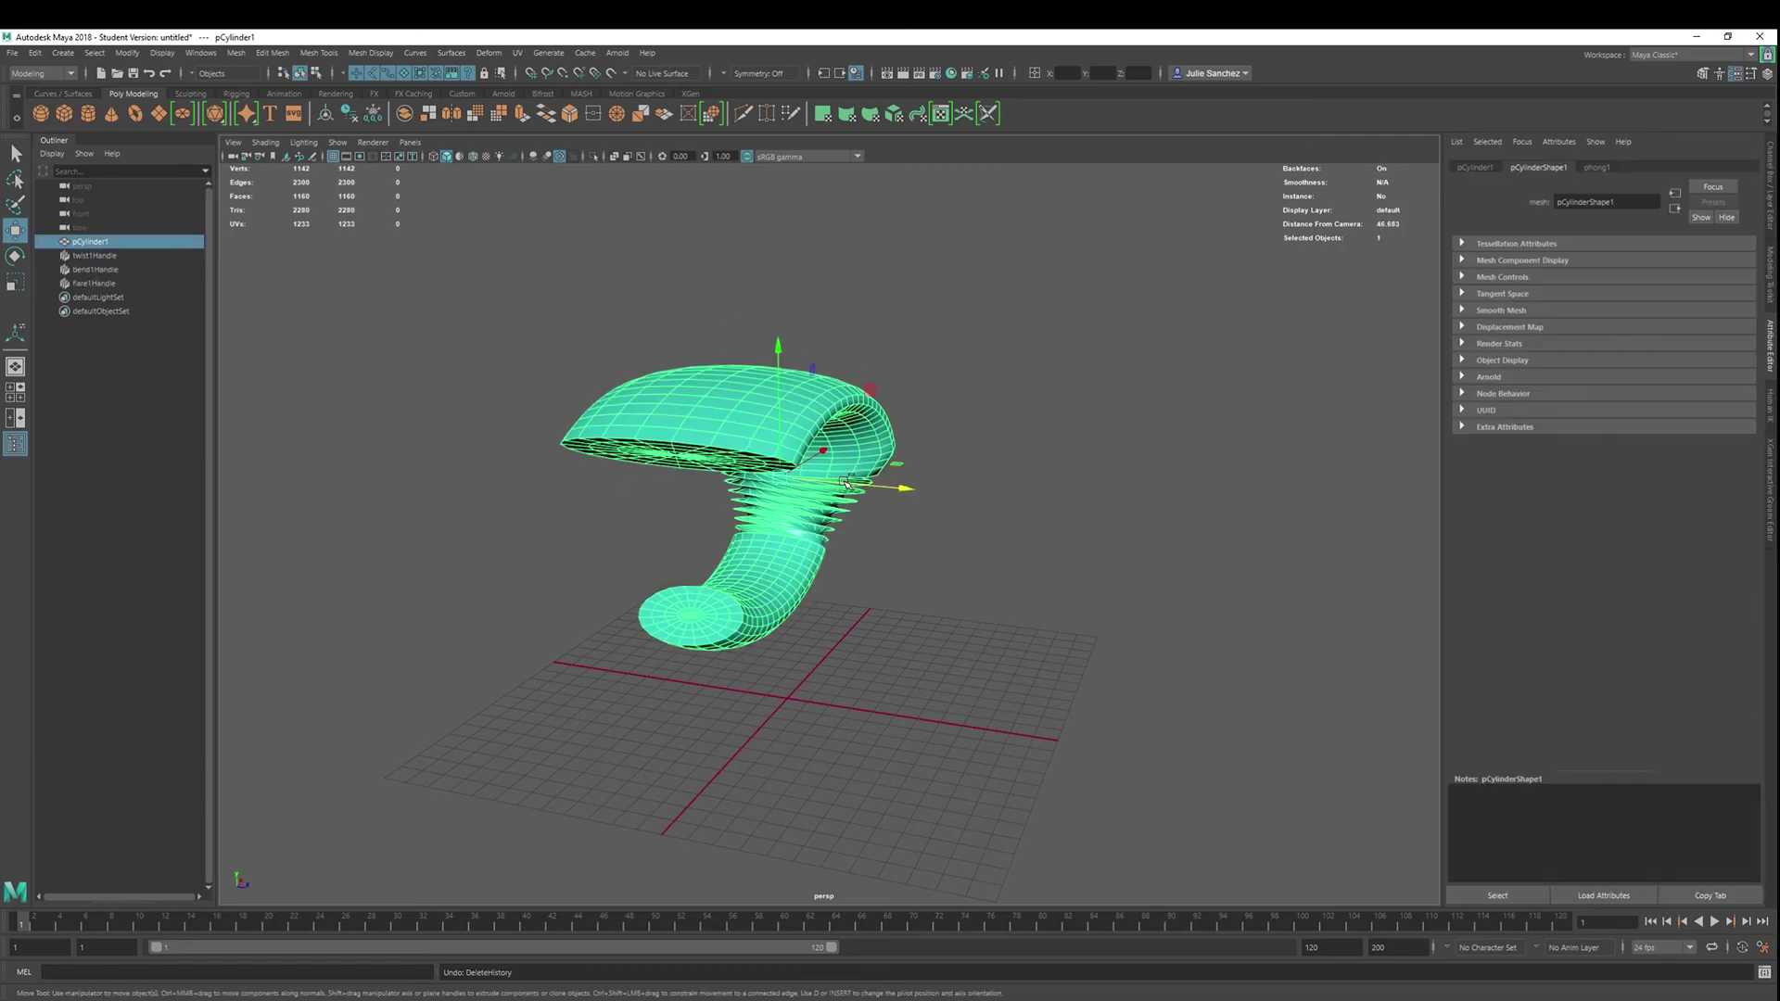
# Slightly reduce the cylinder's bend by adjusting the curvature manipulator of the restored bend handle
pyautogui.click(92, 255)
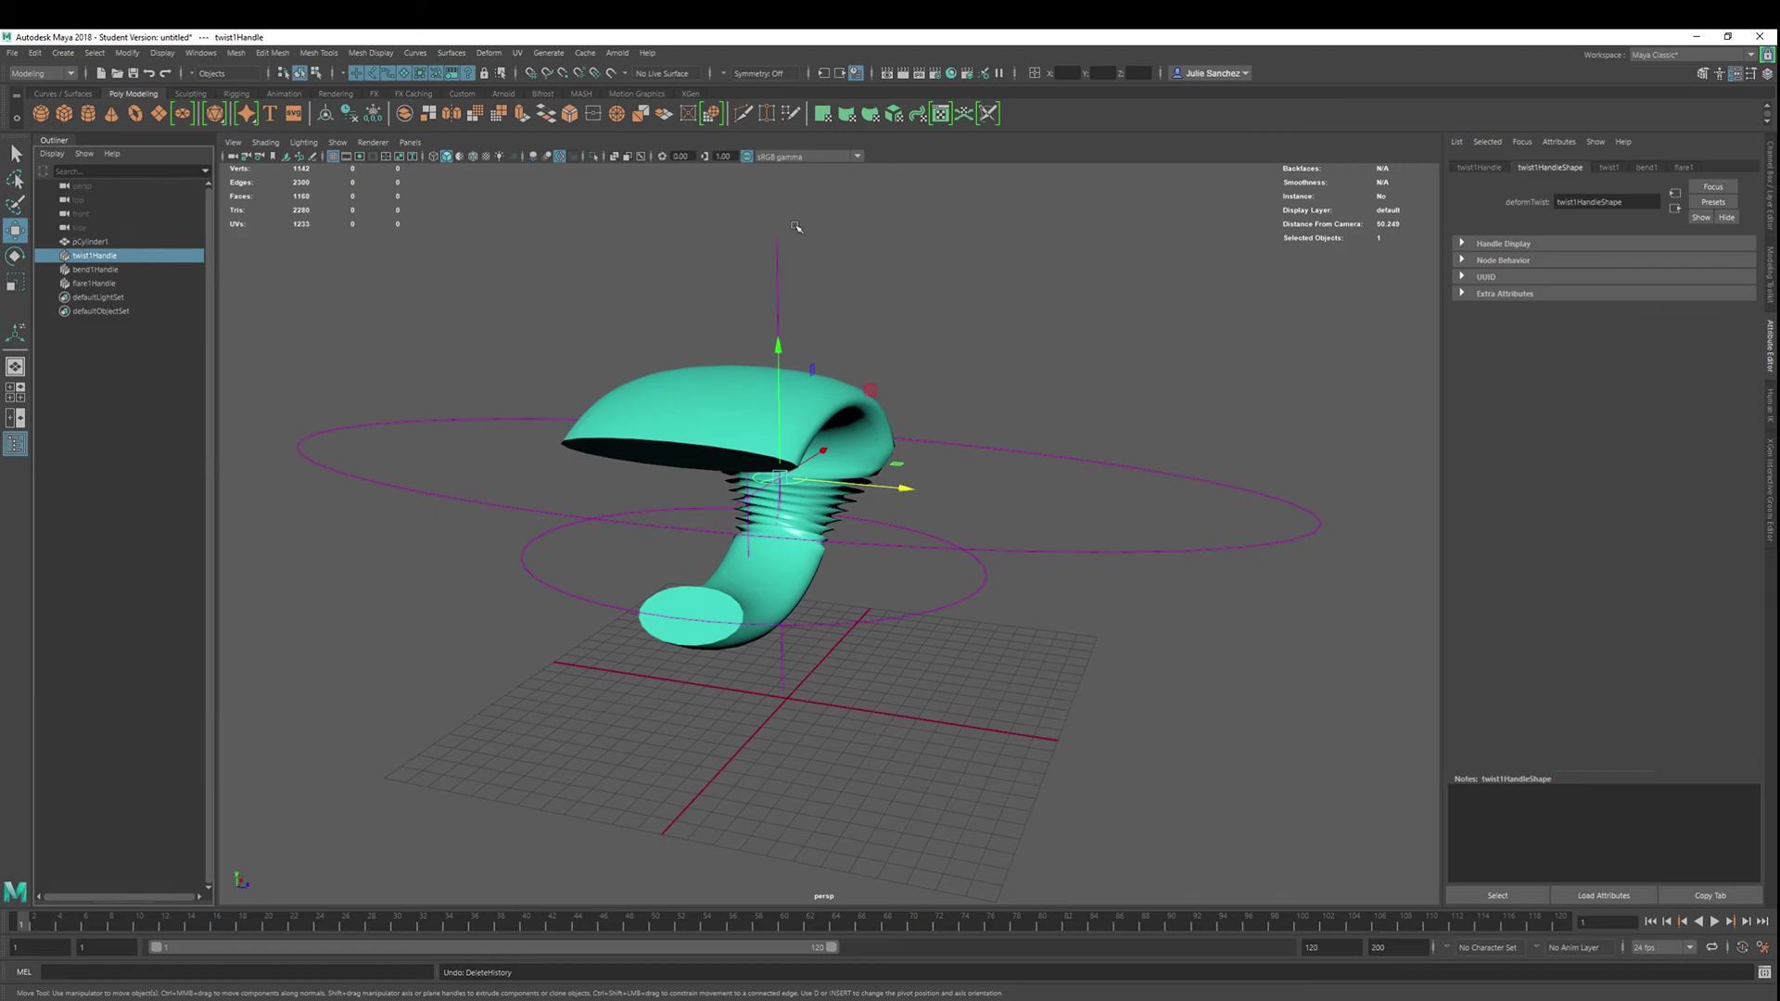
pyautogui.click(92, 269)
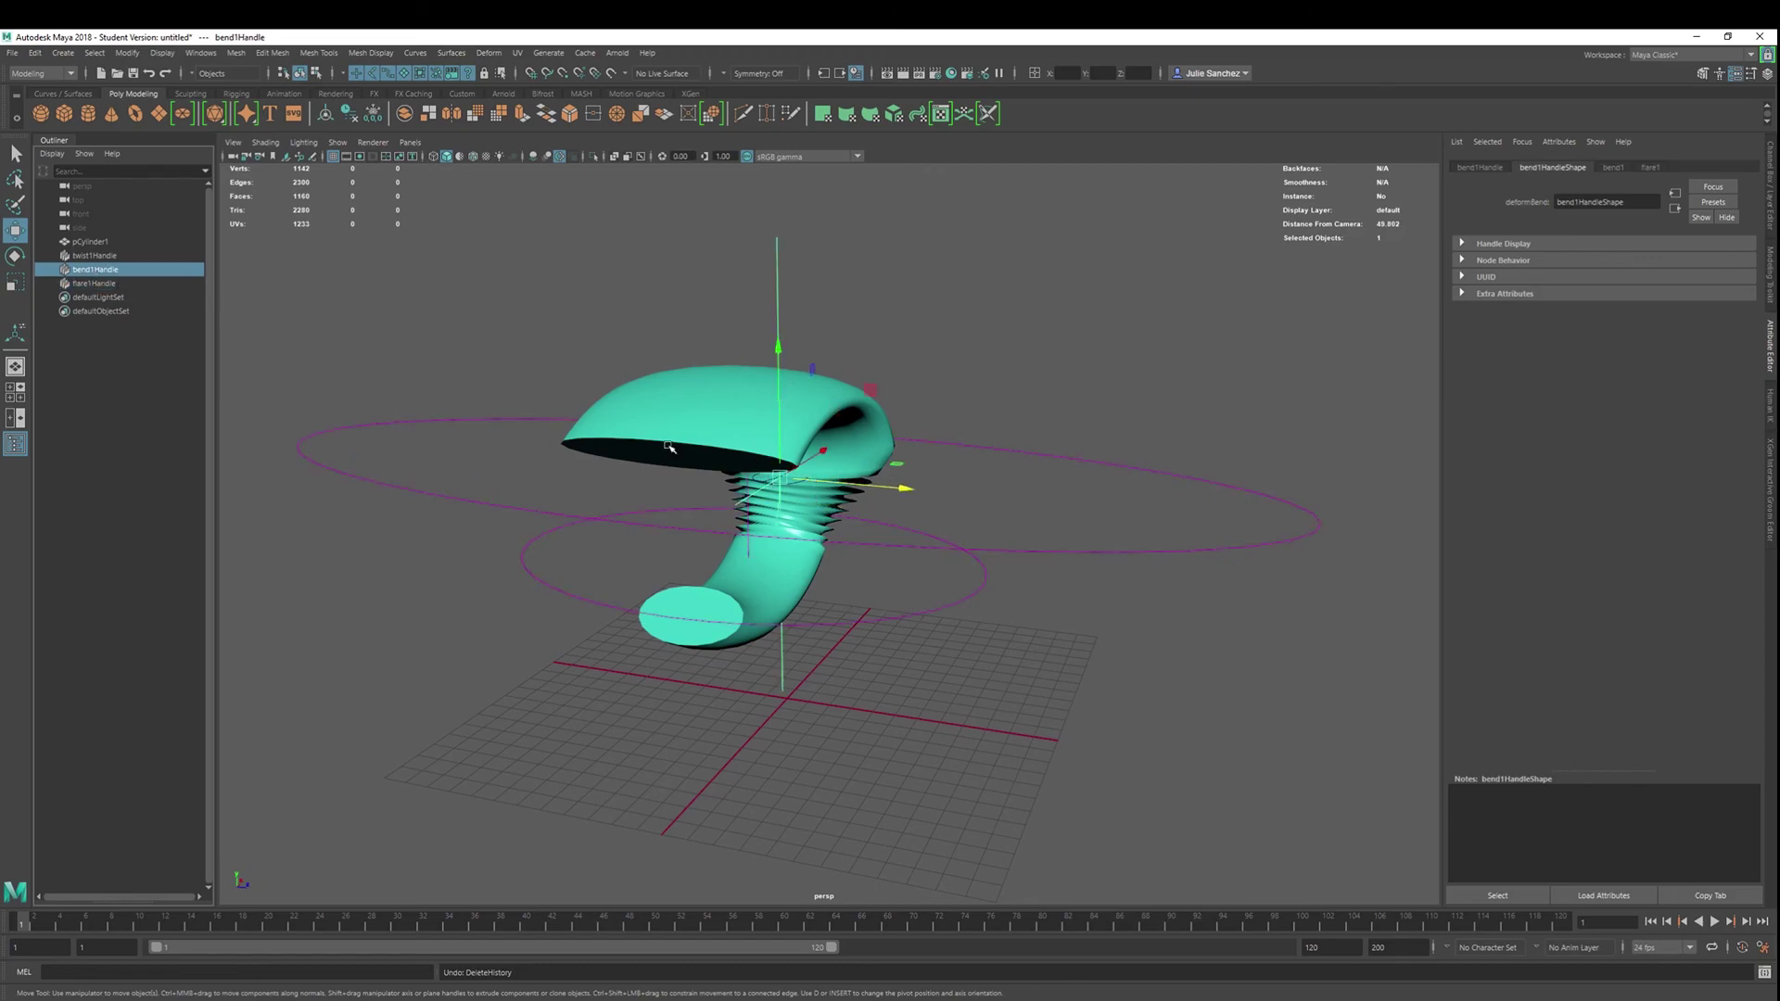
pyautogui.press('t')
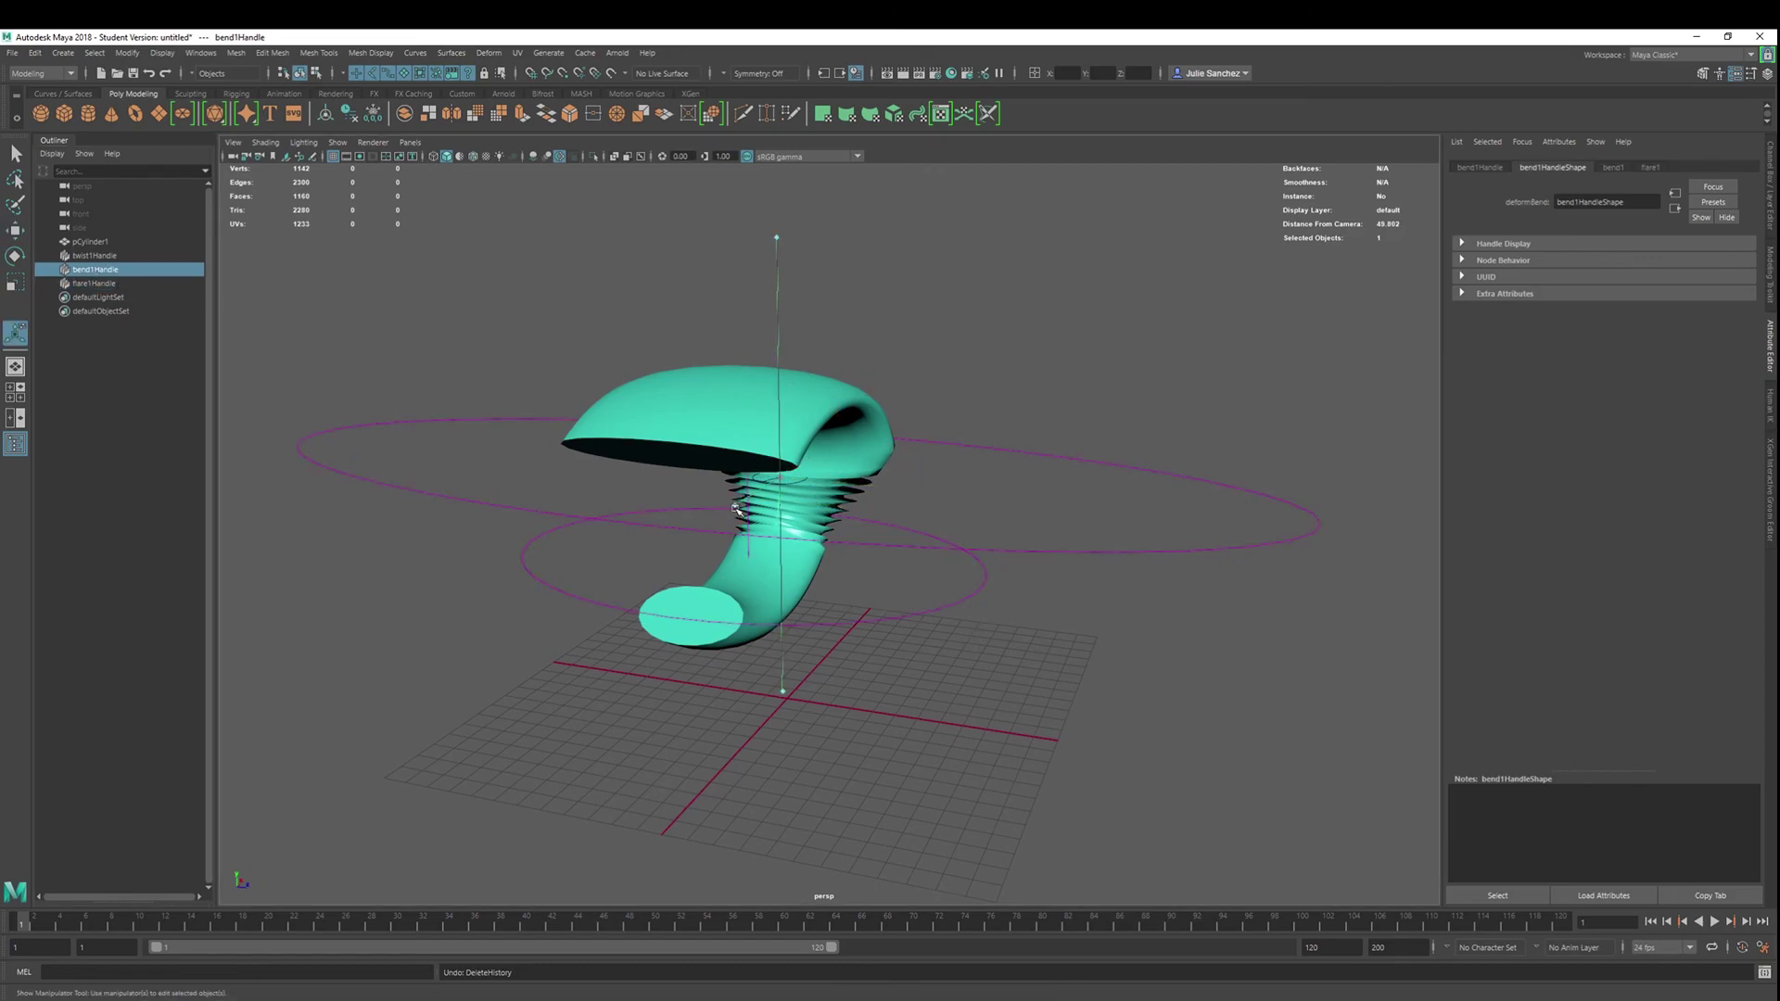
pyautogui.moveTo(737, 508); pyautogui.dragTo(779, 665)
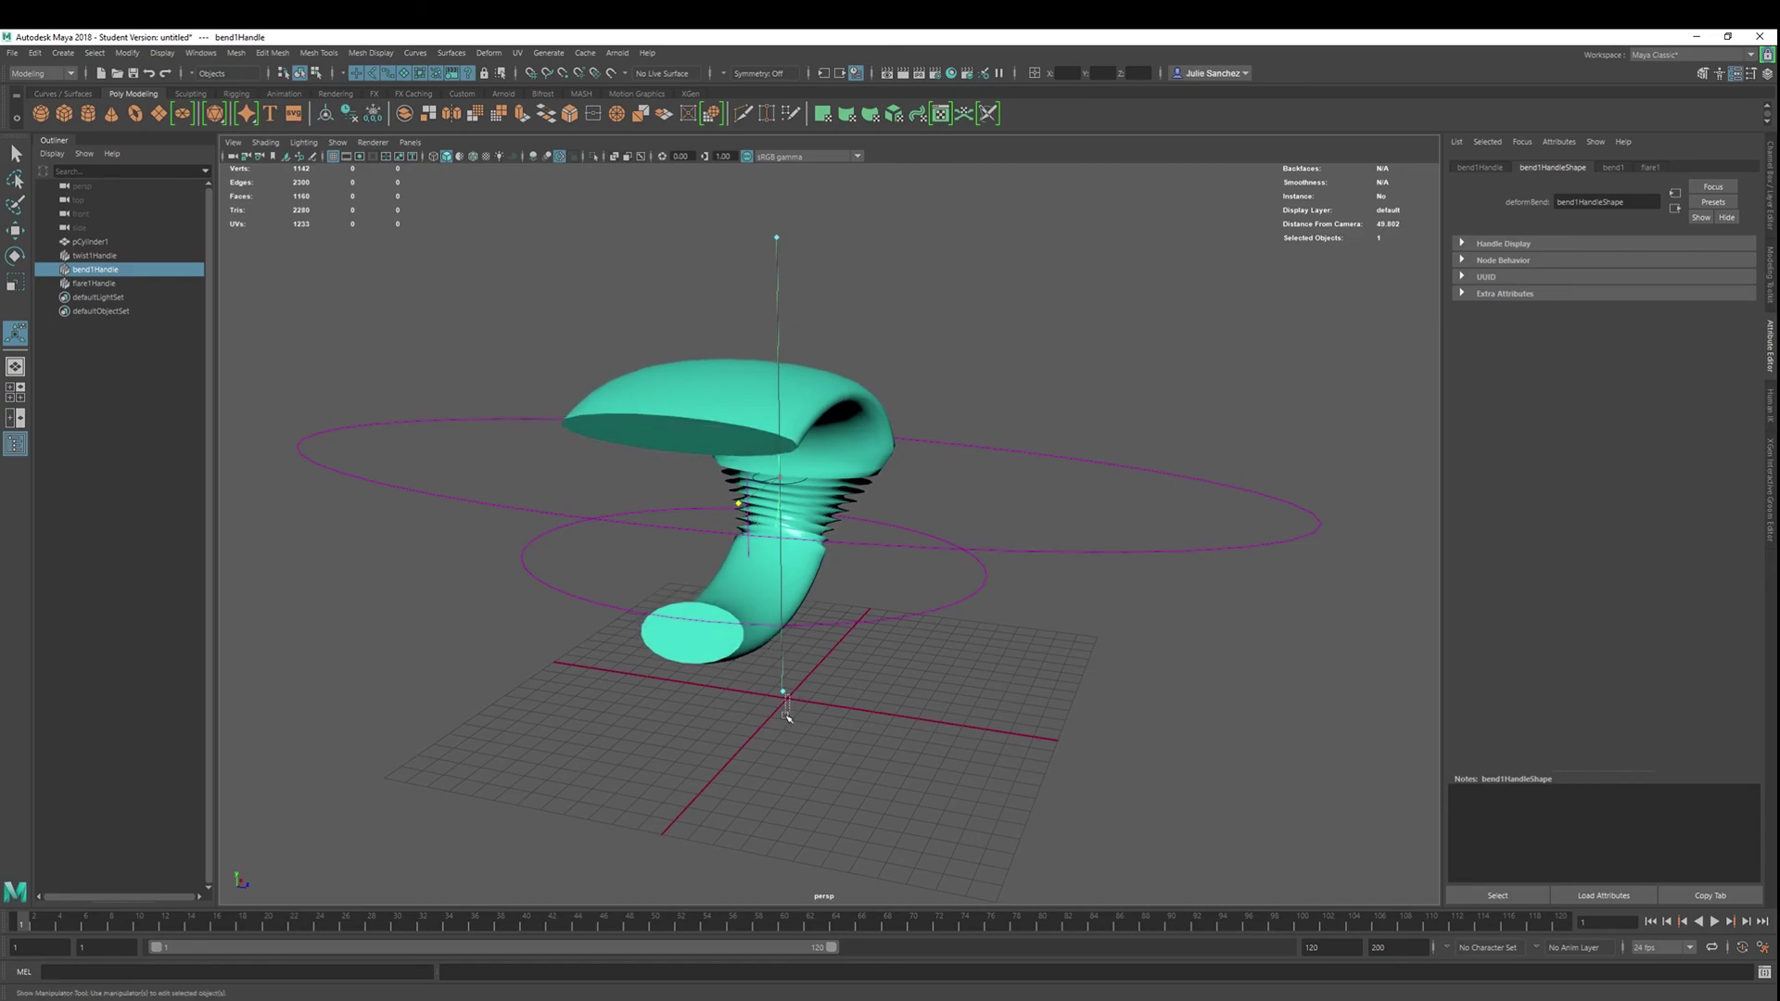
pyautogui.click(786, 698)
# Inspect the flare, twist and bend handles one after another, and select the cylinder to view it from another angle
pyautogui.click(751, 608)
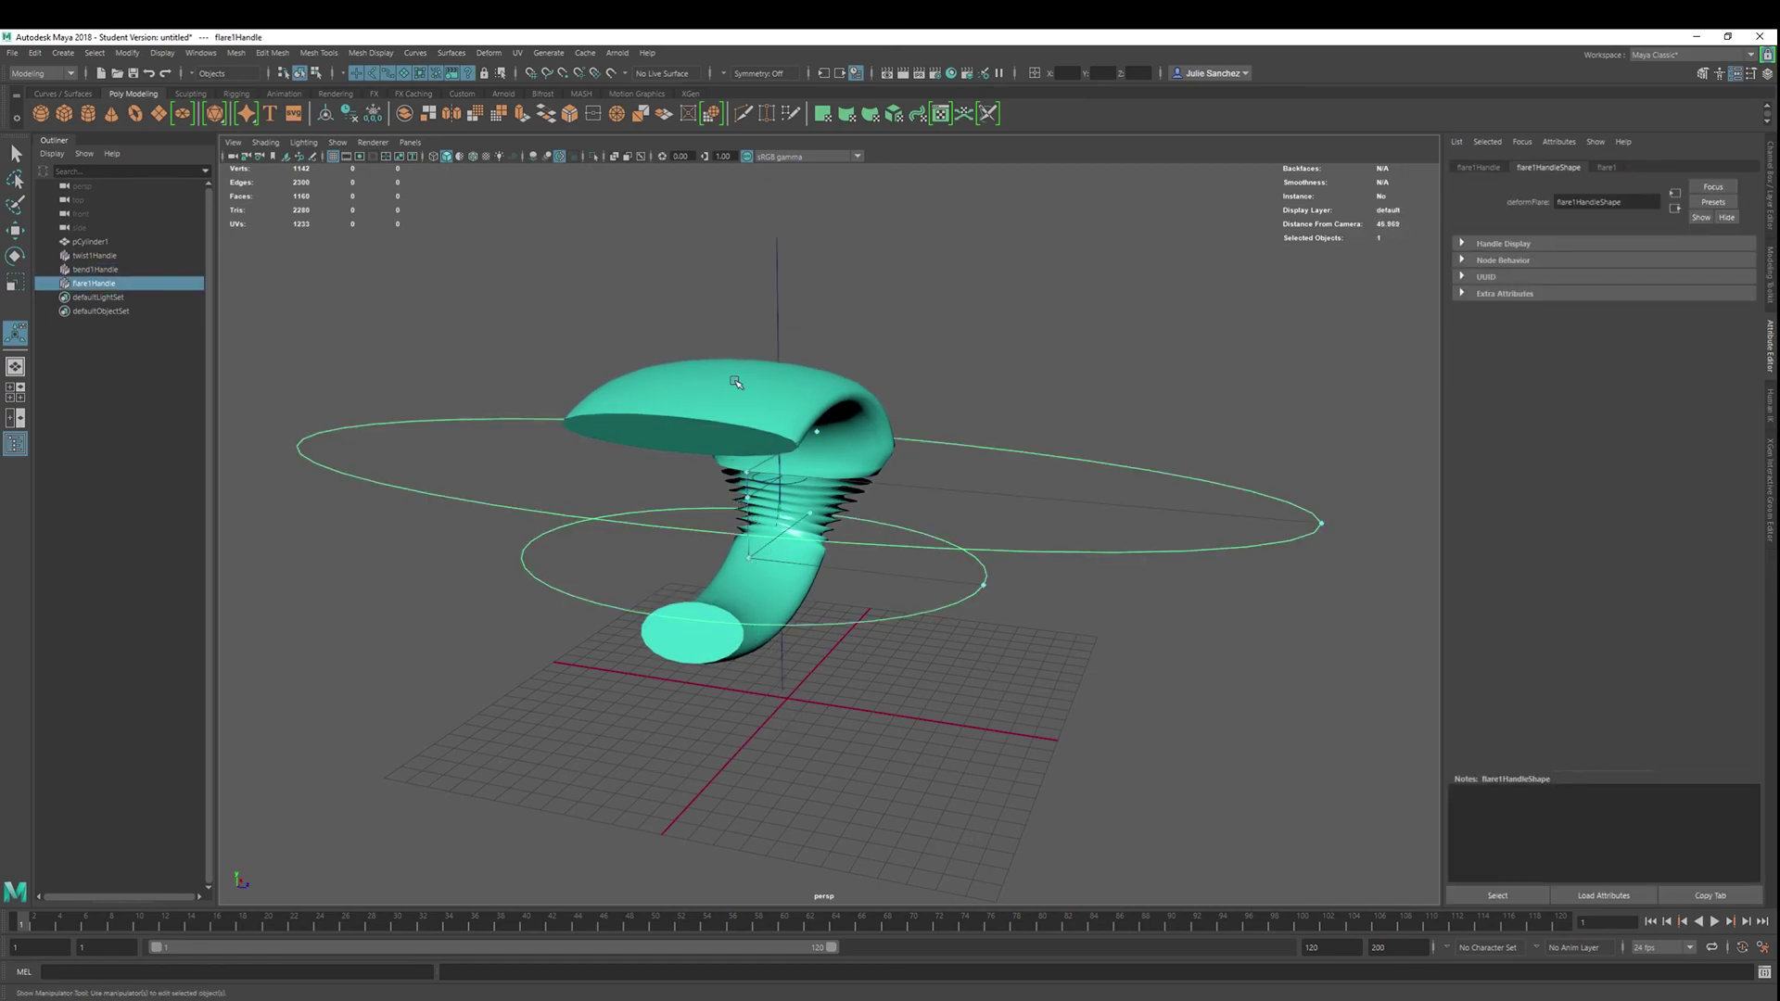
pyautogui.click(94, 255)
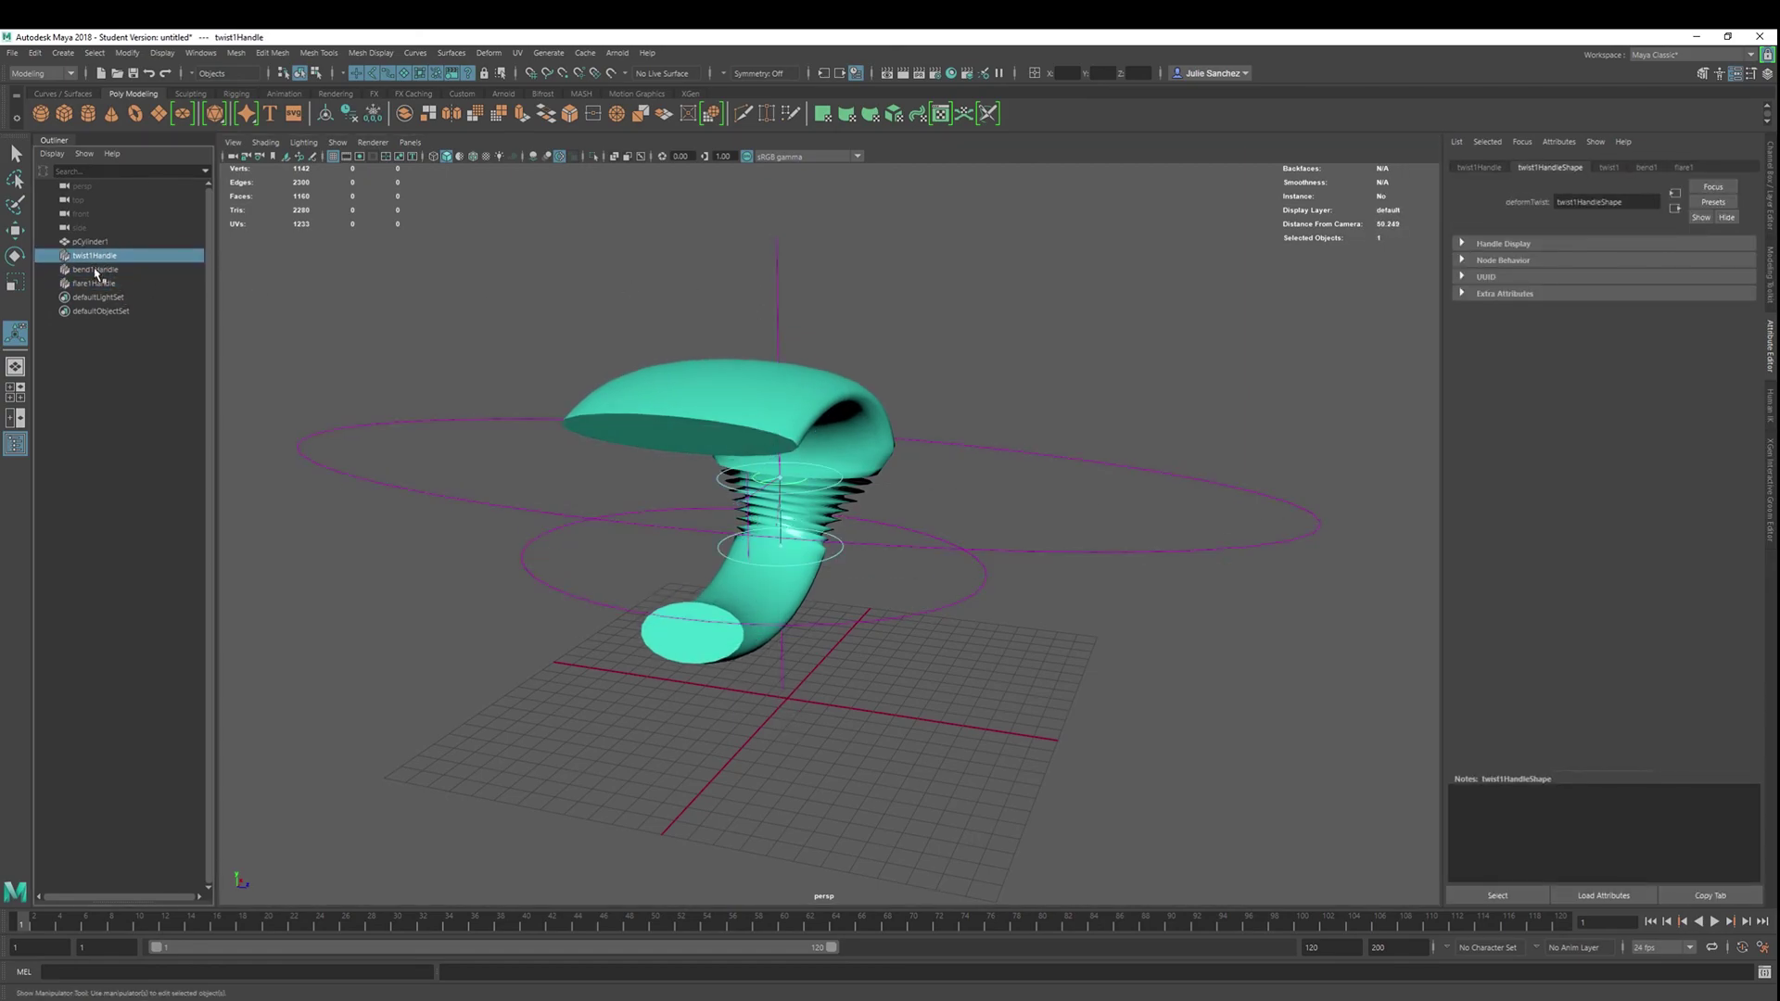
pyautogui.click(97, 265)
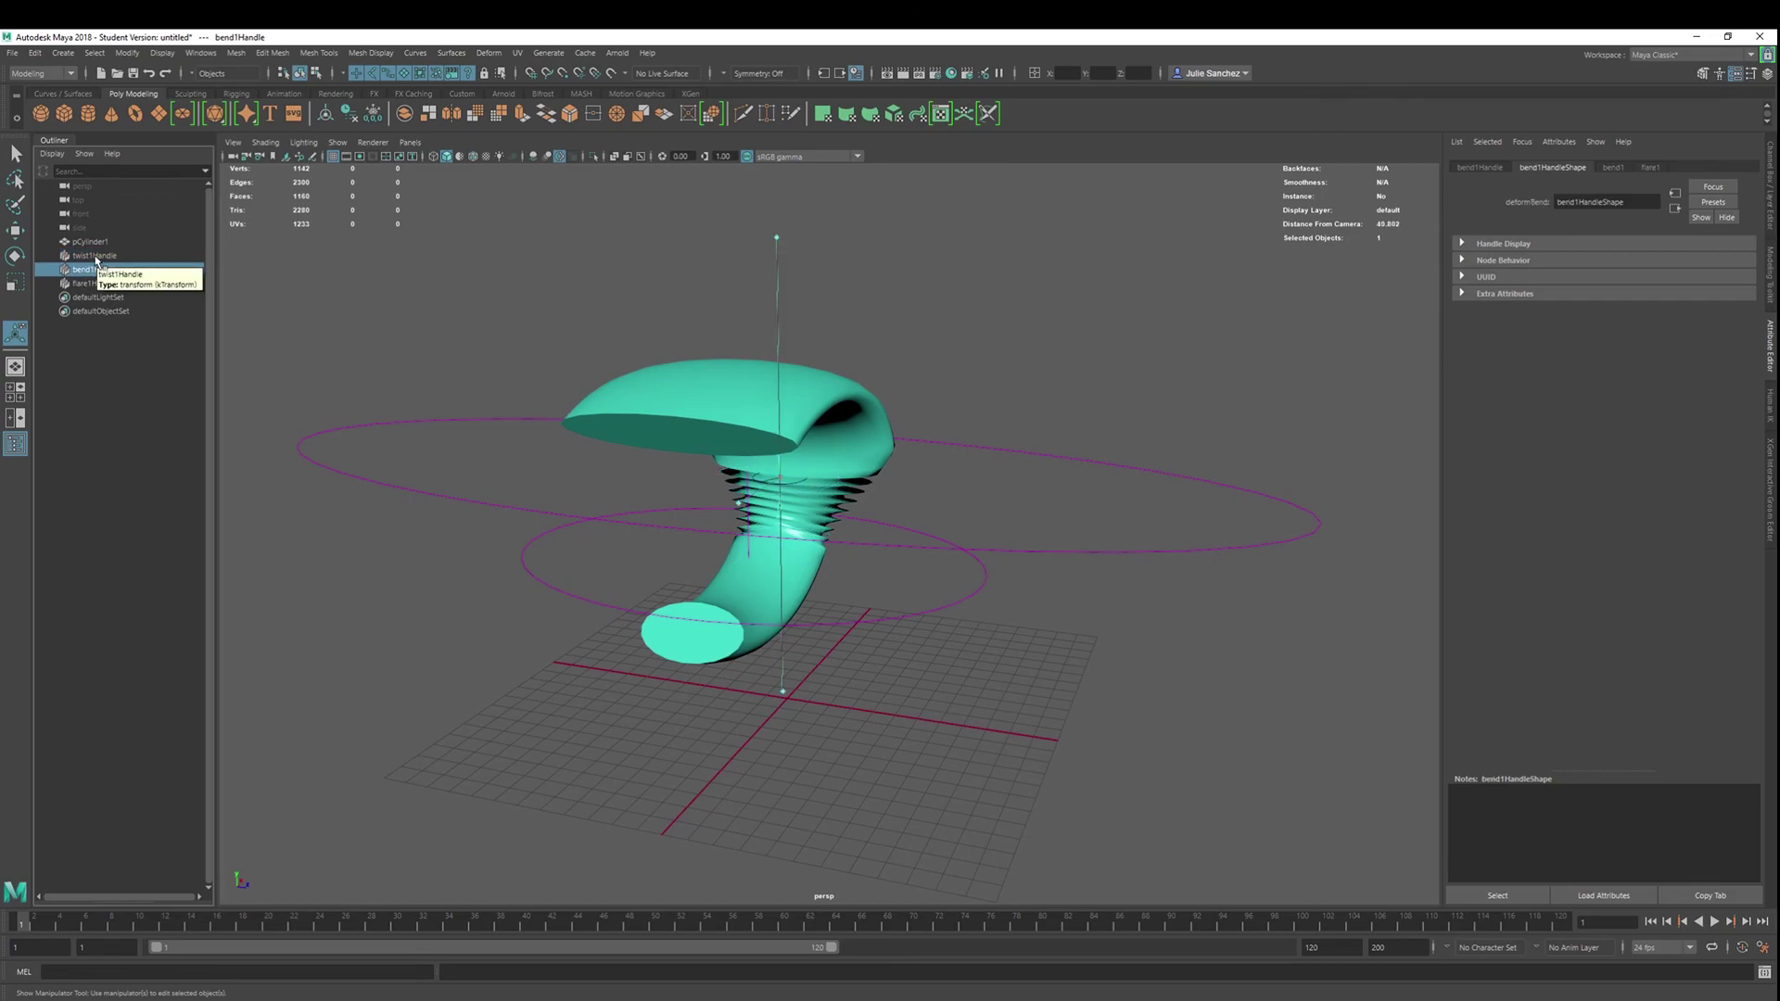
pyautogui.click(704, 389)
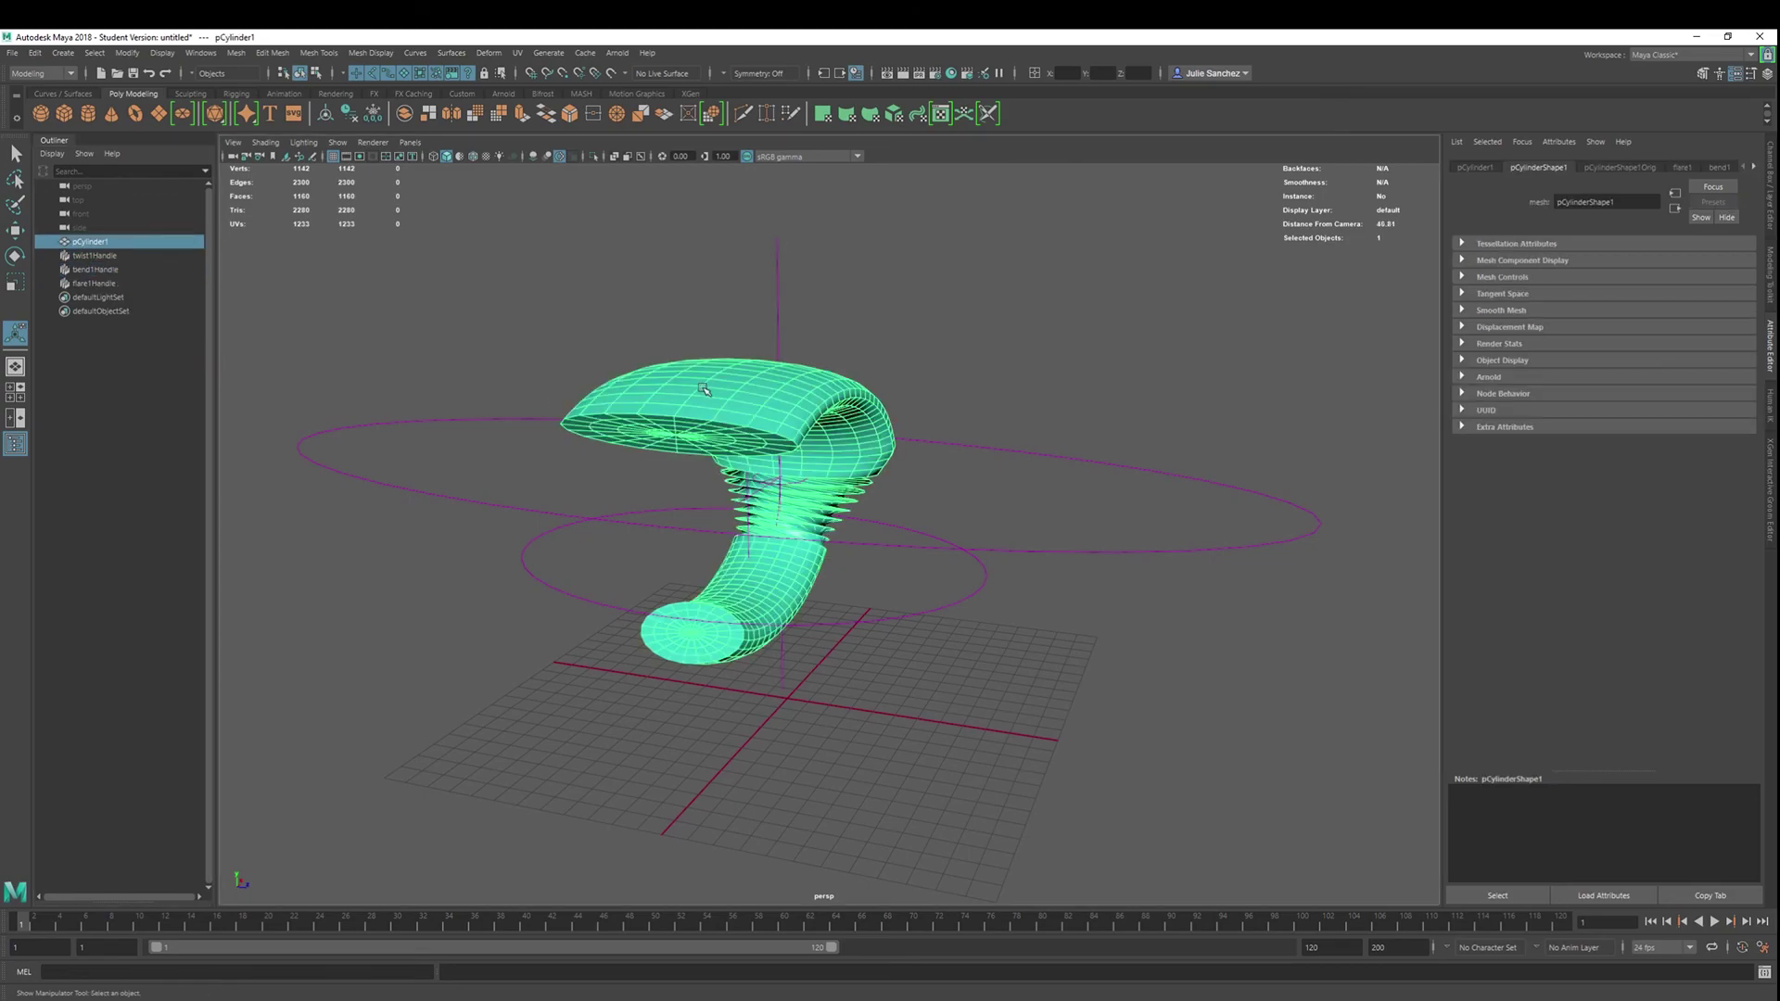
pyautogui.keyDown('alt'); pyautogui.moveTo(476, 411); pyautogui.dragTo(1111, 425); pyautogui.keyUp('alt')
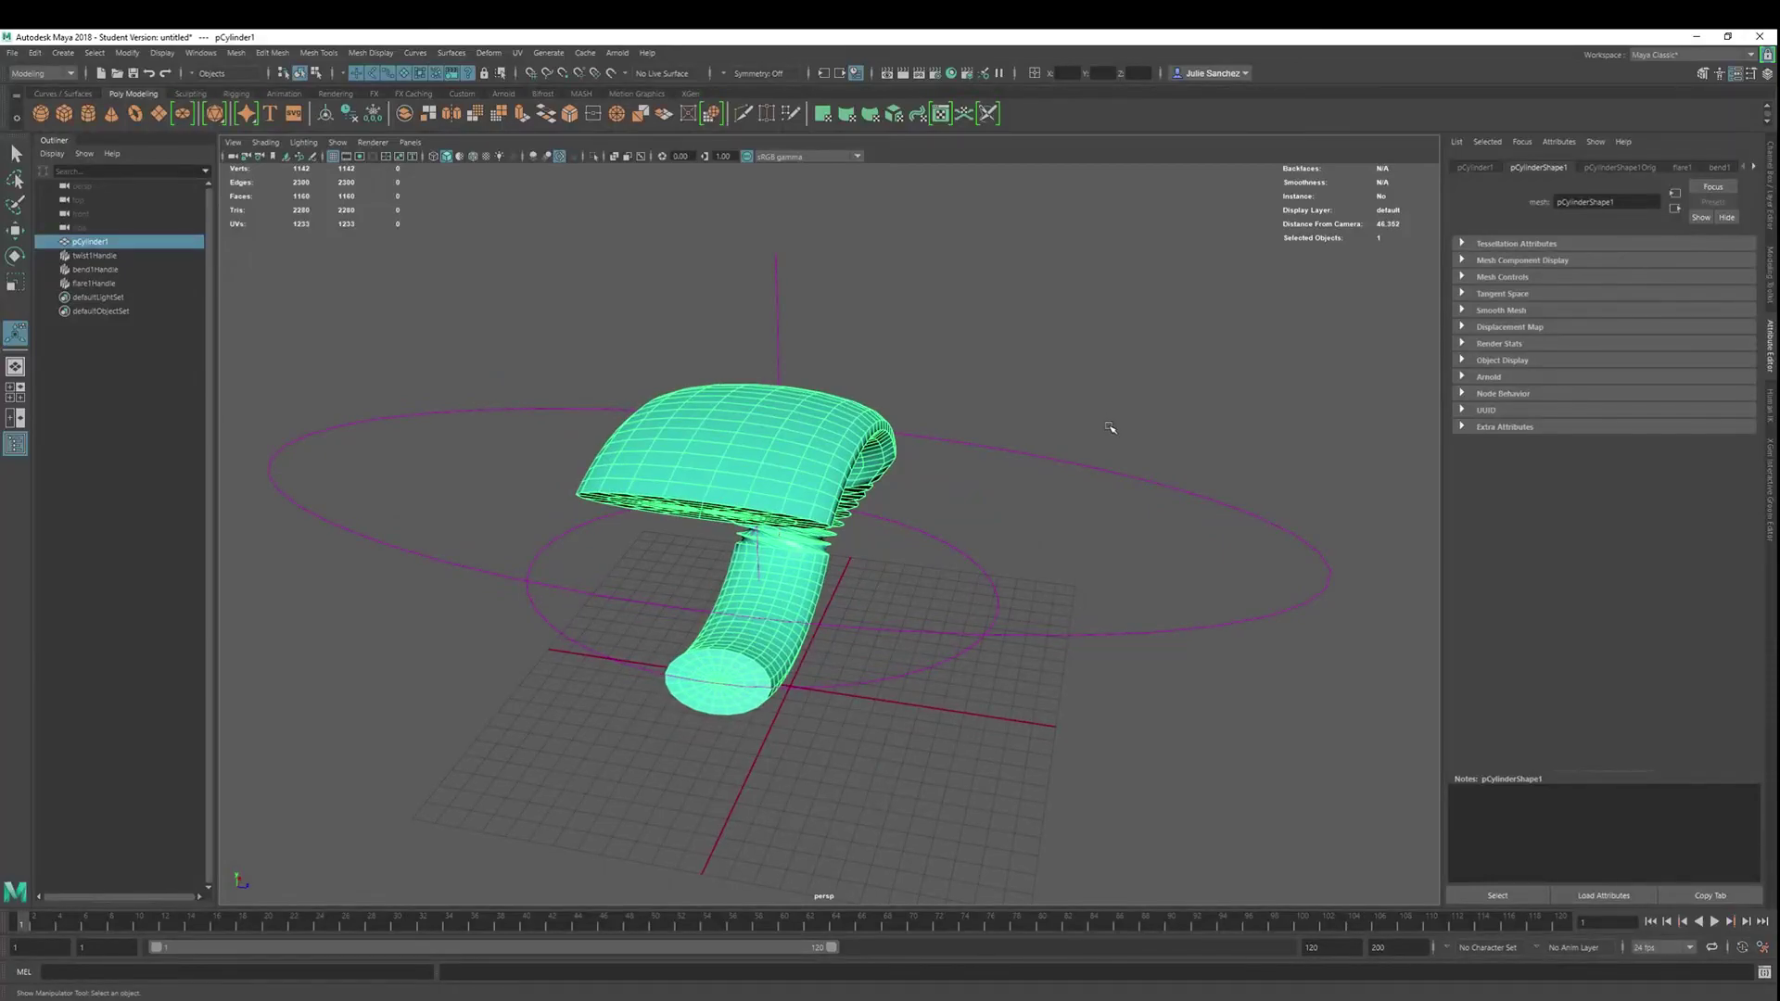